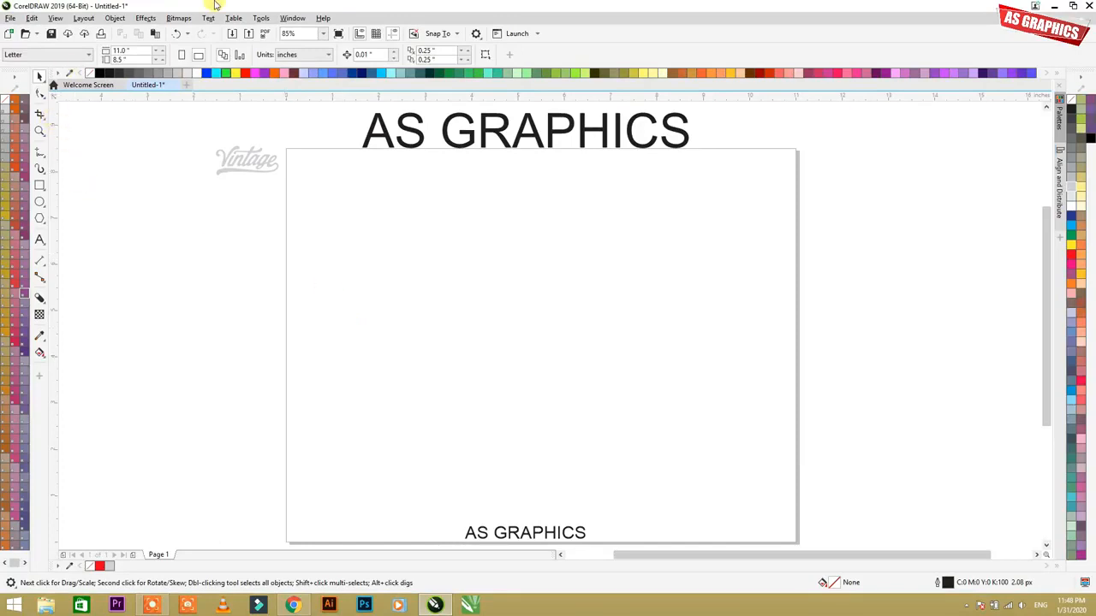
Step: Look through the effect tools from Drop Shadow onward under magnification, and activate the Block Shadow tool
click(45, 304)
click(61, 299)
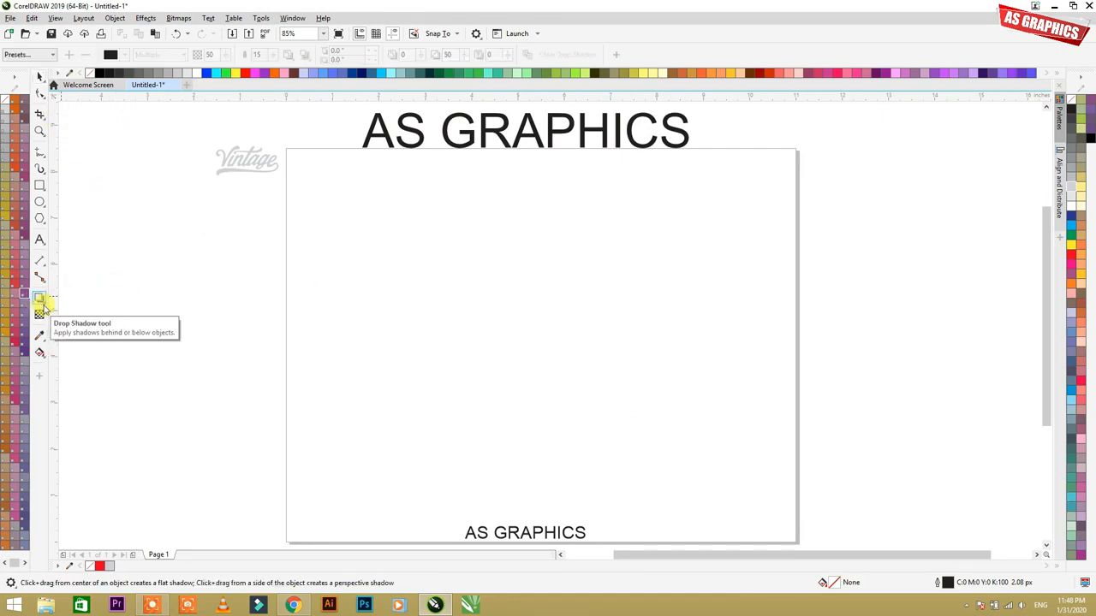
key(super+plus)
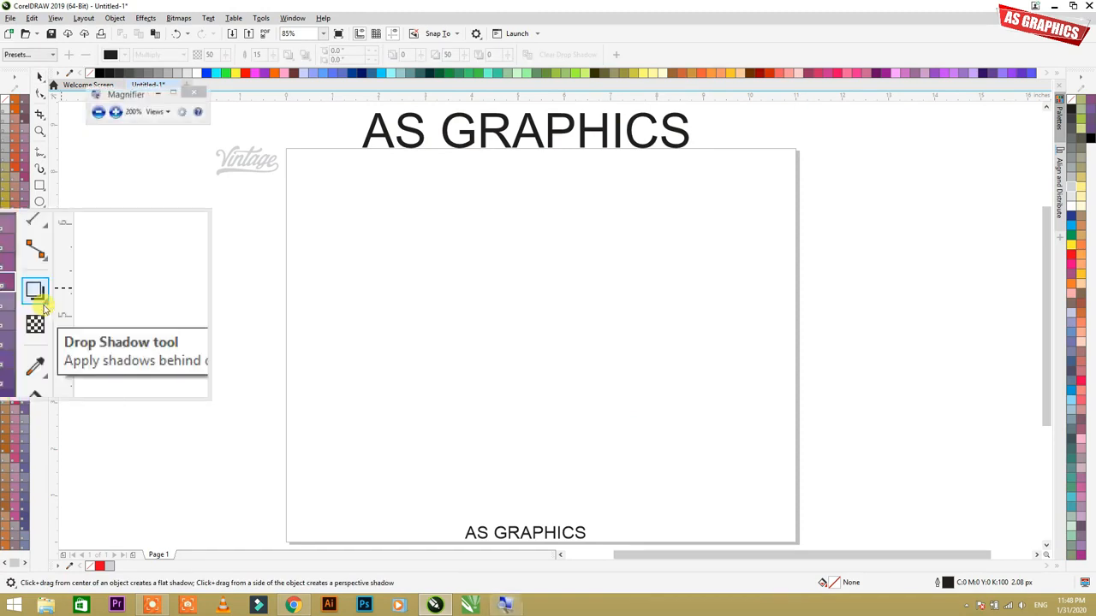
click(45, 305)
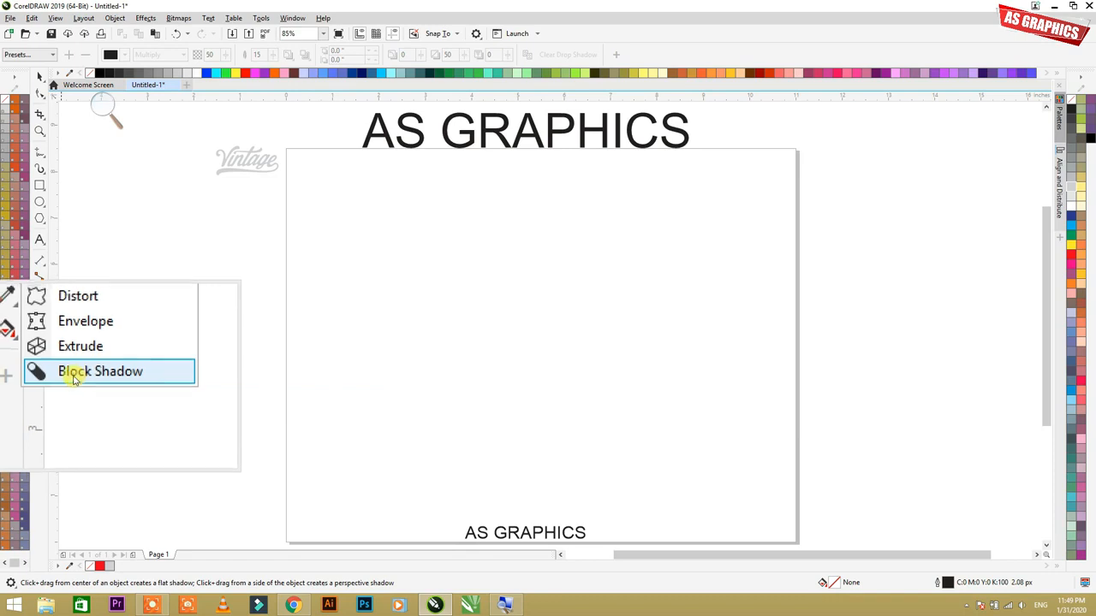
click(75, 374)
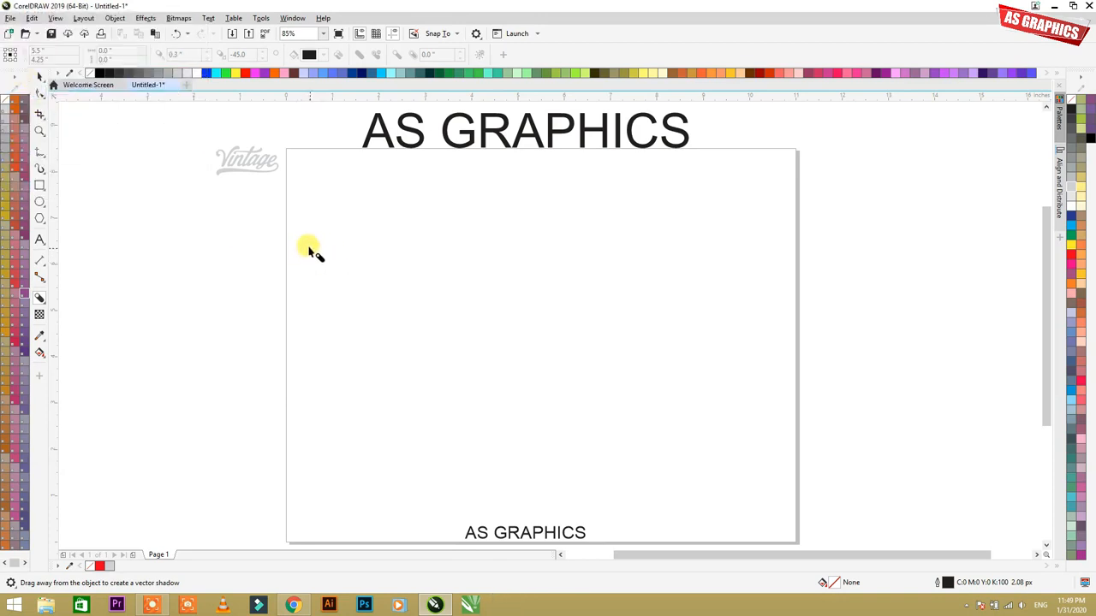
Step: Create a rectangle about 5.2 by 2.2 inches on the upper part of the page, filled pale peach (C0 M20 Y20 K0) without an outline
click(38, 185)
drag(375, 231, 618, 337)
click(1081, 283)
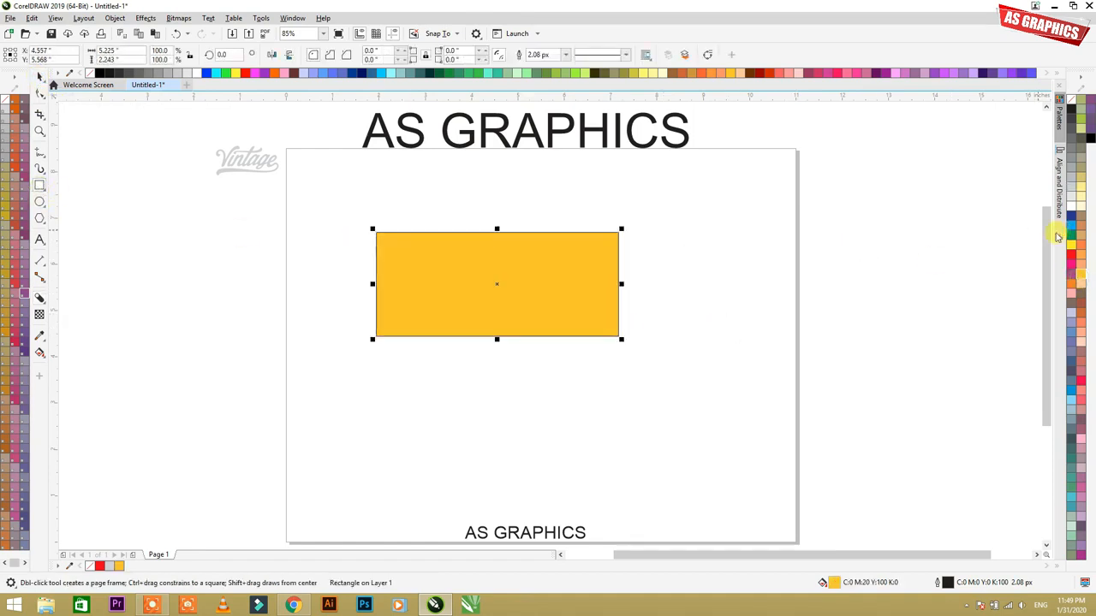
click(1071, 245)
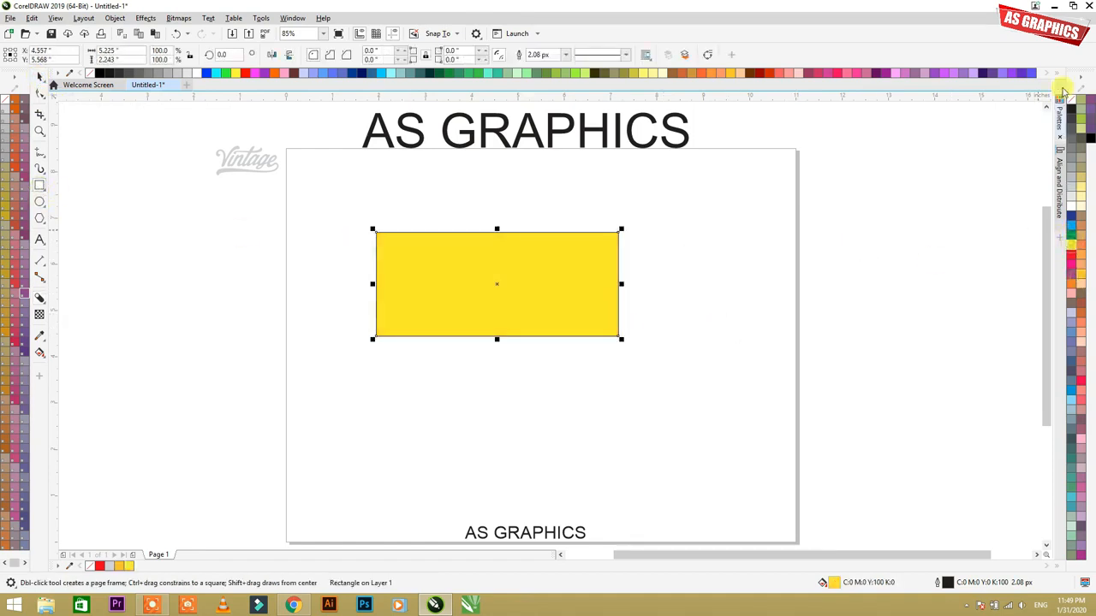
click(1072, 236)
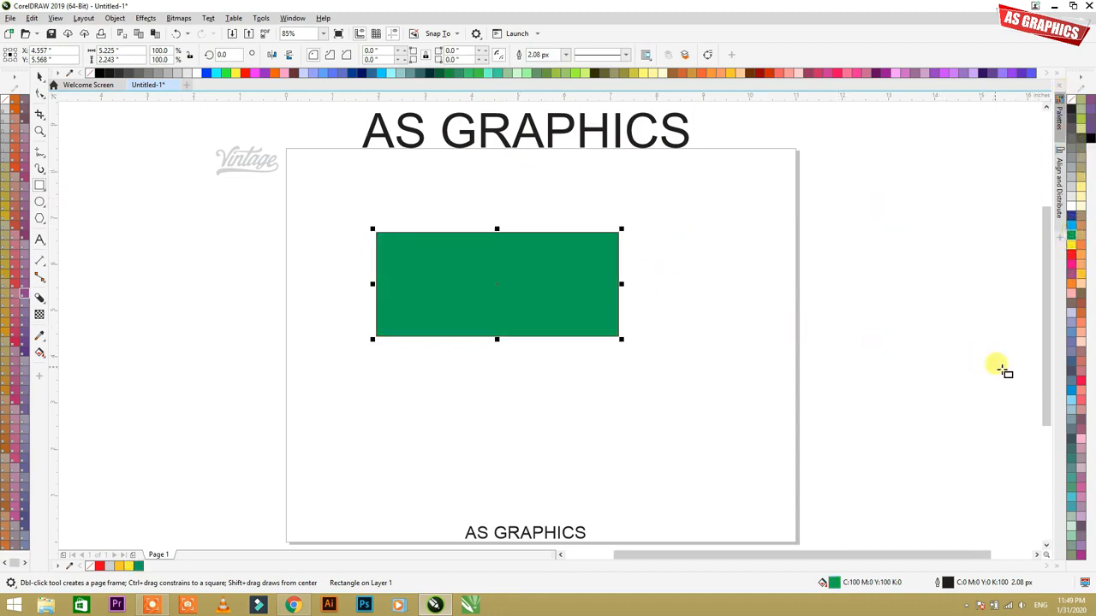
click(1077, 346)
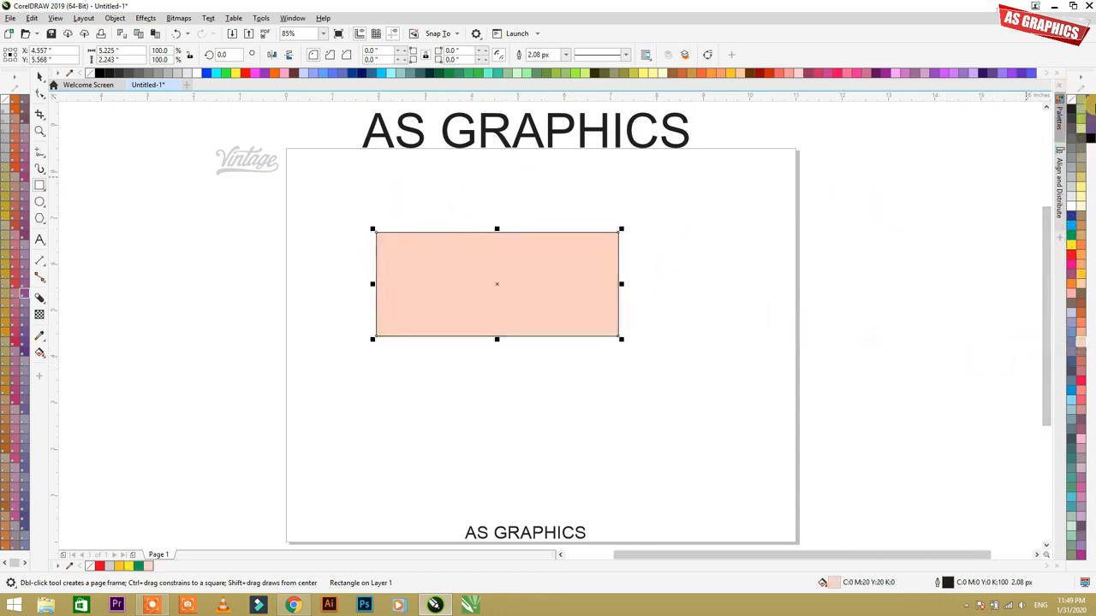
right_click(1073, 103)
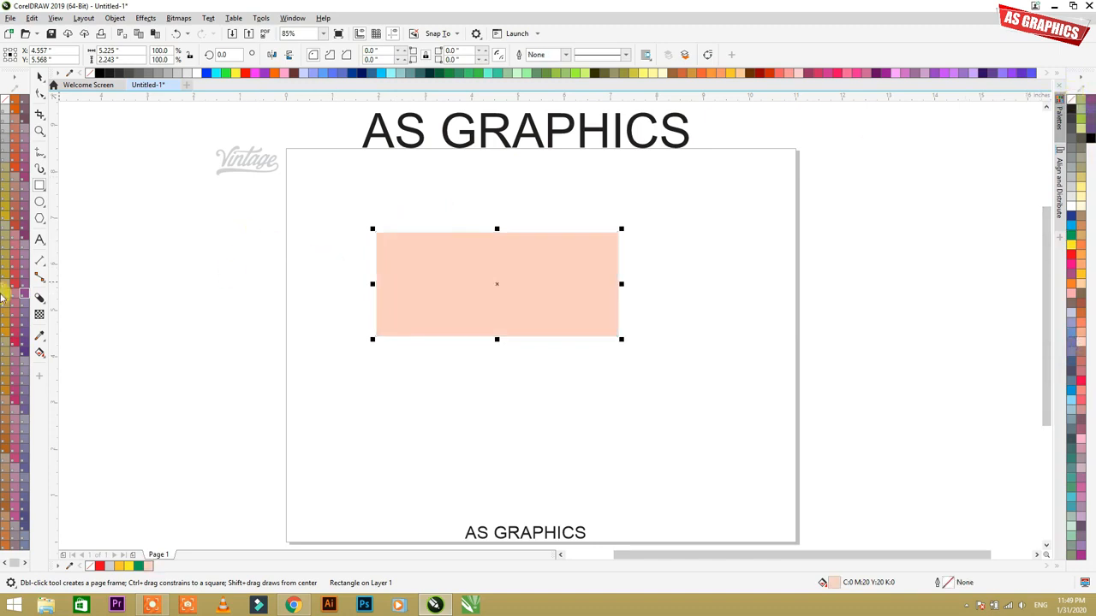
Step: Activate the Block Shadow tool for the peach rectangle and examine its property settings under magnification
click(38, 300)
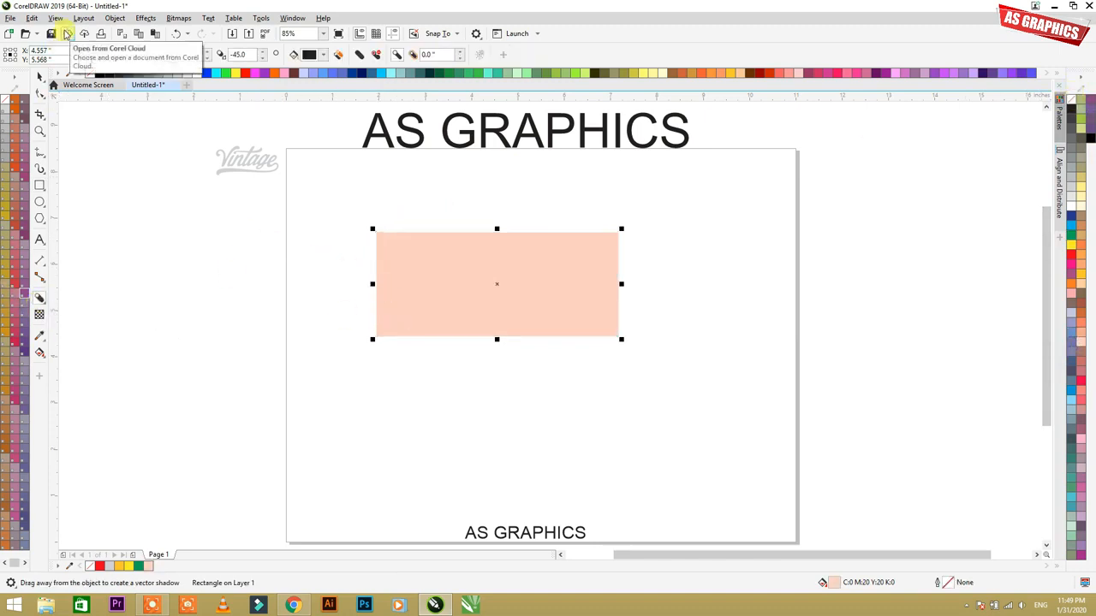
key(super+plus)
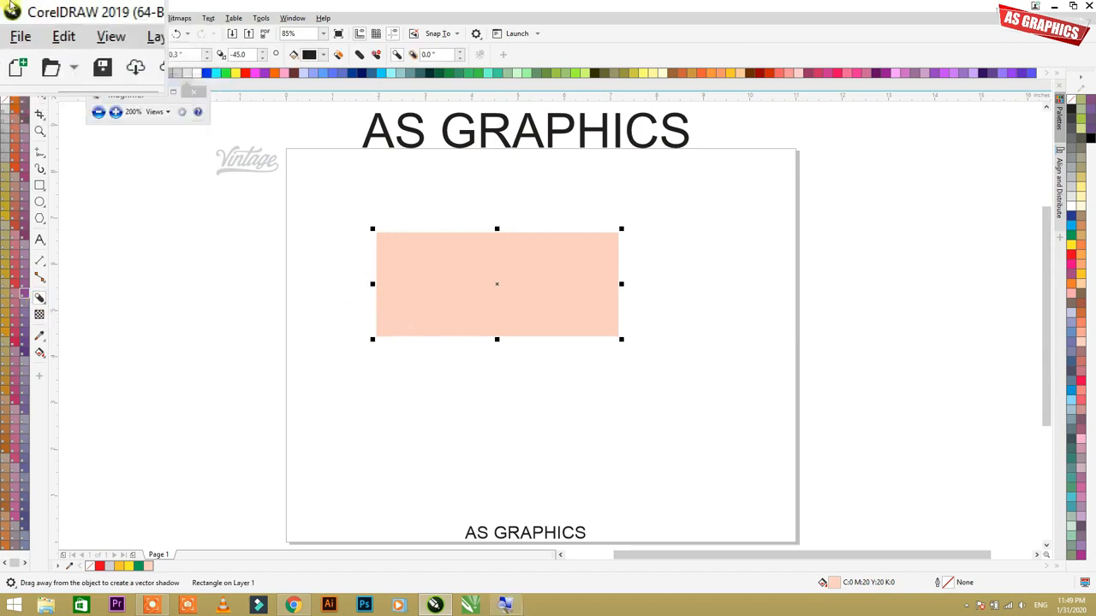
key(super+Escape)
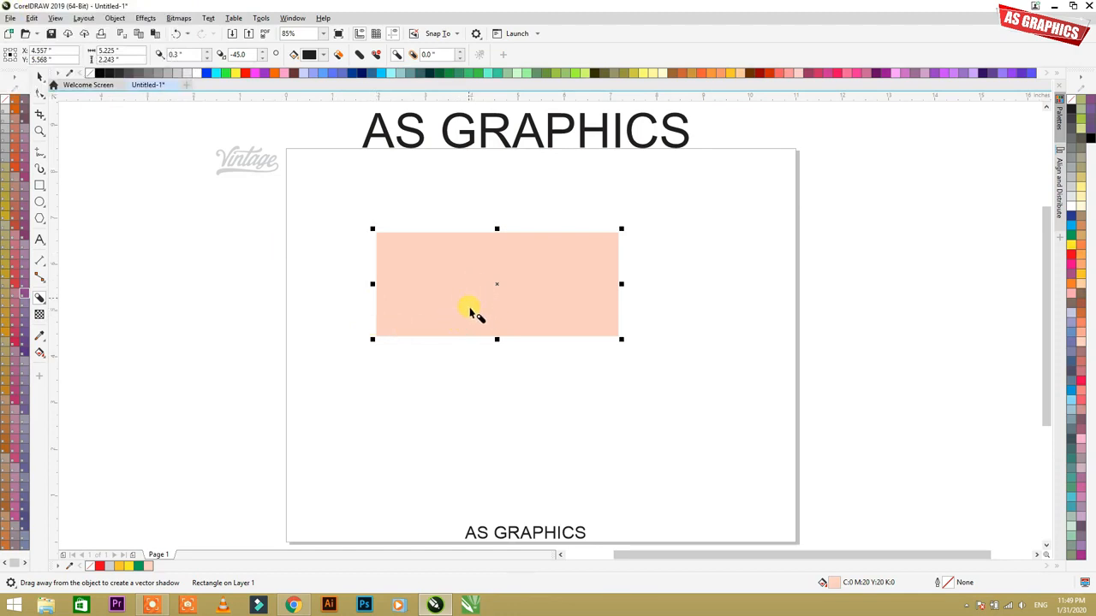
Step: Add a drop shadow from the peach rectangle's center toward its lower right, offset about 0.76 inches across and 0.48 inches down
click(45, 302)
click(69, 301)
drag(497, 285, 664, 354)
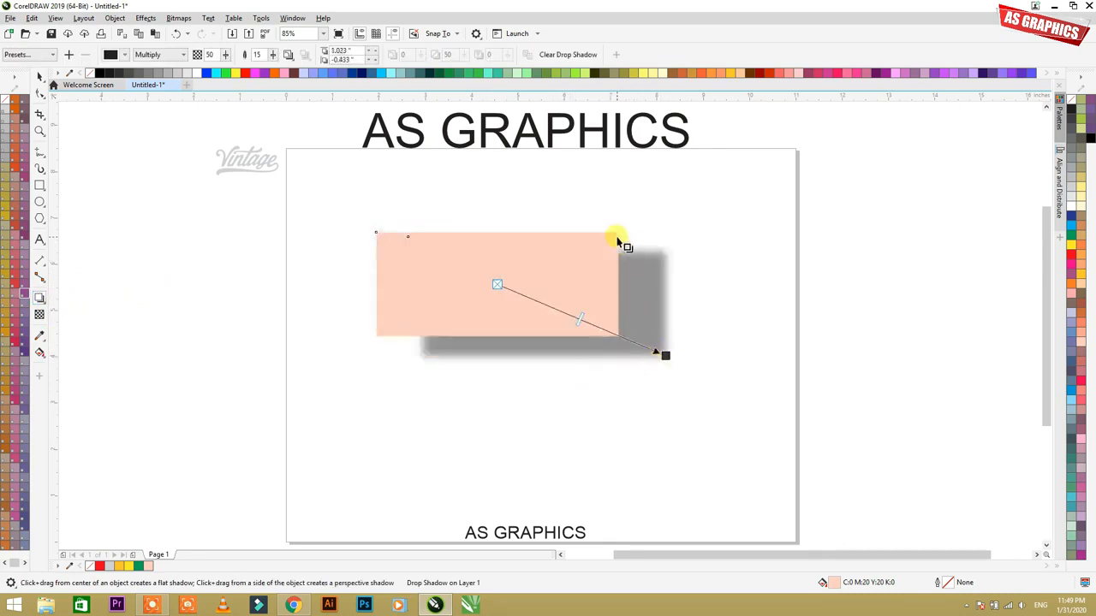
drag(664, 354, 614, 358)
Step: Change the drop shadow's color to a deeper black using the CMYK color picker
click(124, 57)
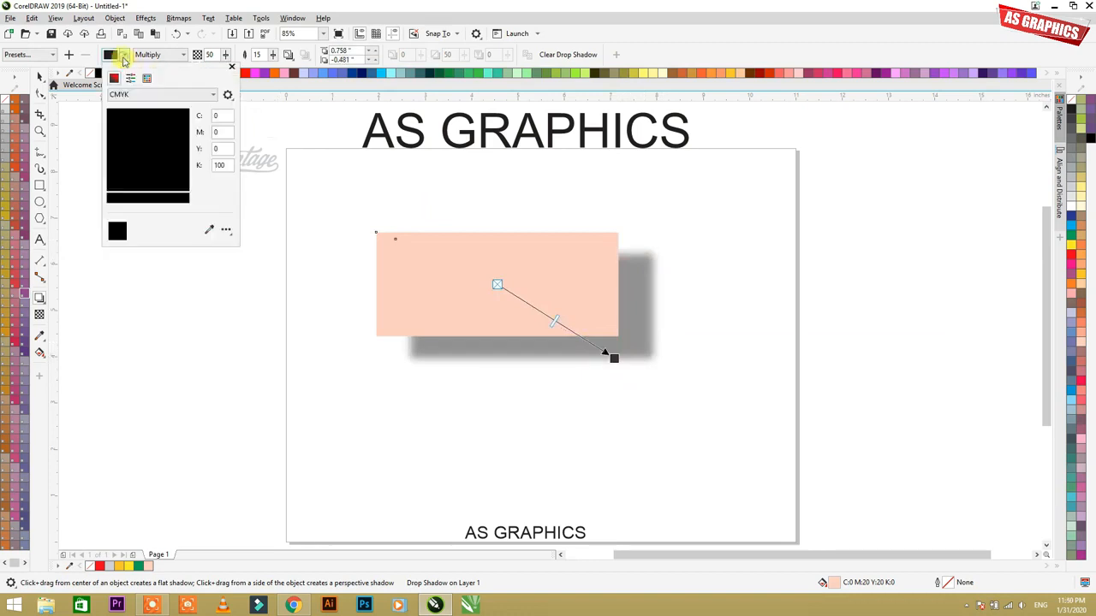
click(120, 55)
click(123, 56)
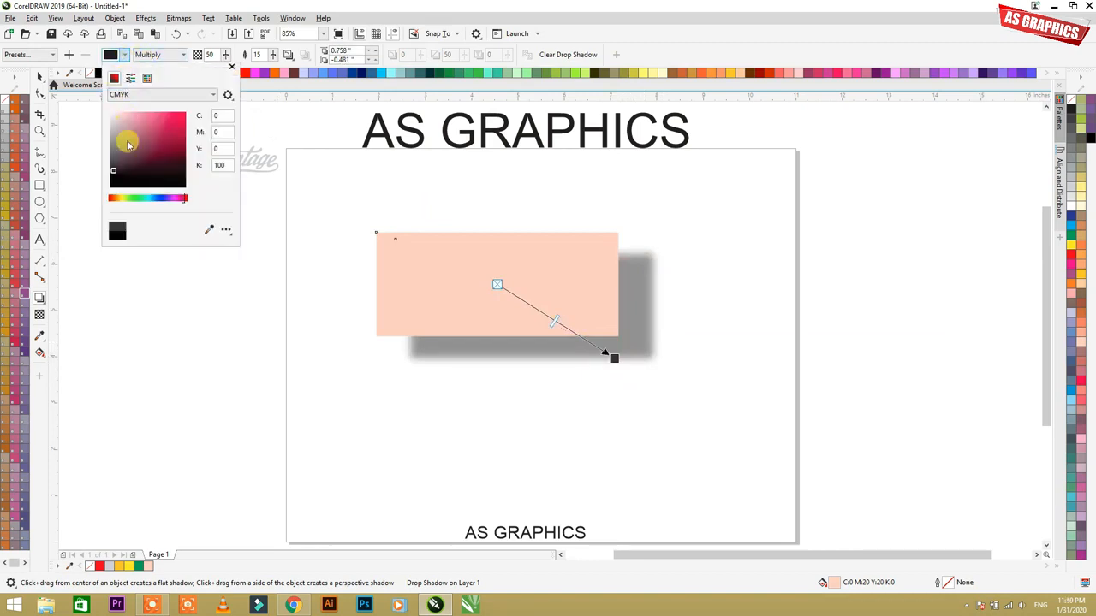
click(127, 184)
Step: Set the drop shadow's opacity to 100 and its feathering to 0
click(226, 59)
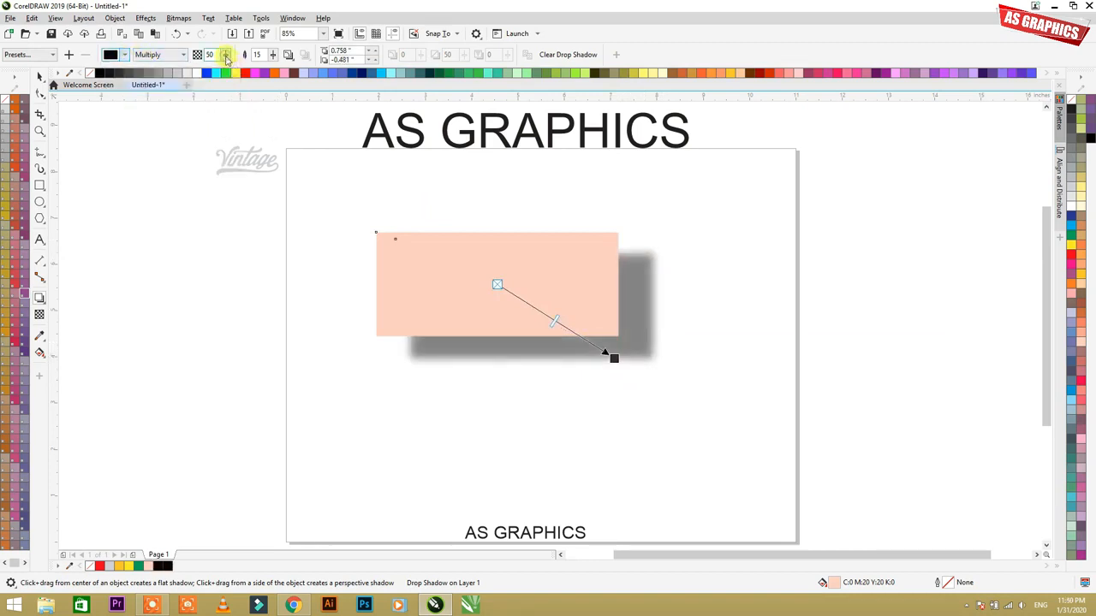
drag(226, 72, 267, 72)
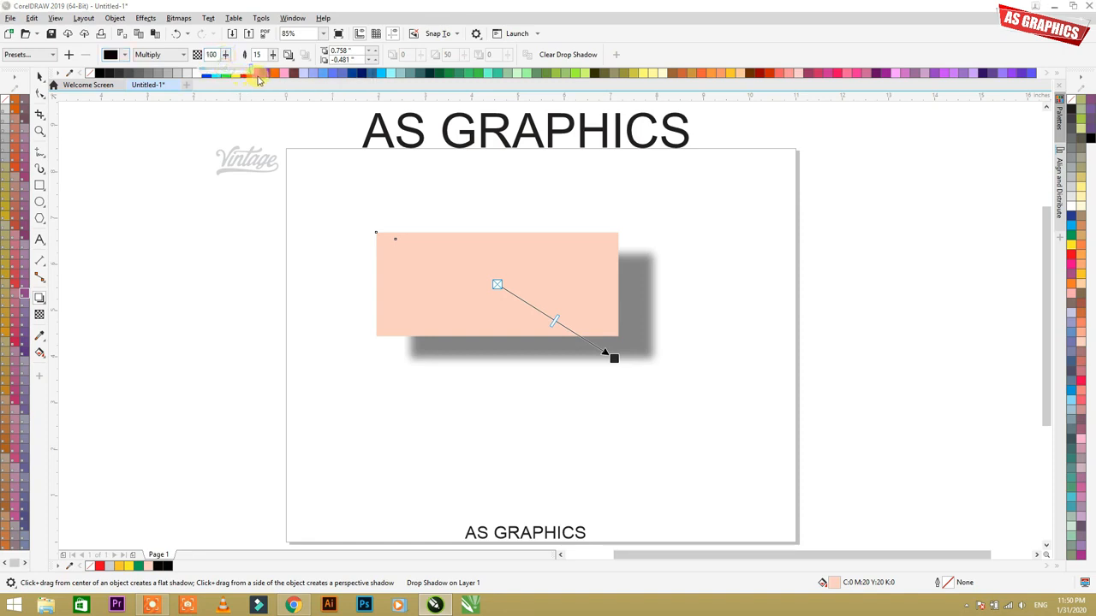
click(273, 56)
drag(277, 72, 232, 76)
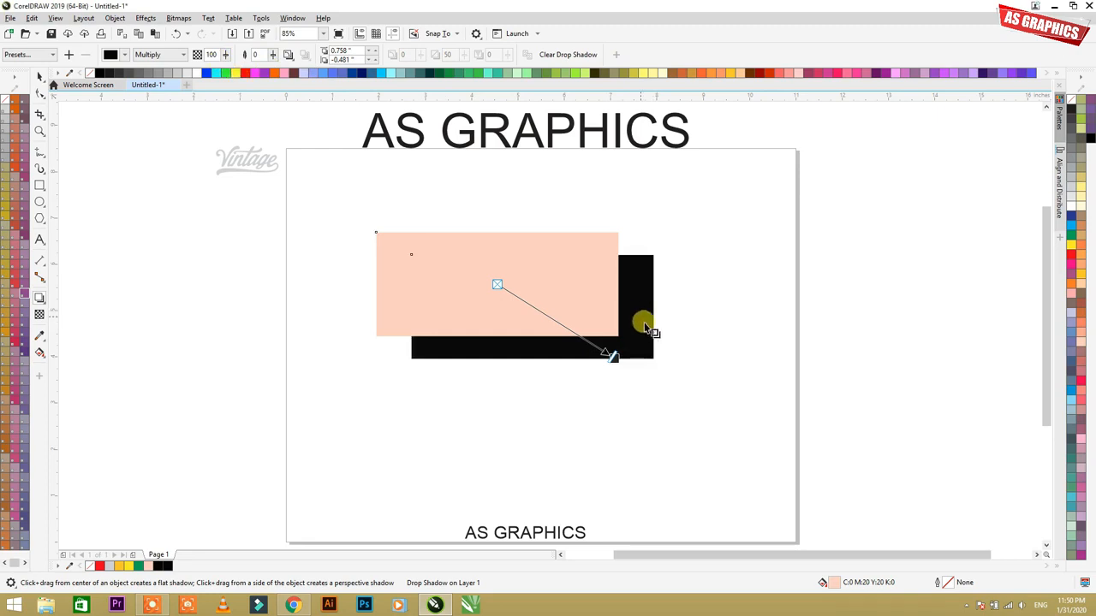
Step: Increase the drop shadow's offset to about 1.97 and -1.52 inches, and try perspective shadows from the peach rectangle's side and bottom edges
drag(610, 355, 655, 403)
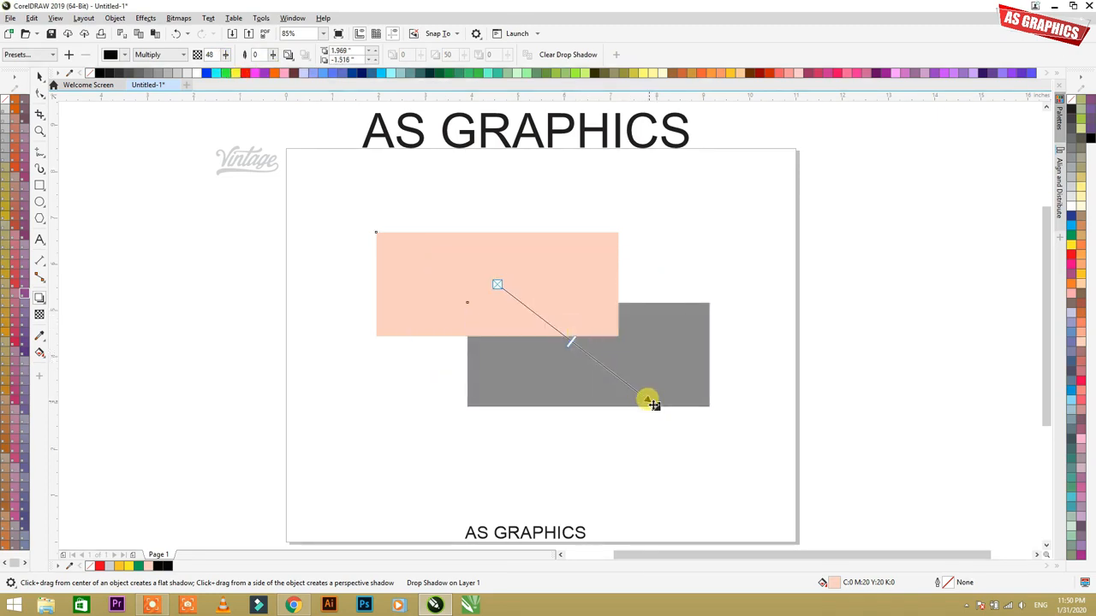
drag(667, 412, 667, 412)
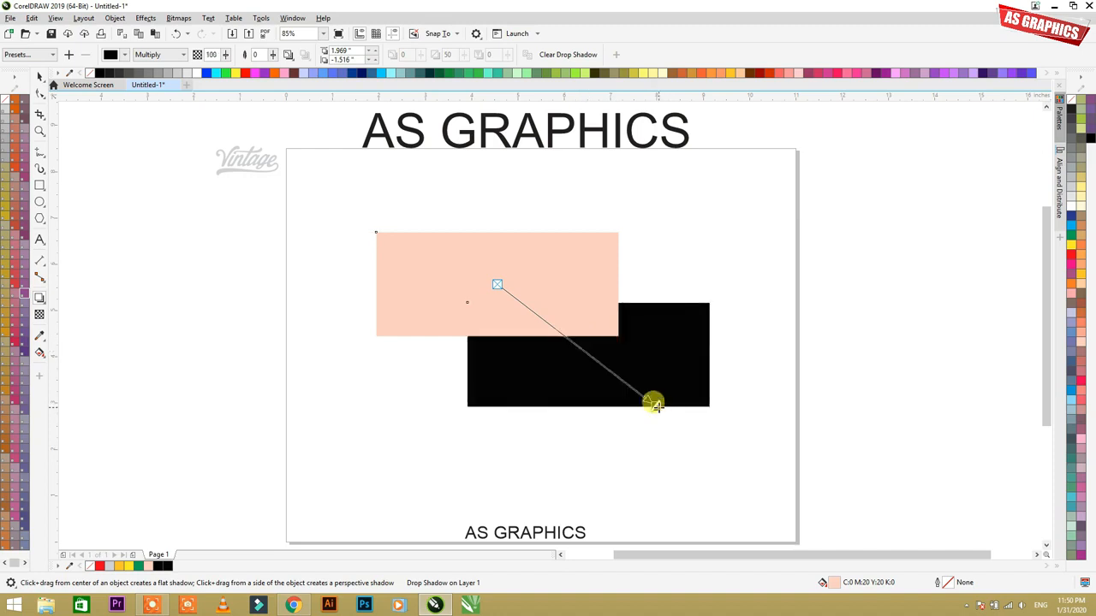
drag(614, 282, 660, 335)
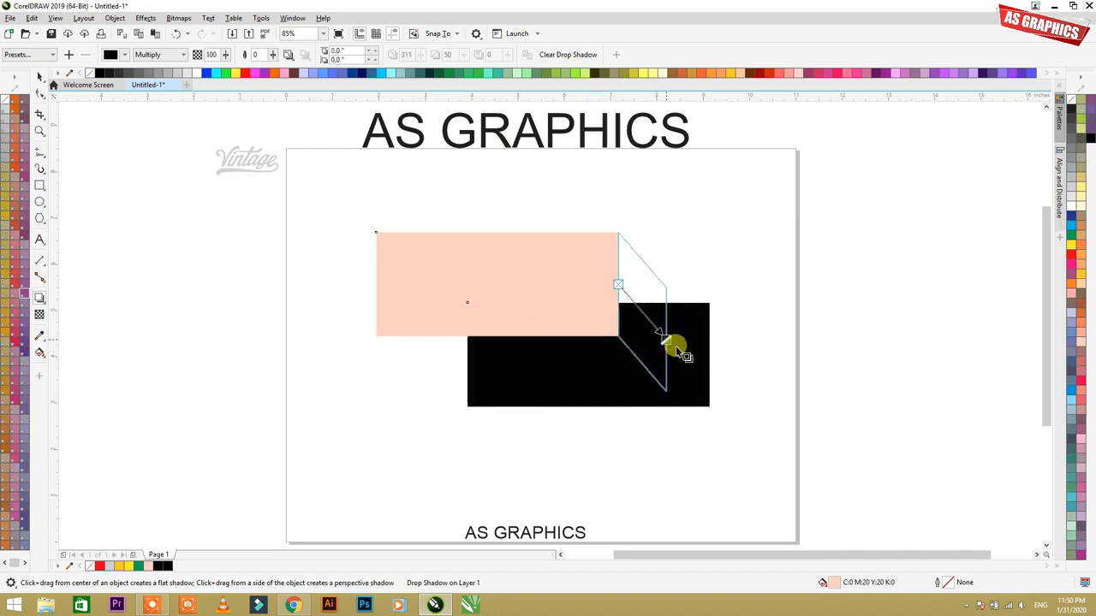
drag(519, 271, 516, 285)
drag(380, 286, 560, 455)
drag(499, 245, 677, 338)
drag(567, 283, 515, 370)
drag(513, 317, 615, 334)
drag(560, 274, 646, 389)
drag(477, 310, 407, 347)
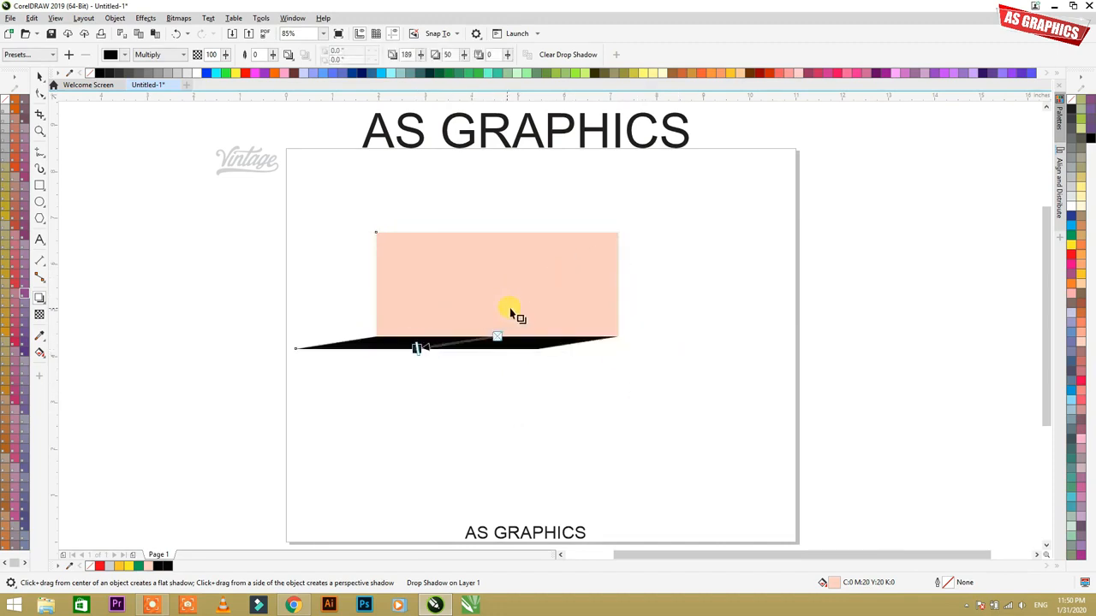
Step: Try a block shadow on the rectangle that has the perspective shadow, and undo the last shadow change
click(40, 298)
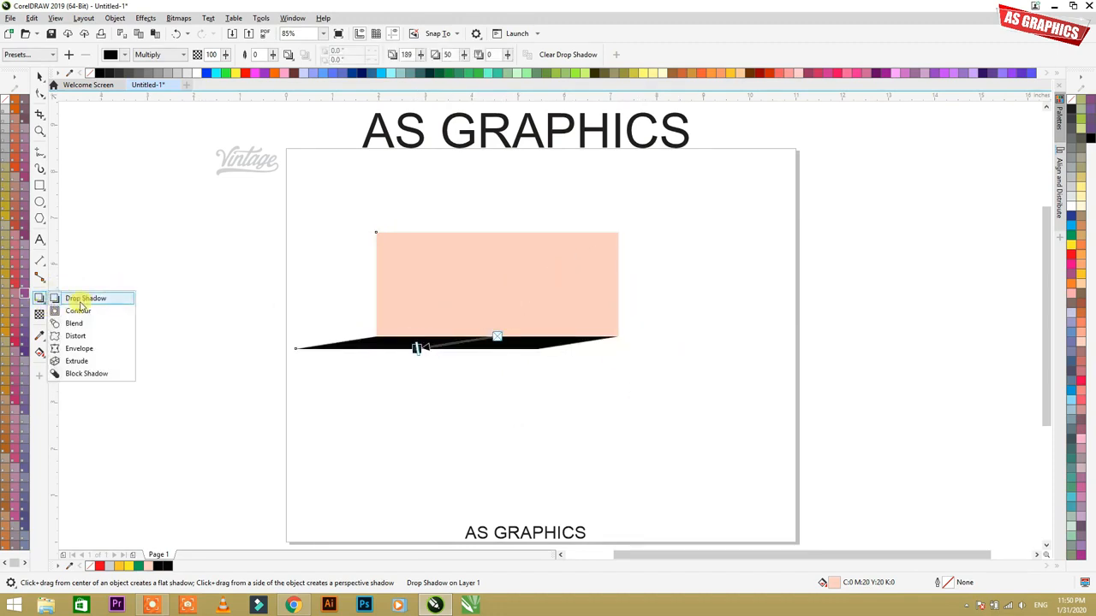
click(86, 373)
drag(455, 349, 429, 346)
key(space)
key(ctrl+z)
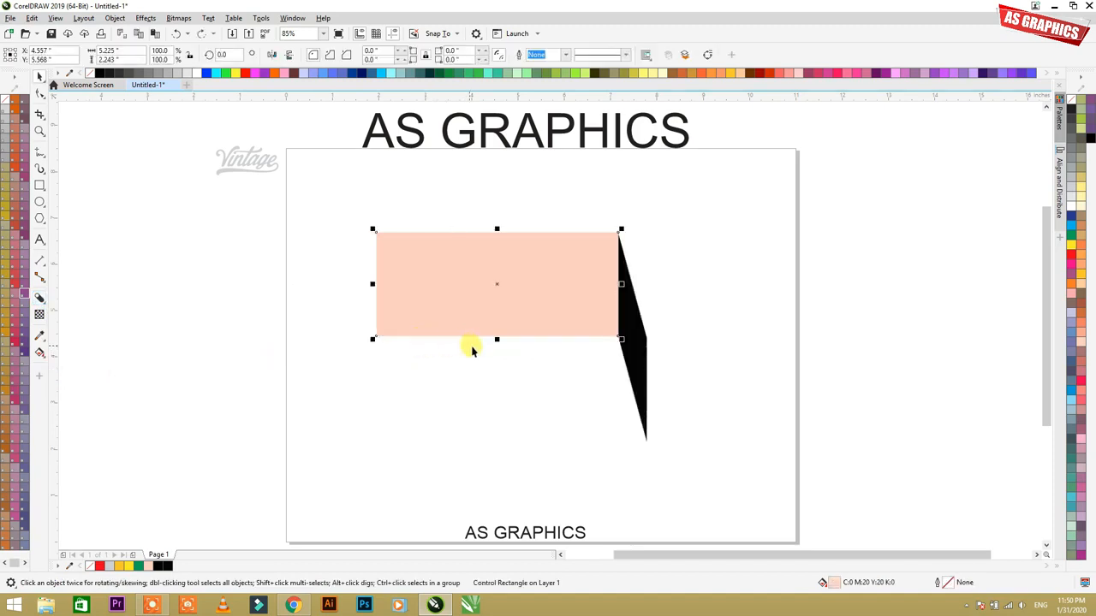
Step: Clear the perspective drop shadow from the peach rectangle
click(44, 306)
click(64, 297)
click(623, 309)
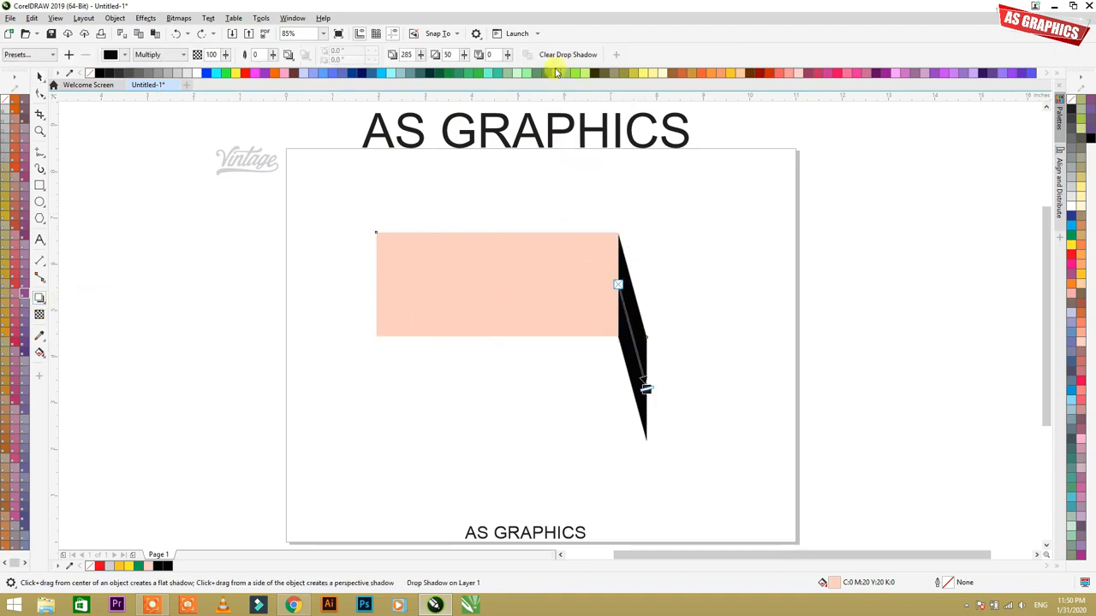
click(558, 56)
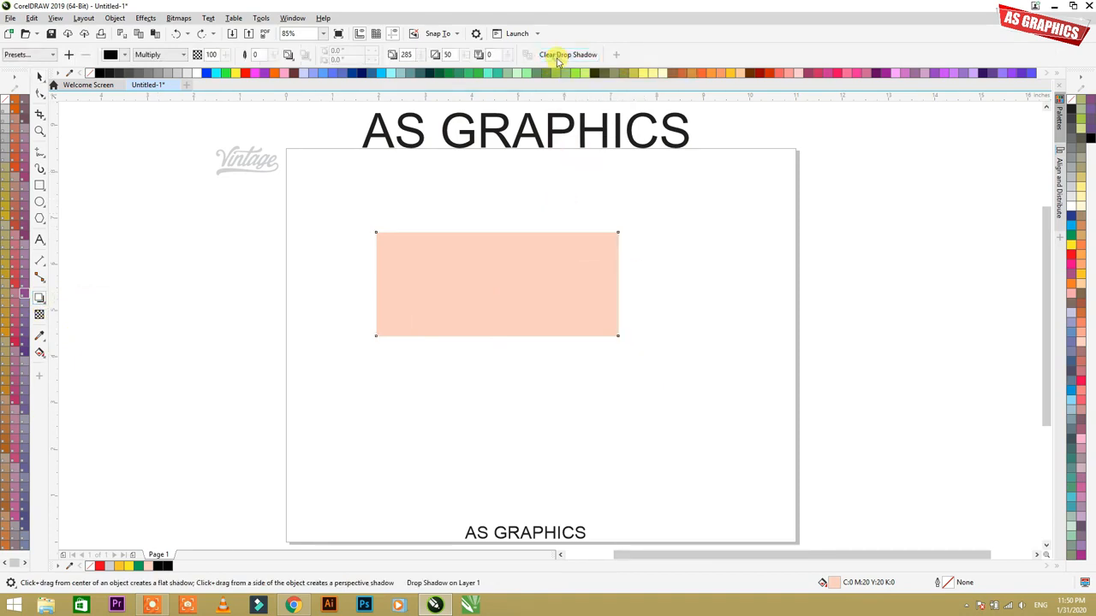
Step: Apply a block shadow extending to the lower right of the peach rectangle, and move both across the page's left edge
click(44, 305)
click(45, 306)
click(44, 305)
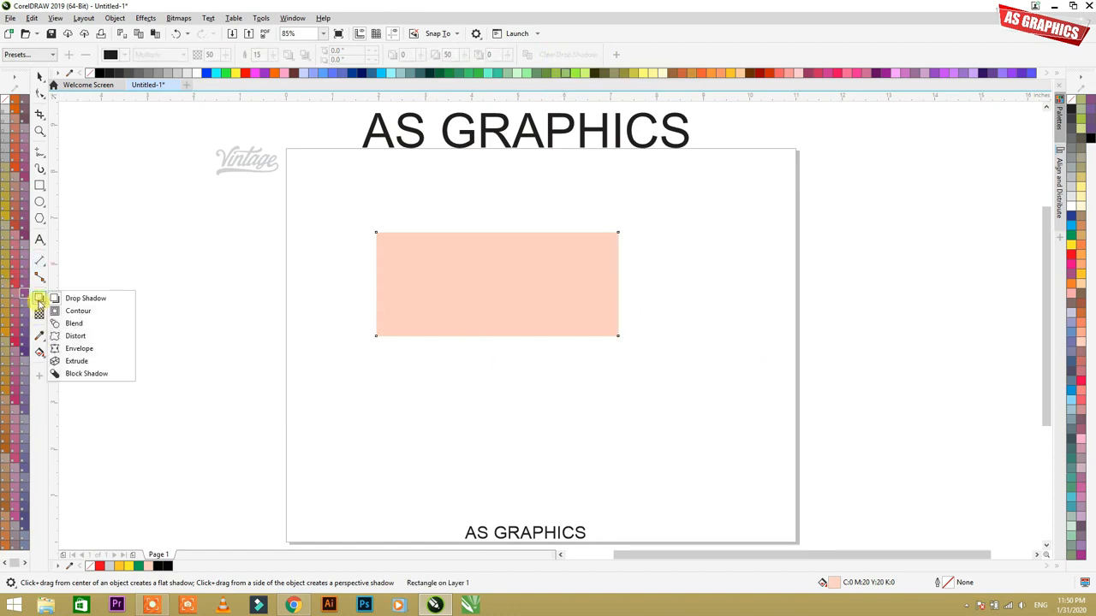
click(86, 374)
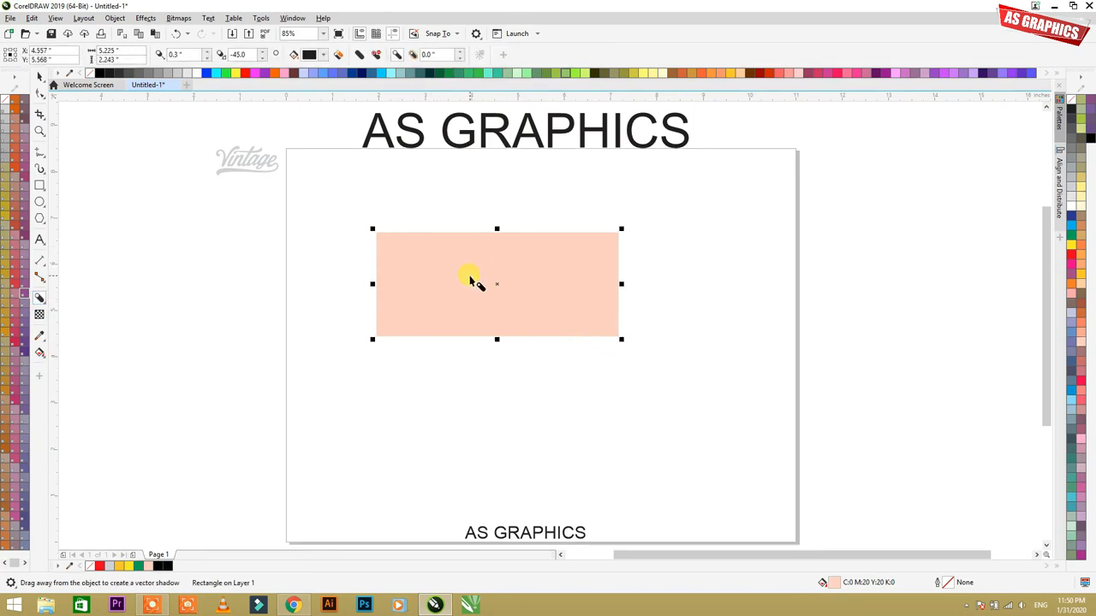
drag(467, 276, 582, 324)
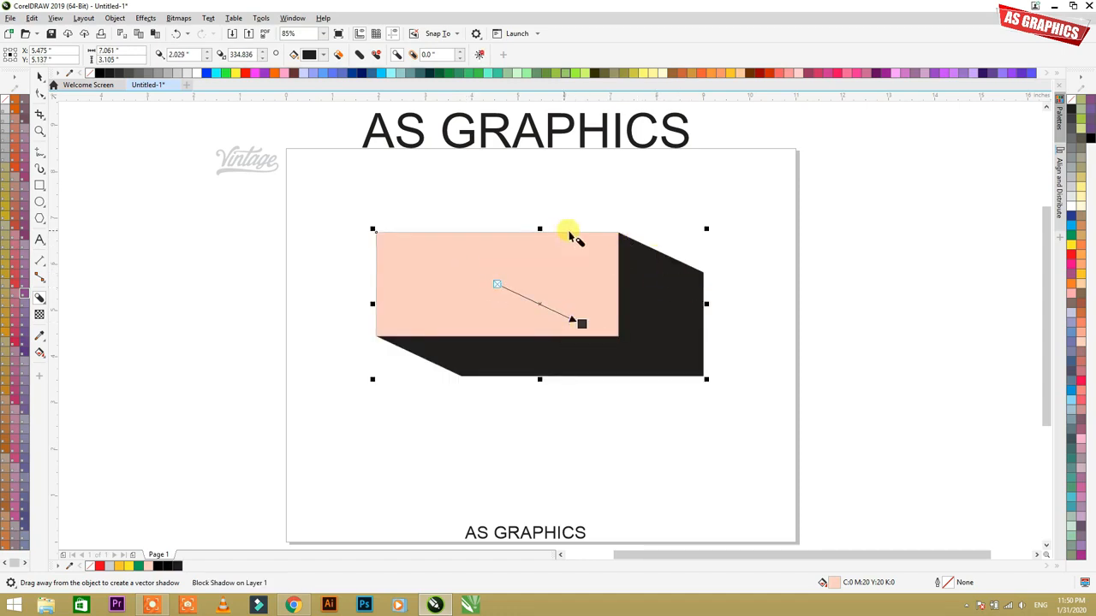
drag(582, 324, 339, 269)
click(40, 76)
Step: Create a second rectangle about 3.6 by 1.9 inches beside the shadowed one, filled orange (C0 M60 Y100 K0) without an outline
click(39, 185)
drag(555, 244, 724, 334)
key(space)
click(1082, 276)
click(1072, 284)
right_click(1072, 100)
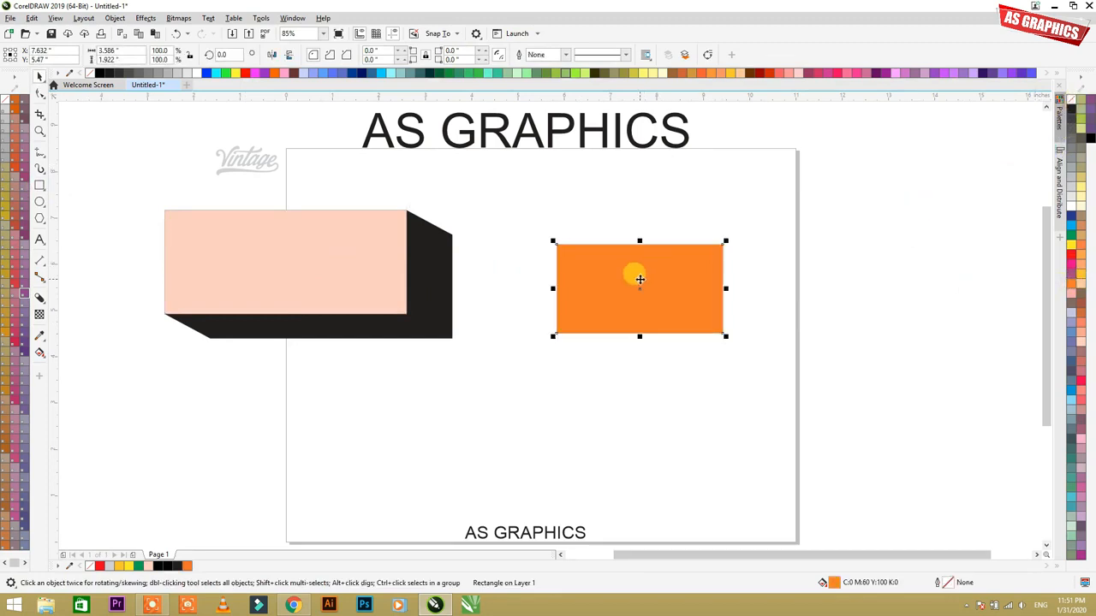
Step: Move the orange rectangle slightly up and widen it to about 5.7 inches
drag(640, 279, 595, 262)
drag(680, 270, 643, 285)
click(717, 346)
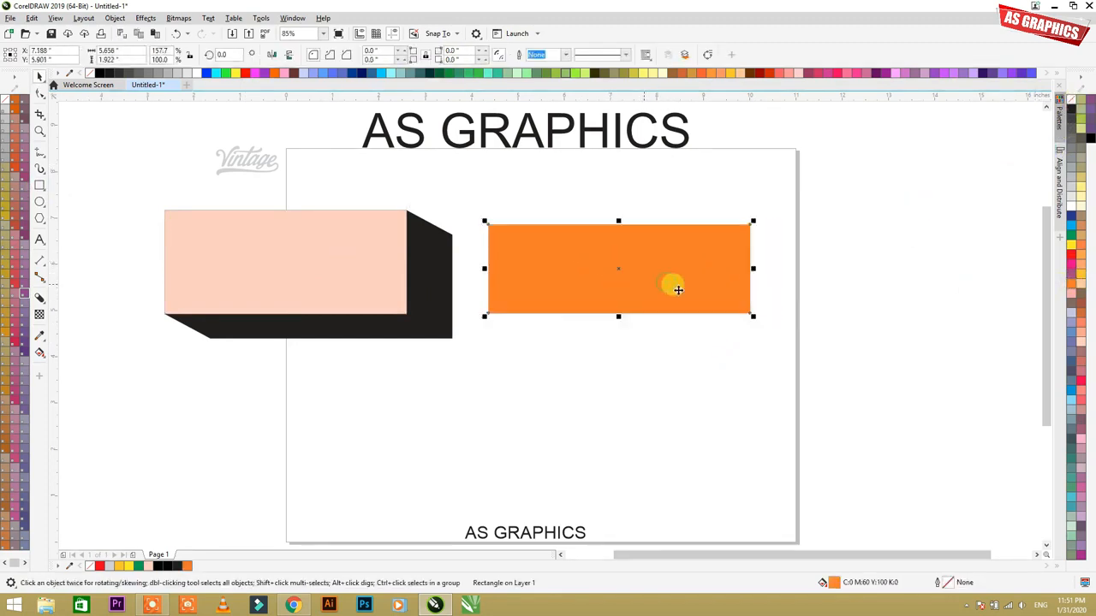
Step: Extrude the orange rectangle toward the lower right with a depth of 27 and a vanishing point about 5.8 inches across and 3.5 inches down
click(44, 300)
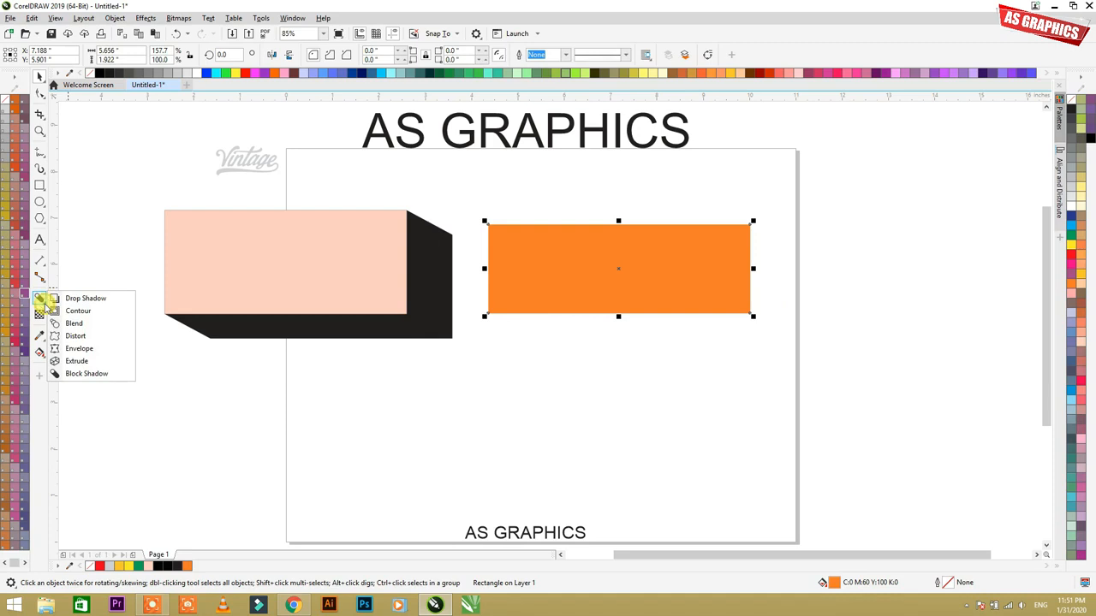
click(74, 362)
drag(568, 259, 885, 429)
drag(675, 299, 692, 312)
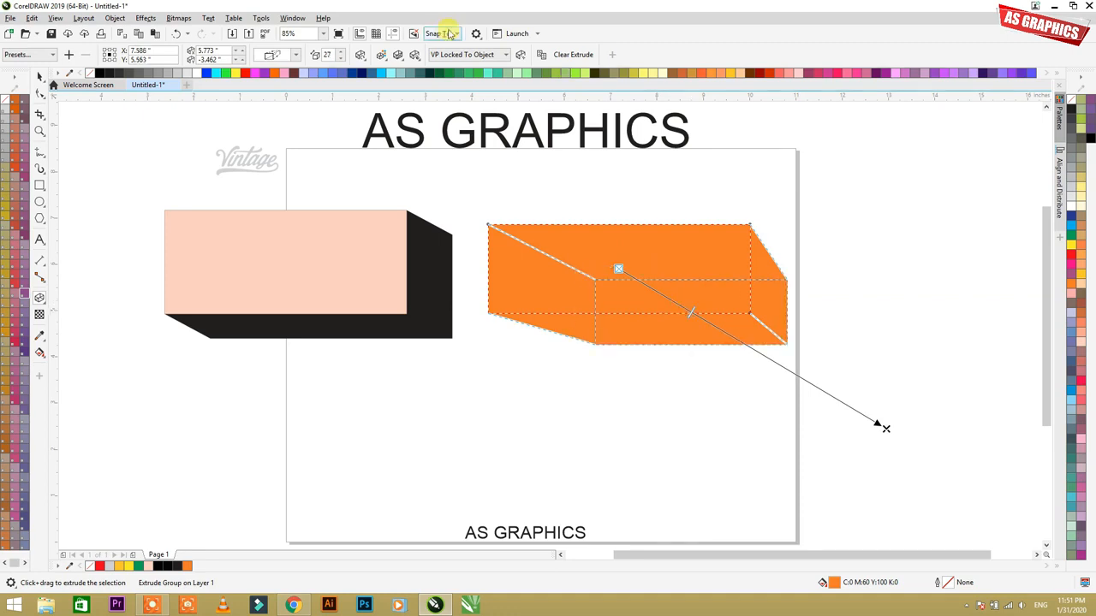
Step: Change the orange rectangle's extrusion to a solid crimson color, leaving its front face orange
click(382, 56)
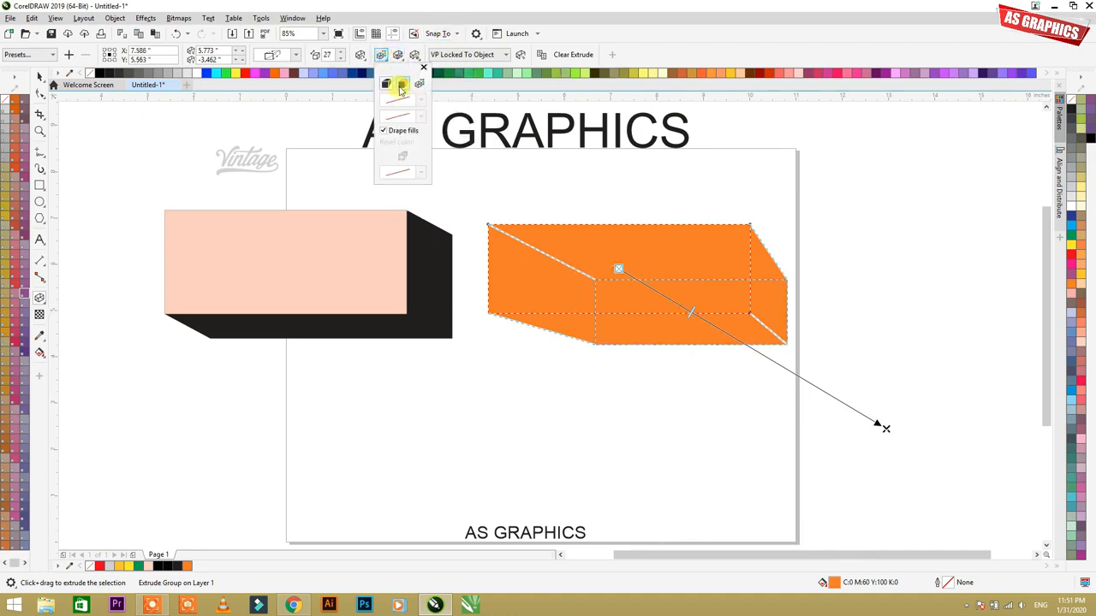
click(400, 83)
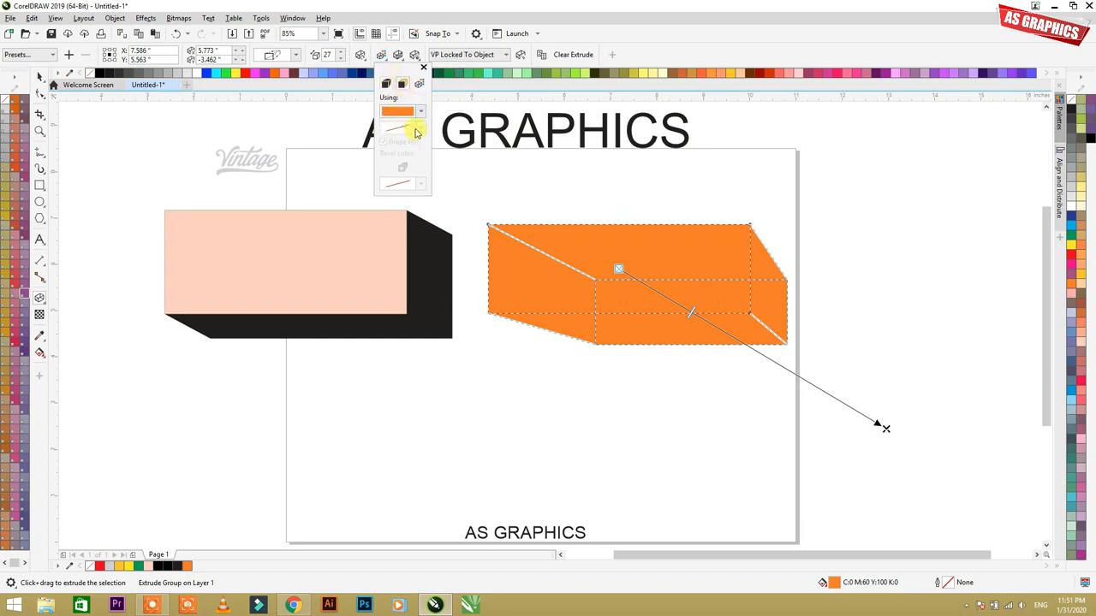
click(397, 116)
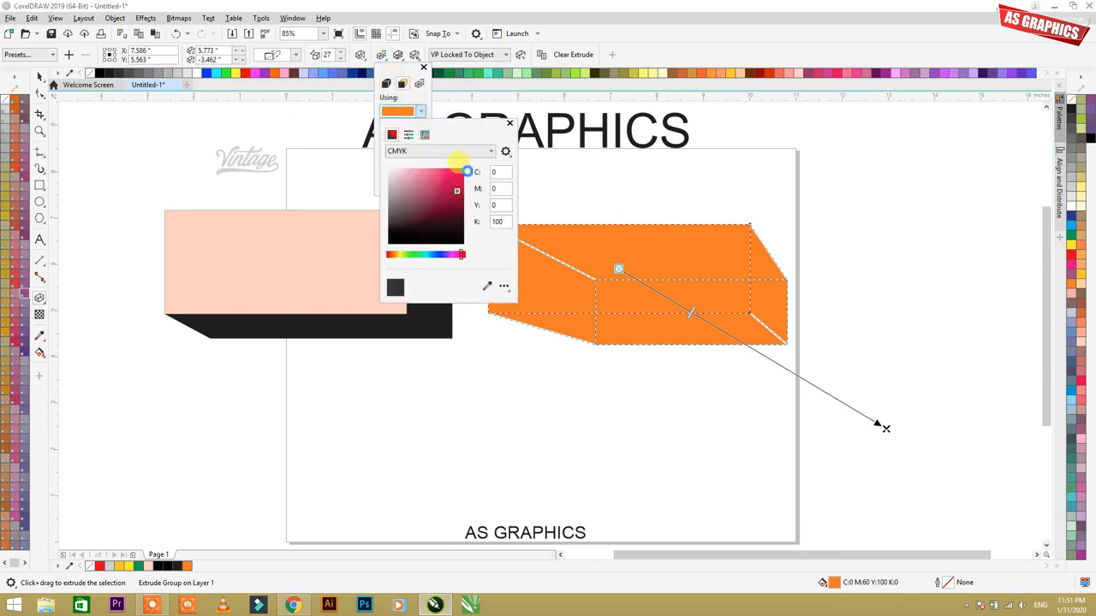
click(460, 176)
click(630, 243)
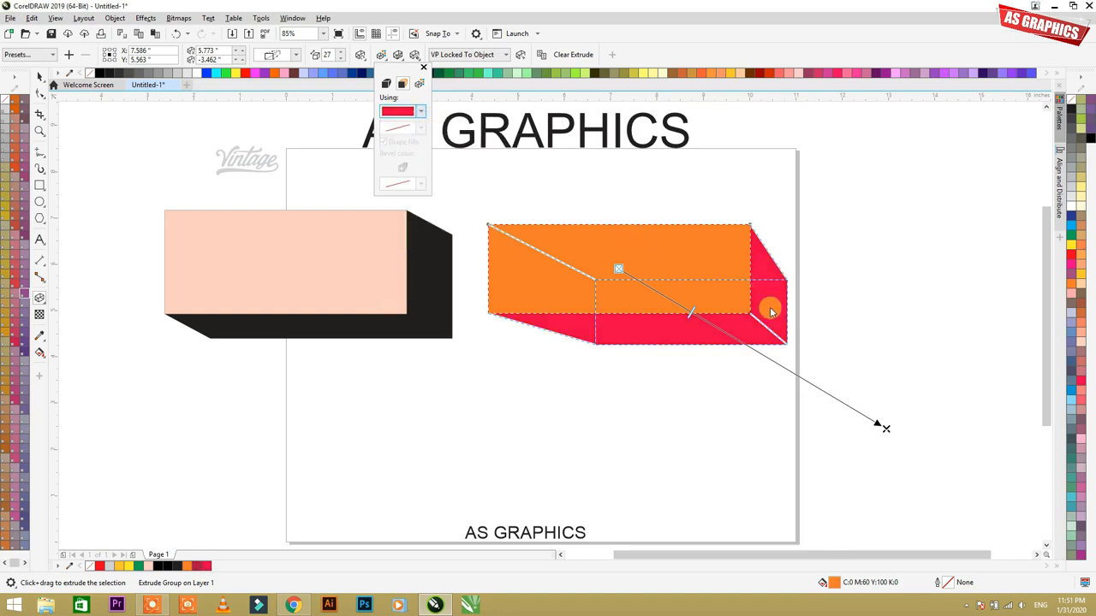
click(887, 432)
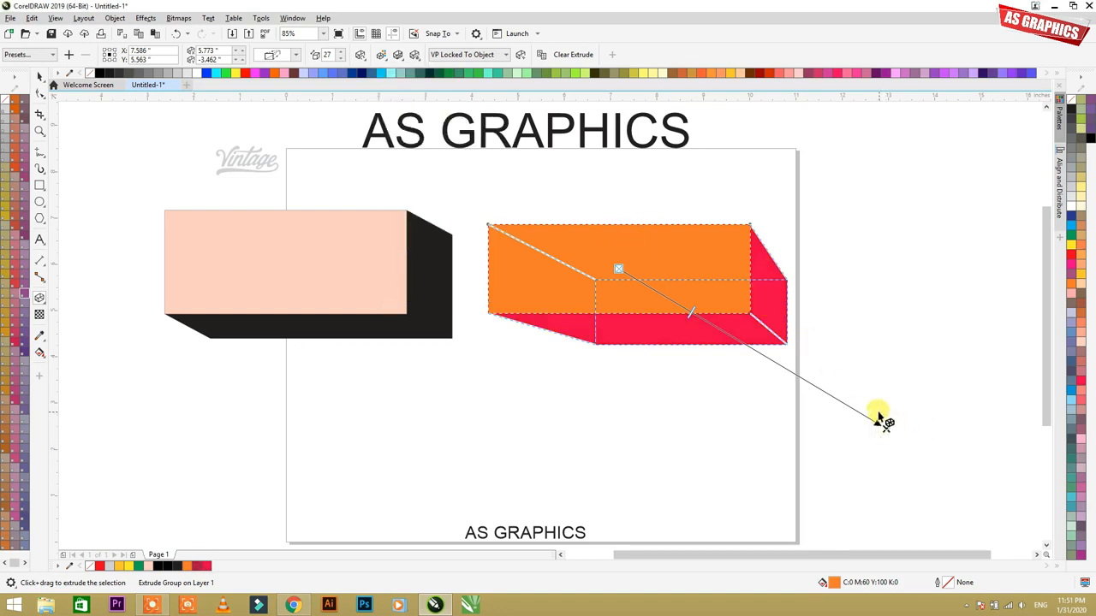
Step: Compare the extruded orange rectangle with the block-shadowed peach rectangle by selecting each in turn
click(859, 324)
key(space)
click(768, 327)
key(space)
key(space)
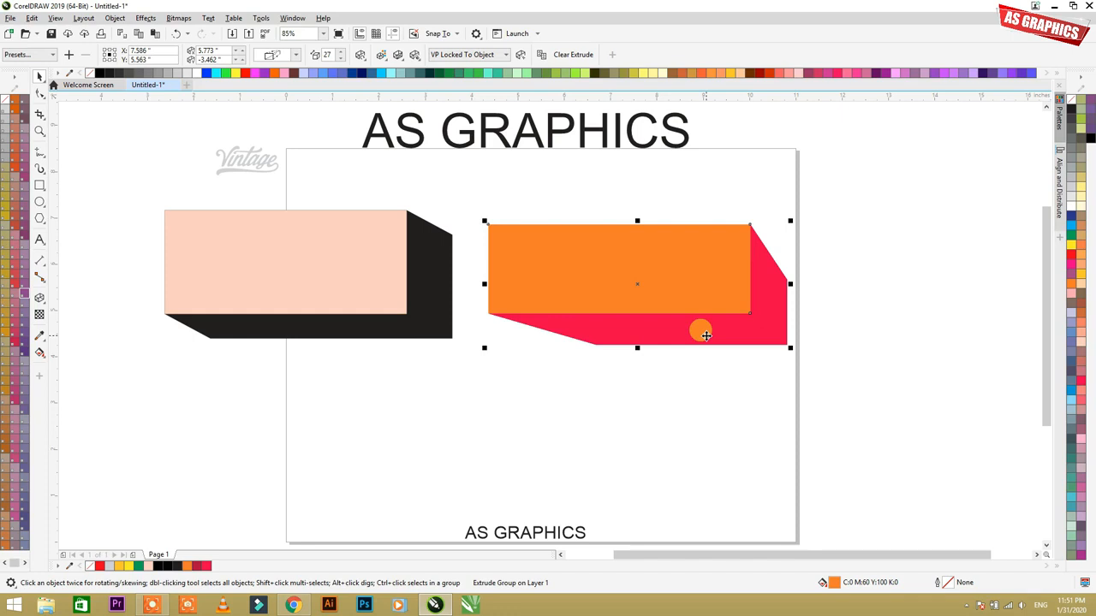
click(714, 353)
click(712, 329)
click(419, 306)
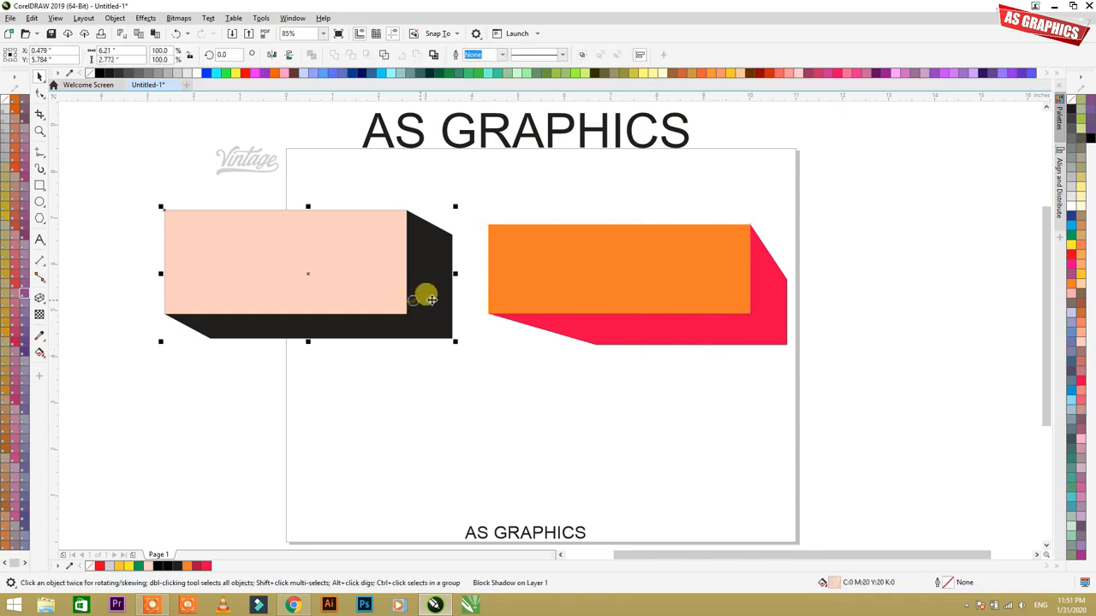
click(426, 294)
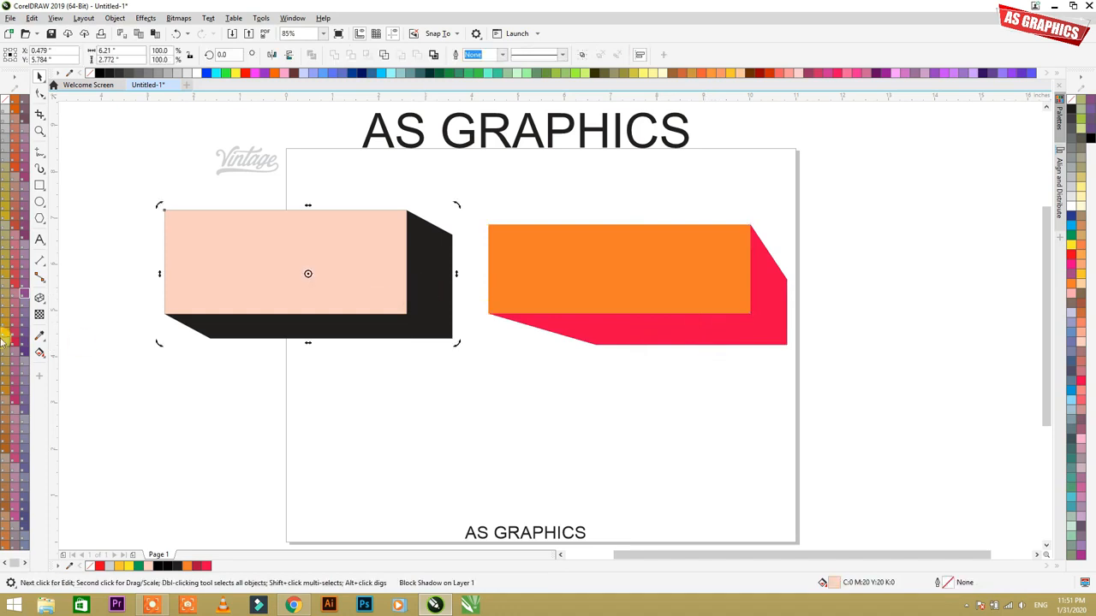
Step: Redirect the peach rectangle's block shadow toward the upper left and deepen it
click(46, 315)
click(74, 375)
drag(333, 298, 186, 199)
key(space)
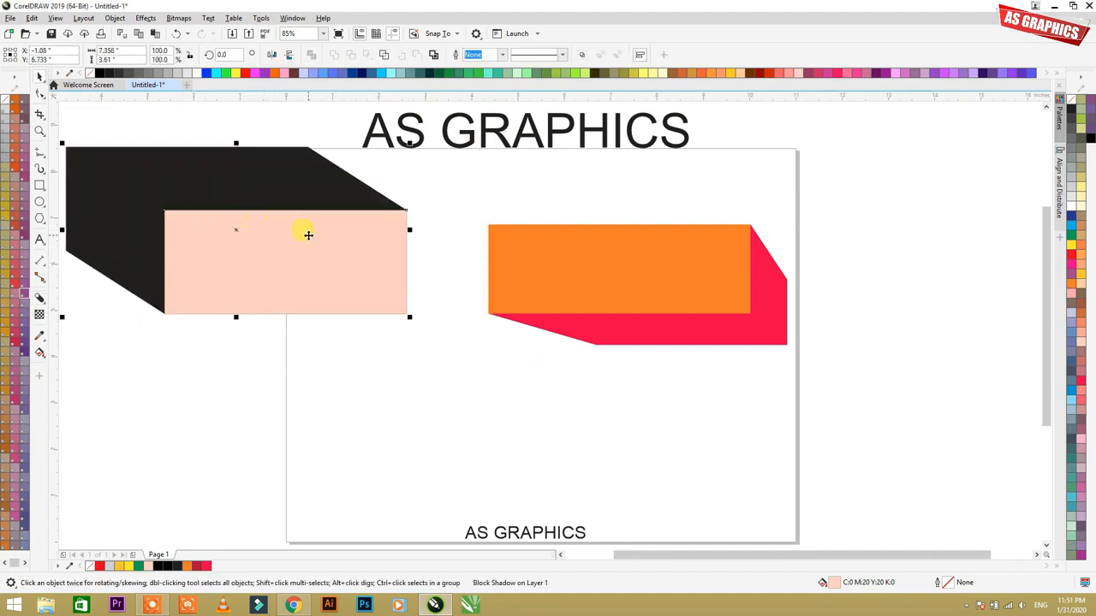
Step: Delete the peach and orange rectangles together with their shadow and extrusion
key(Delete)
click(542, 235)
key(Delete)
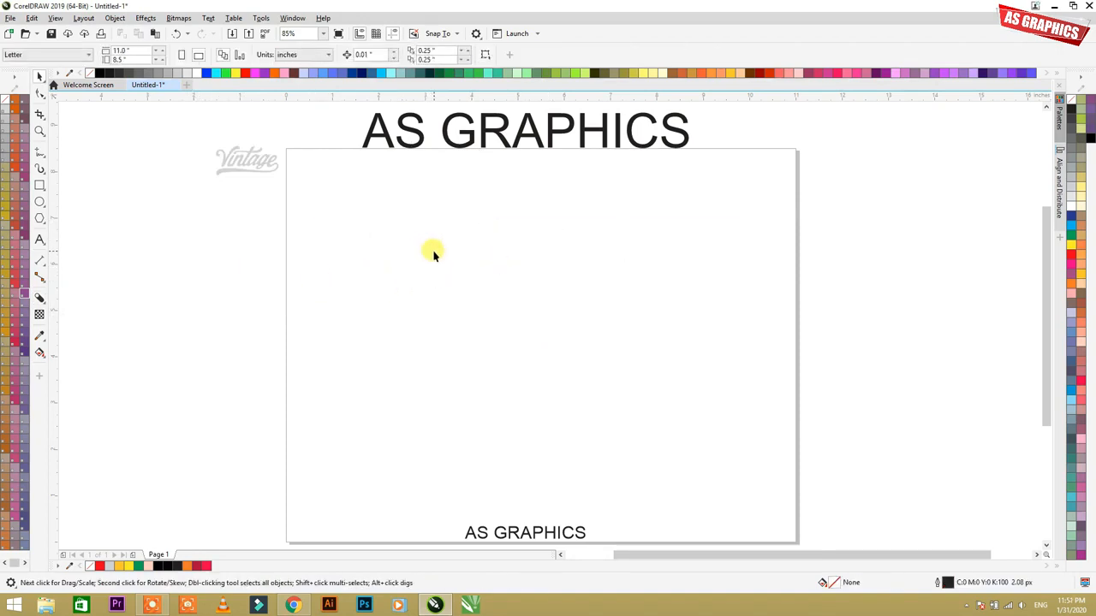
Step: Add the artistic text "GRAPHICS" in Arial near the middle of the page
click(46, 304)
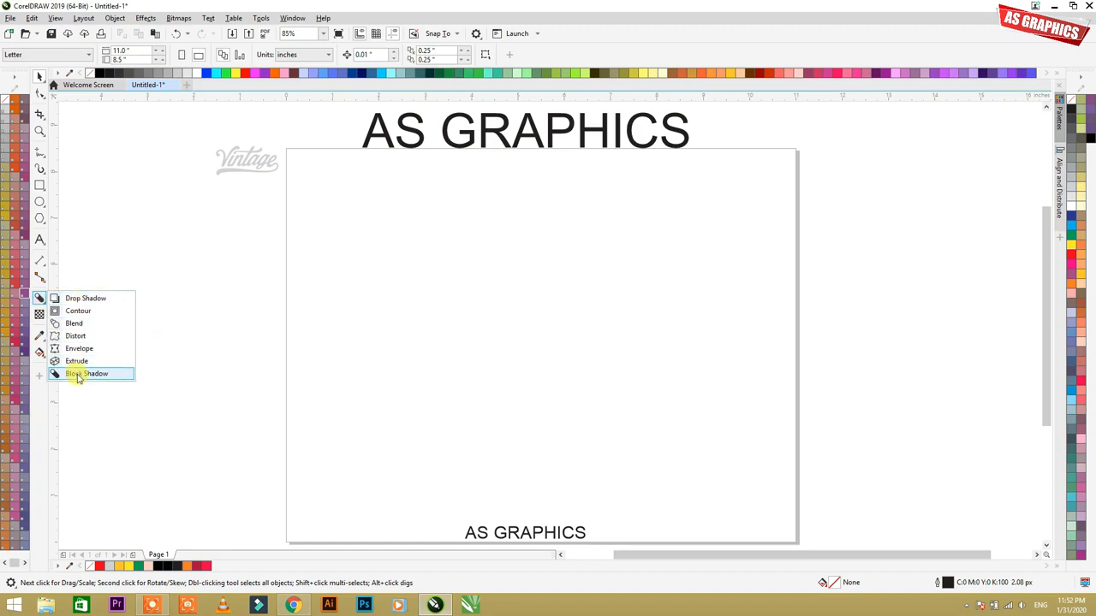
click(39, 297)
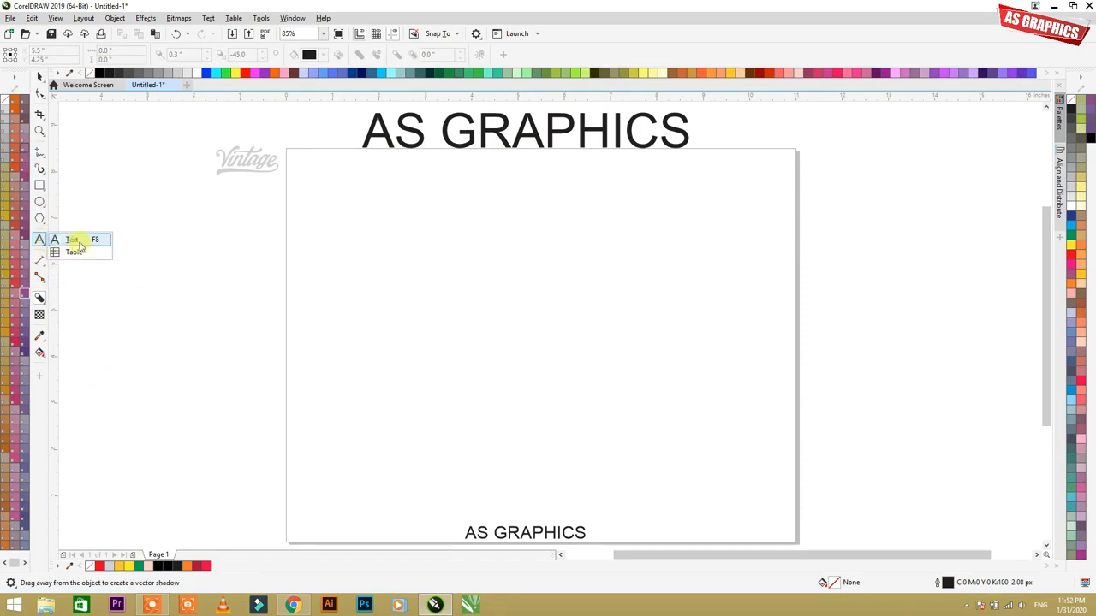
click(75, 239)
click(426, 289)
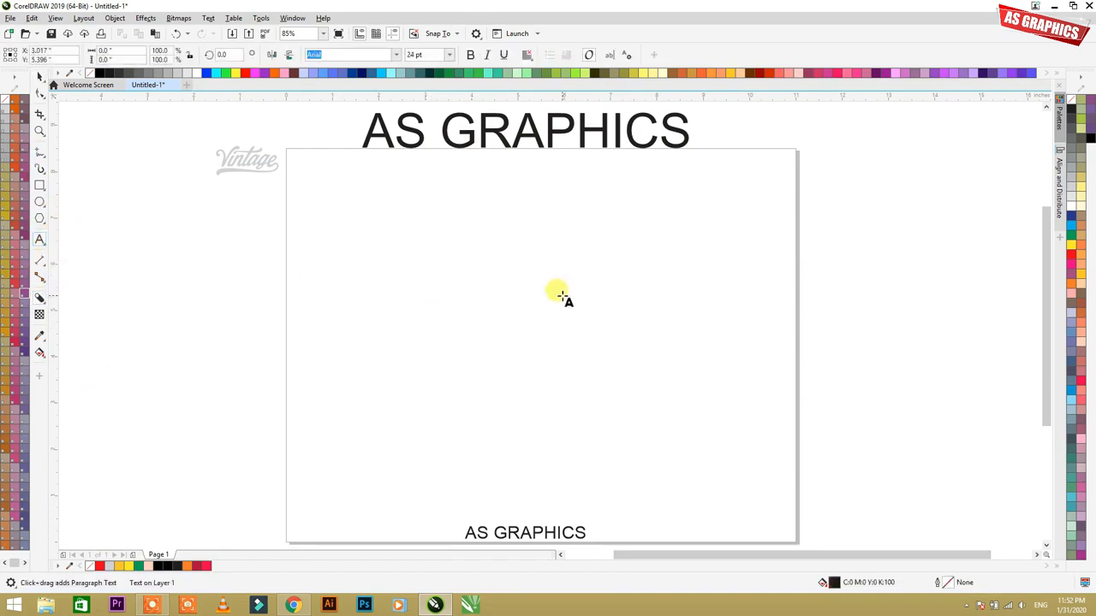
text(G)
key(Escape)
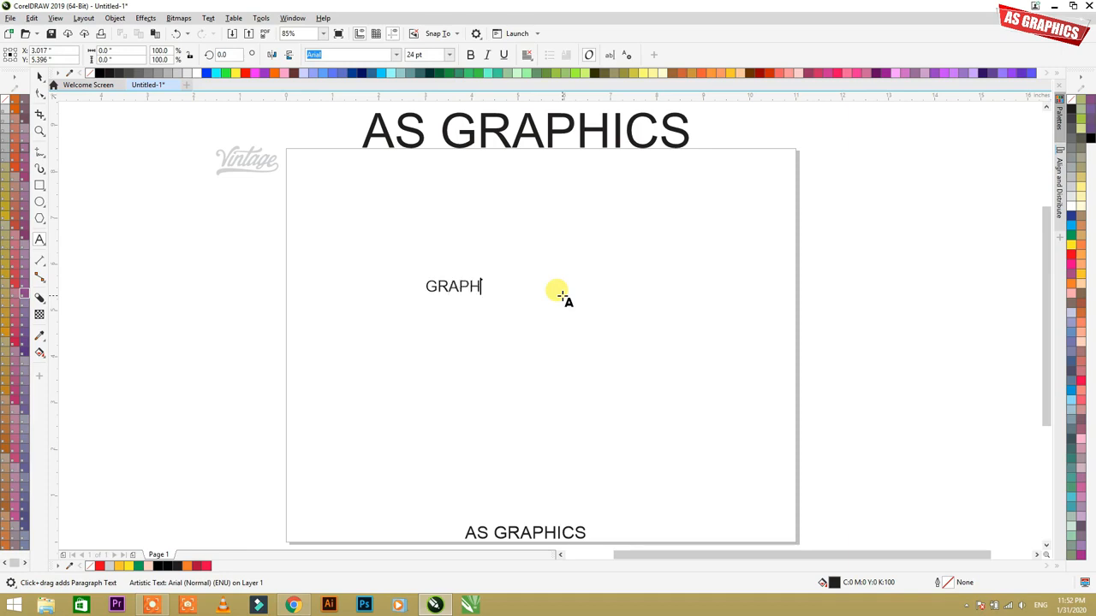
key(Escape)
Step: Enlarge the GRAPHICS text to about 102 pt, make it bold and position it in the page's upper half
drag(505, 277, 636, 213)
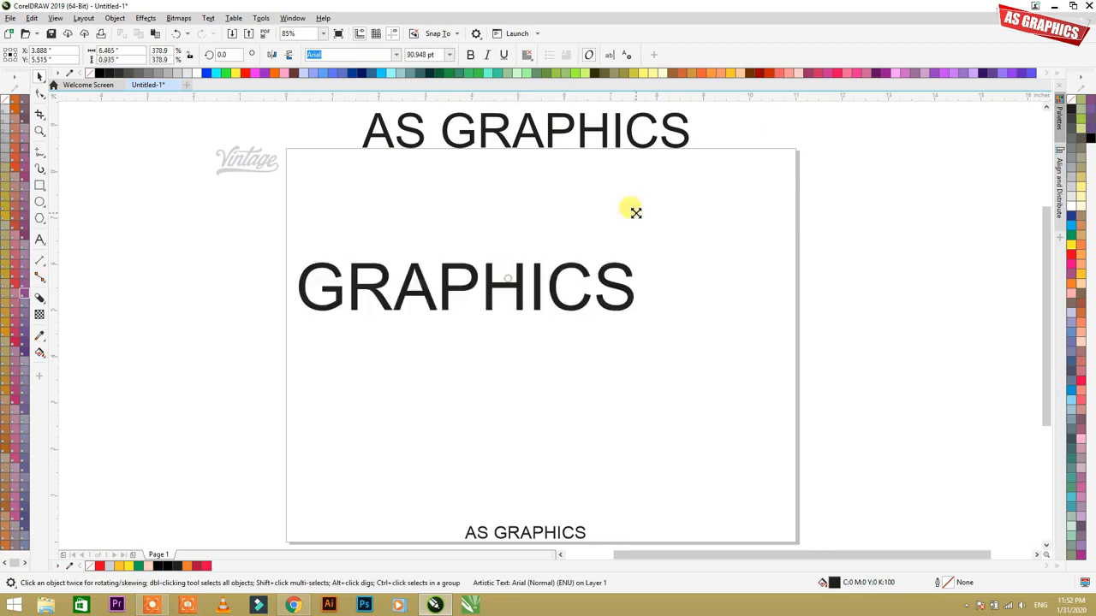
drag(526, 276, 546, 291)
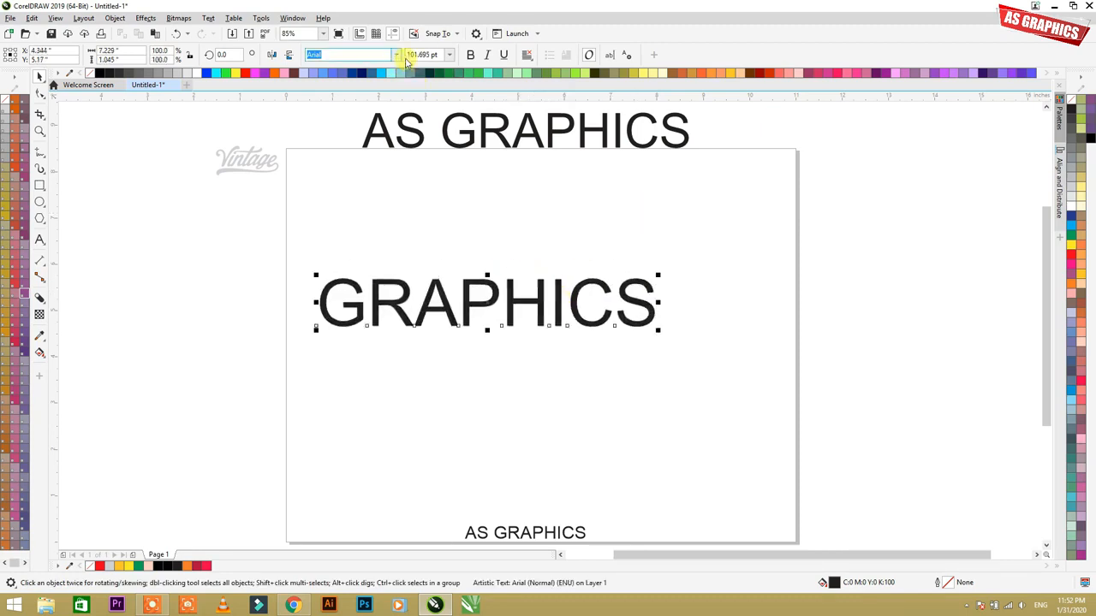
click(471, 54)
mouse_move(471, 273)
mouse_down()
mouse_move(486, 286)
mouse_move(483, 272)
mouse_up()
Step: Fill the GRAPHICS text with Faded Pink from the document's colors
key(F2)
drag(263, 216, 764, 375)
click(633, 412)
click(536, 292)
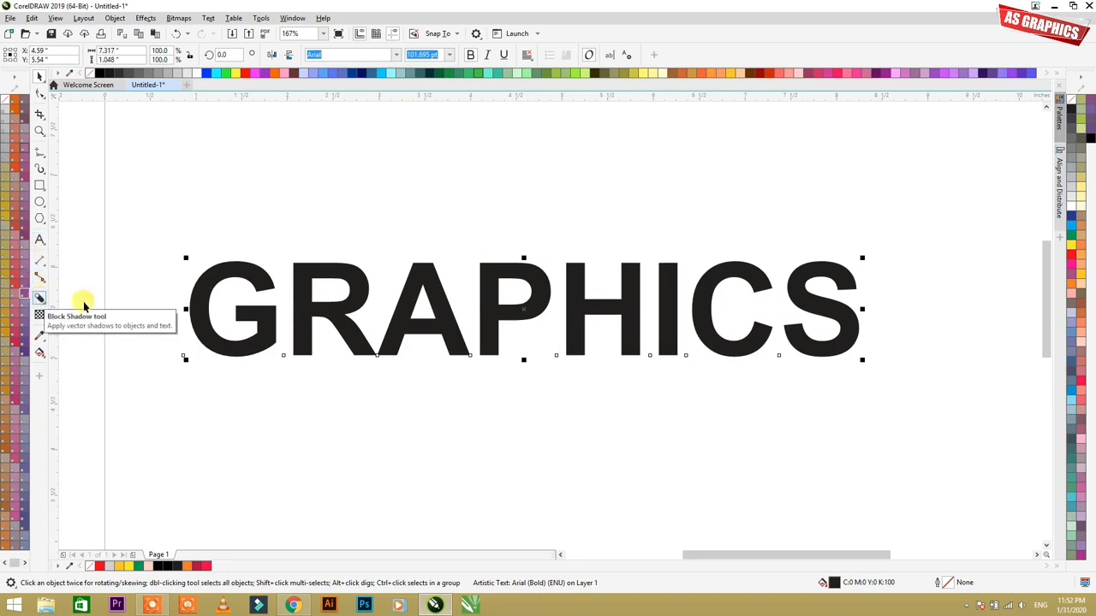
click(304, 313)
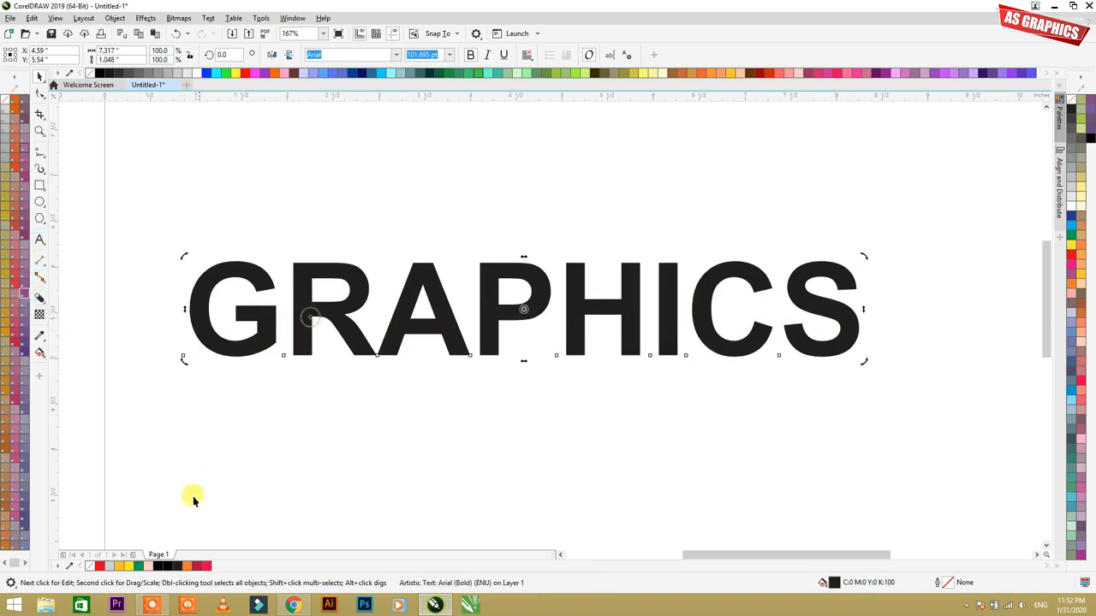
click(150, 567)
click(450, 373)
click(428, 306)
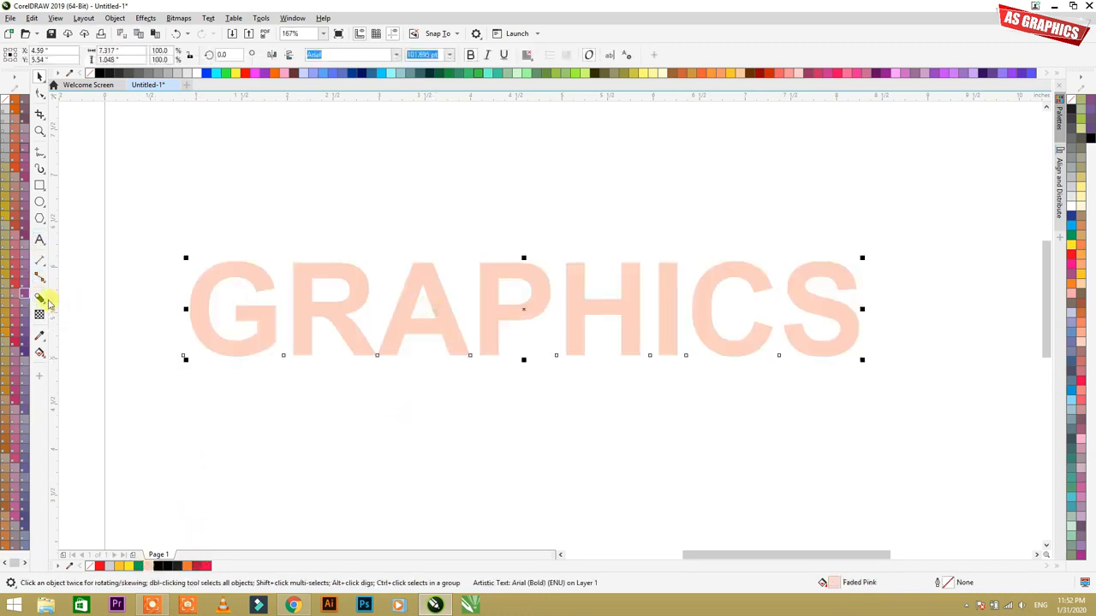
Step: Apply a block shadow about 0.22 inches deep toward the lower right of the GRAPHICS text
click(43, 301)
click(39, 299)
drag(458, 326, 549, 331)
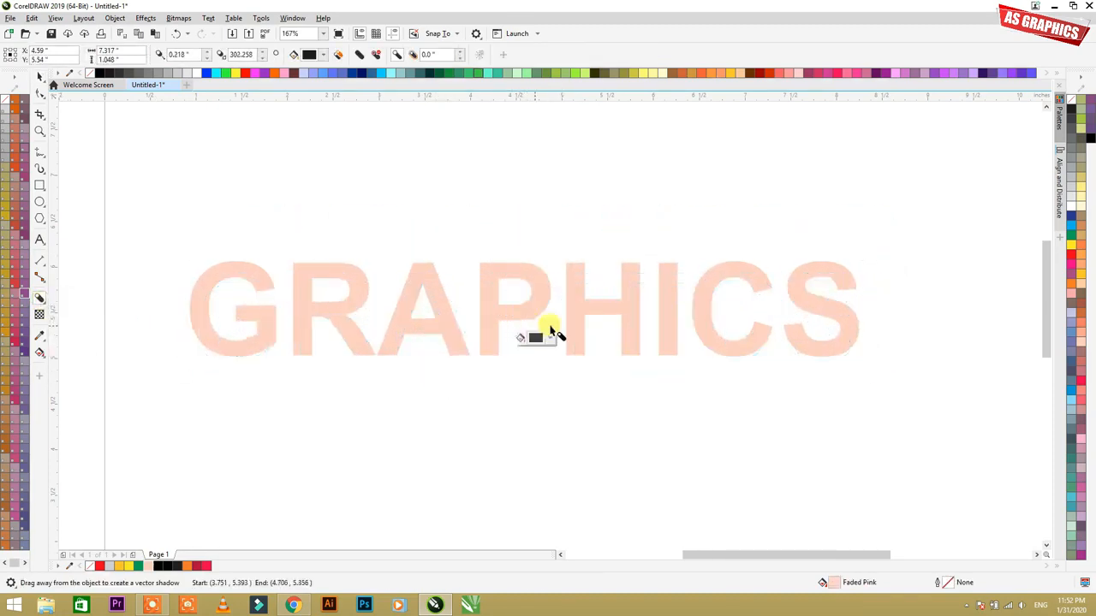
key(ctrl+k)
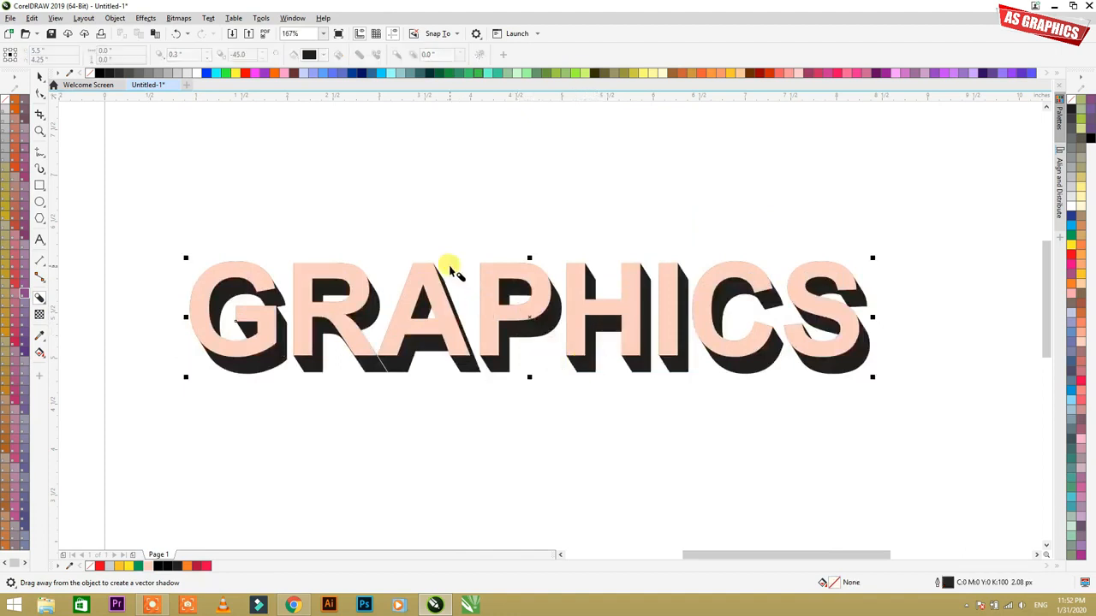
Step: Vary the text's block shadow in direction and length, ending straight down at about 0.17 inches deep
scroll(414, 262, down, 2)
key(F2)
drag(256, 221, 750, 384)
drag(523, 333, 458, 298)
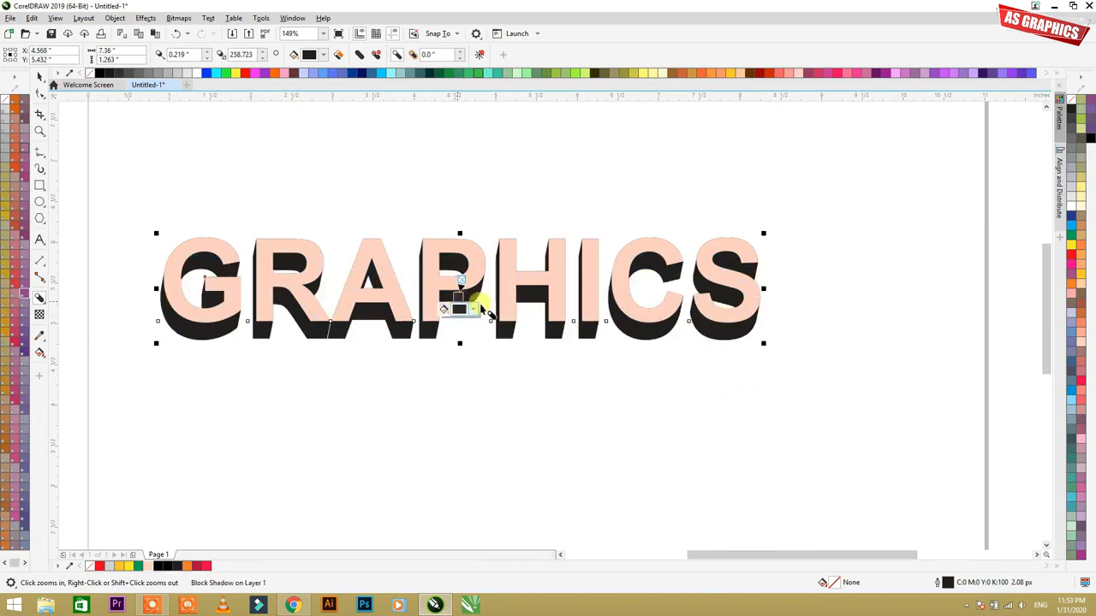
drag(527, 324, 514, 321)
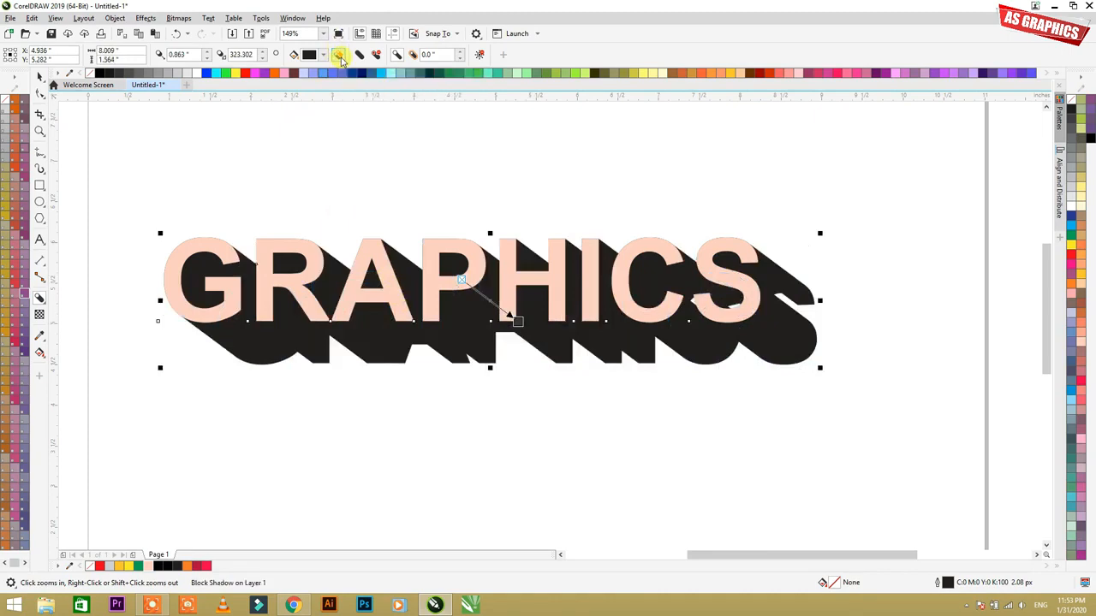
drag(711, 341, 460, 294)
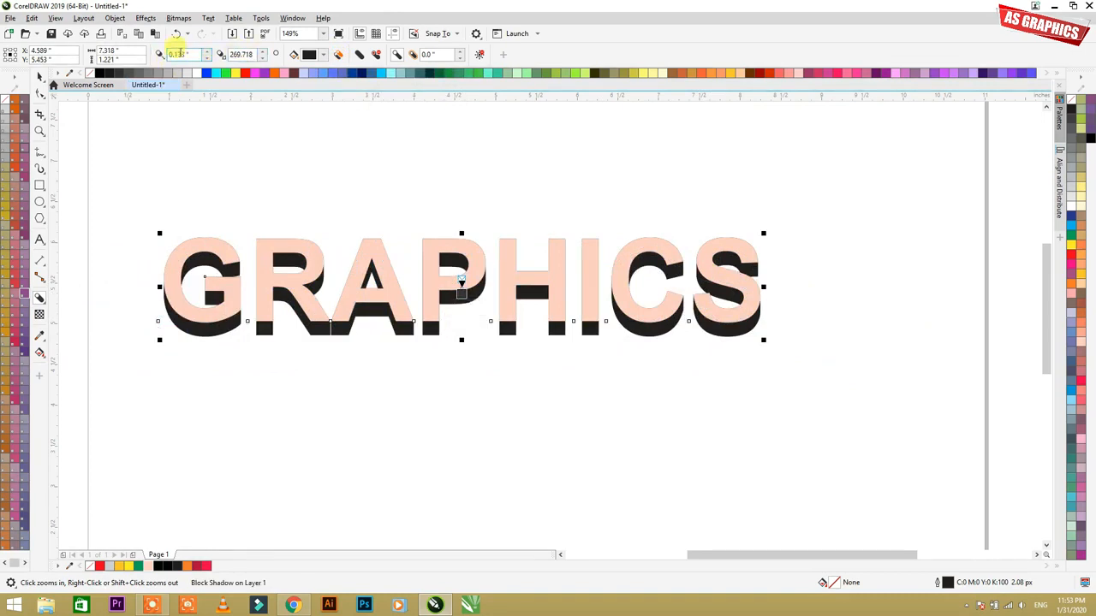
Step: Recolor the text's block shadow dark magenta and swing it to the upper left, about 0.18 inches deep
click(309, 55)
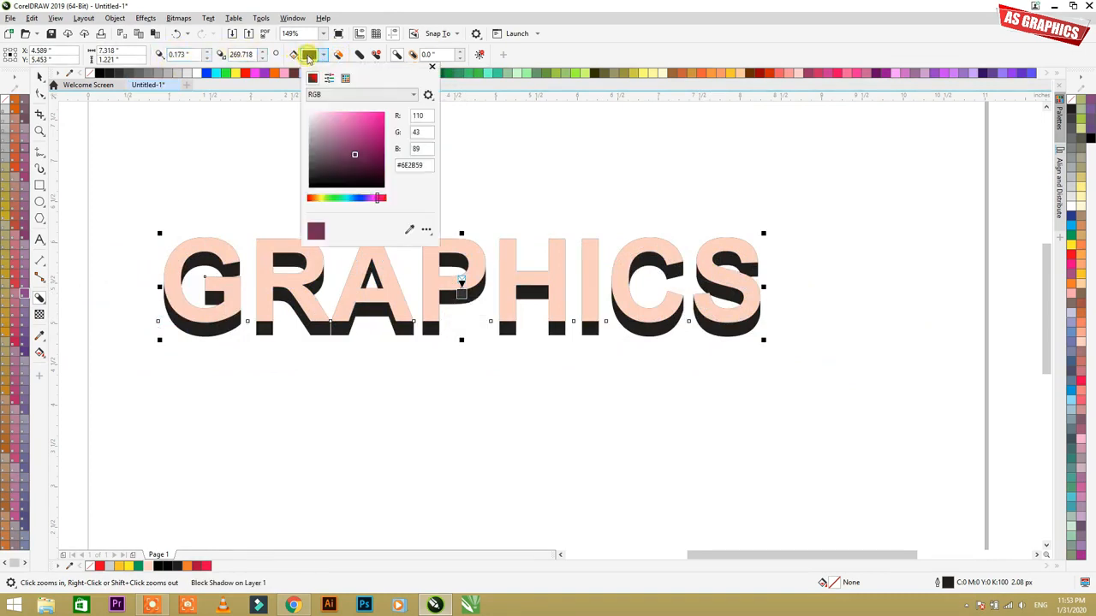
drag(371, 134, 381, 154)
click(424, 351)
drag(409, 331, 457, 272)
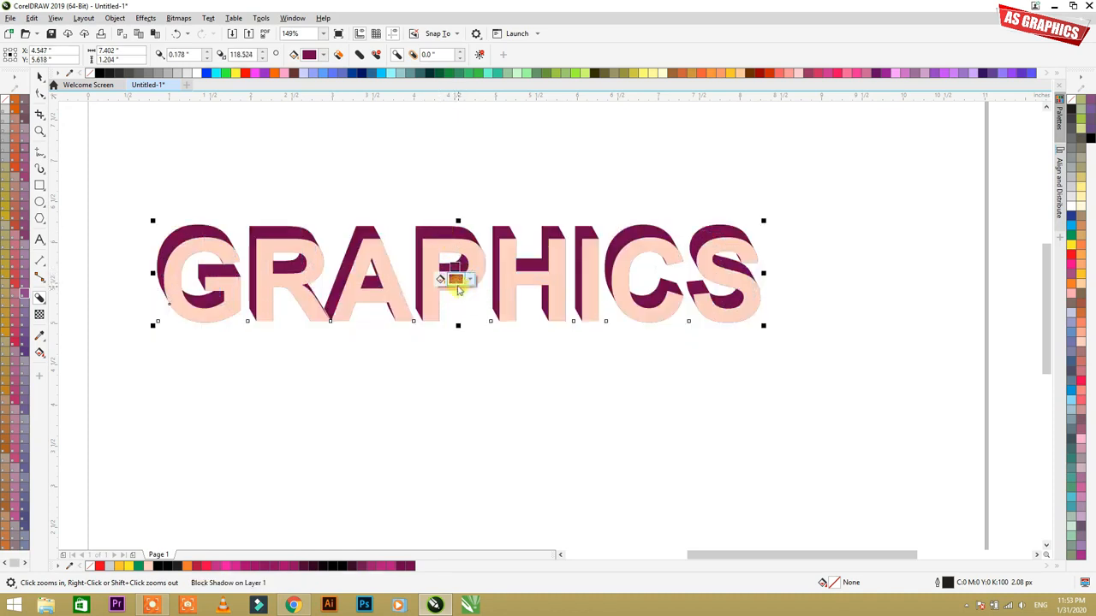
Step: Change the text's block shadow color to a very dark green
click(458, 283)
drag(526, 358, 497, 430)
click(482, 423)
drag(503, 364, 543, 310)
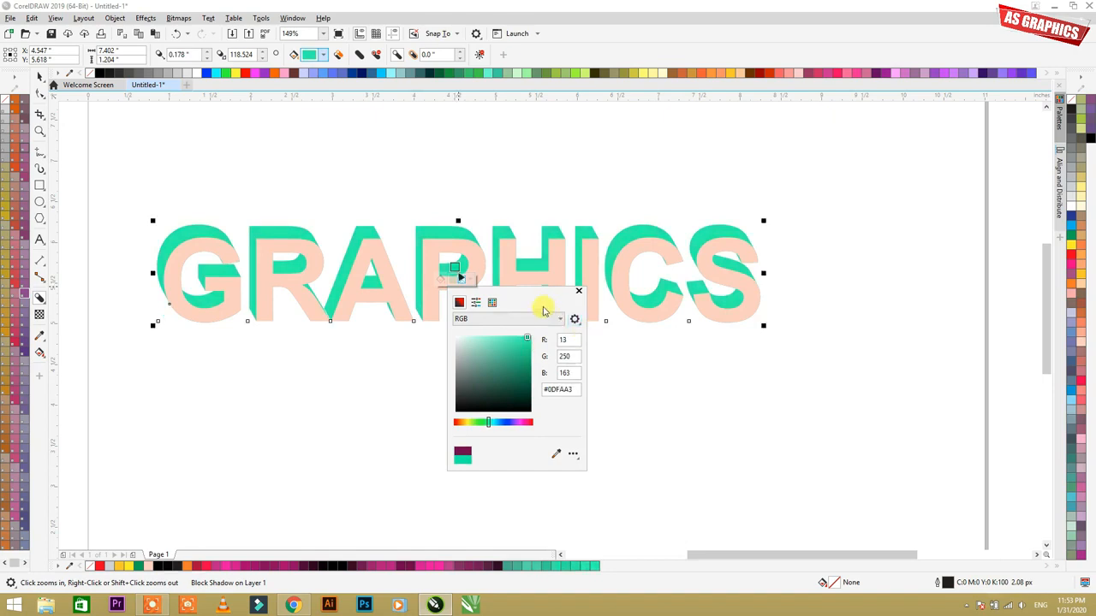
drag(531, 356, 529, 402)
click(383, 190)
Step: Redirect the text's block shadow to the lower right, about 0.53 inches deep at about 297 degrees
drag(432, 231, 620, 328)
drag(813, 317, 578, 323)
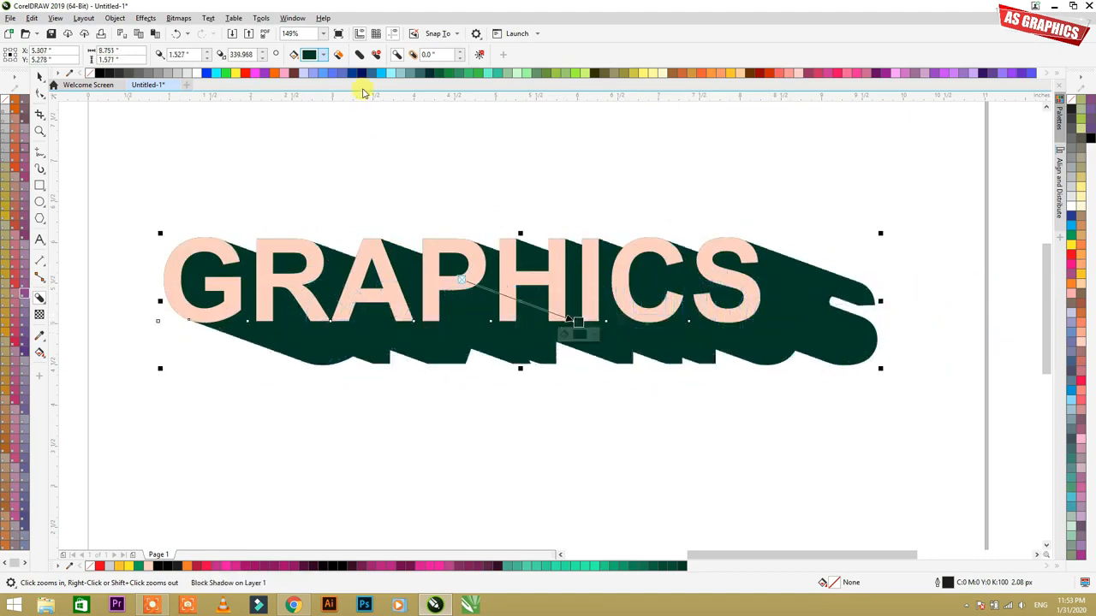
drag(543, 318, 480, 319)
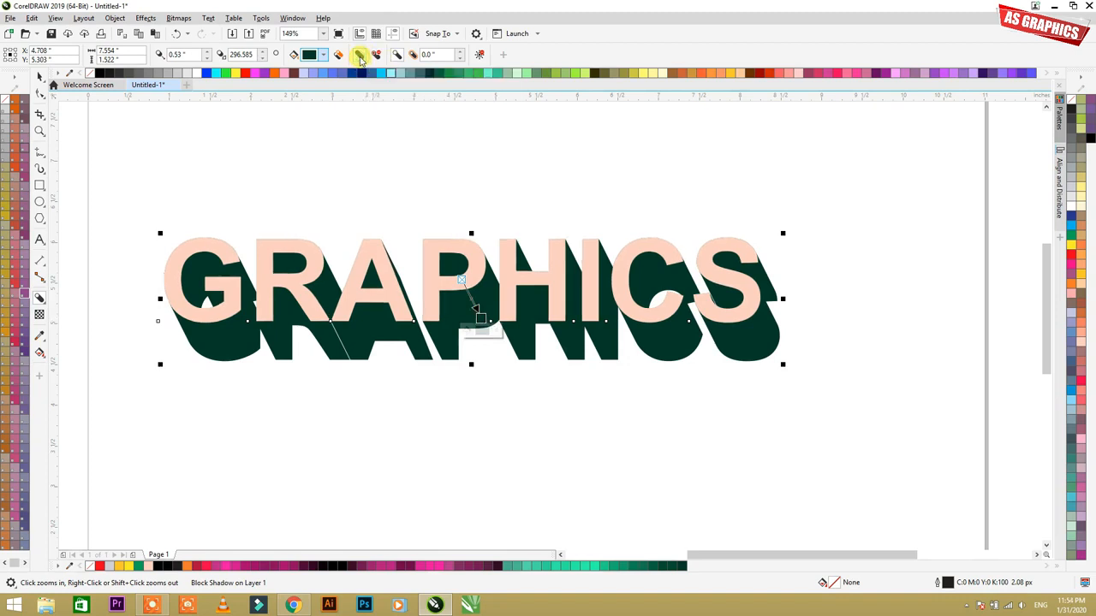
Step: Examine the edges of the letter P up close where it overlaps the block shadow, in relation to the Simplify option
drag(386, 220, 493, 283)
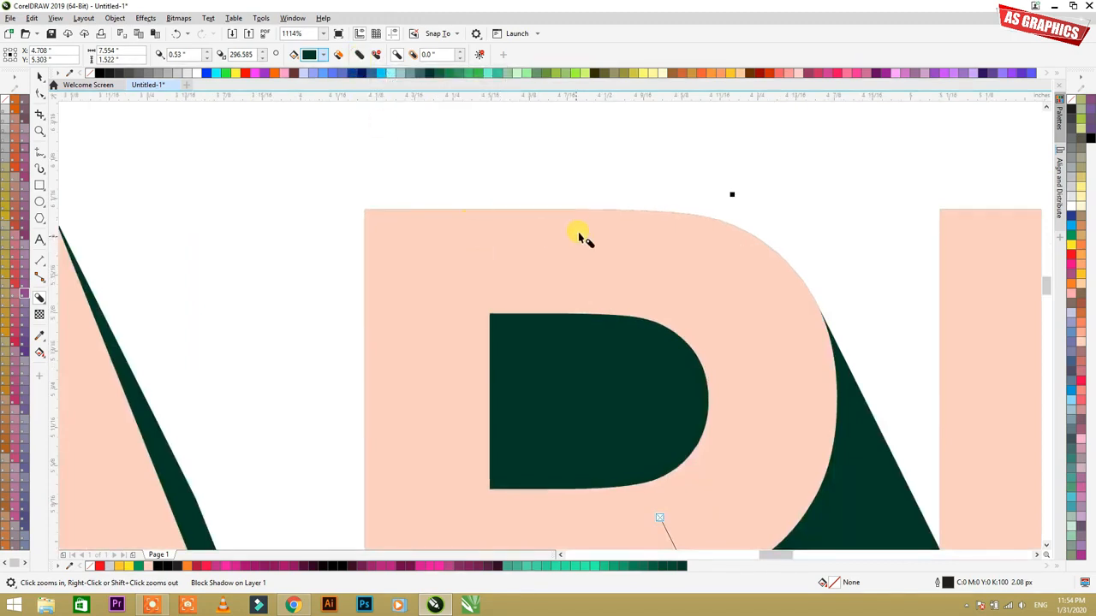
click(574, 207)
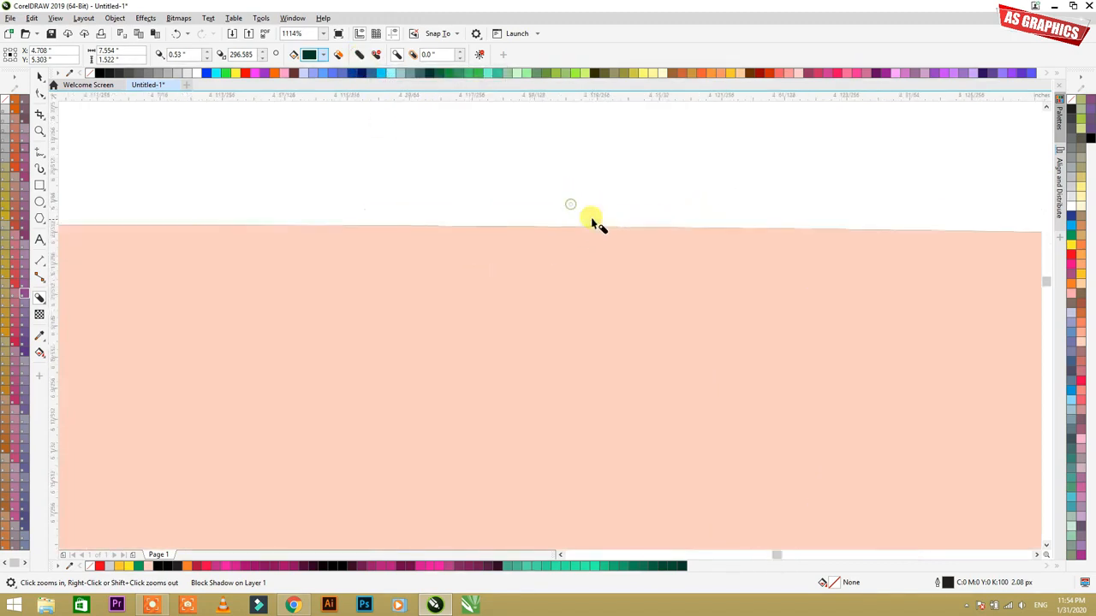
scroll(475, 227, down, 5)
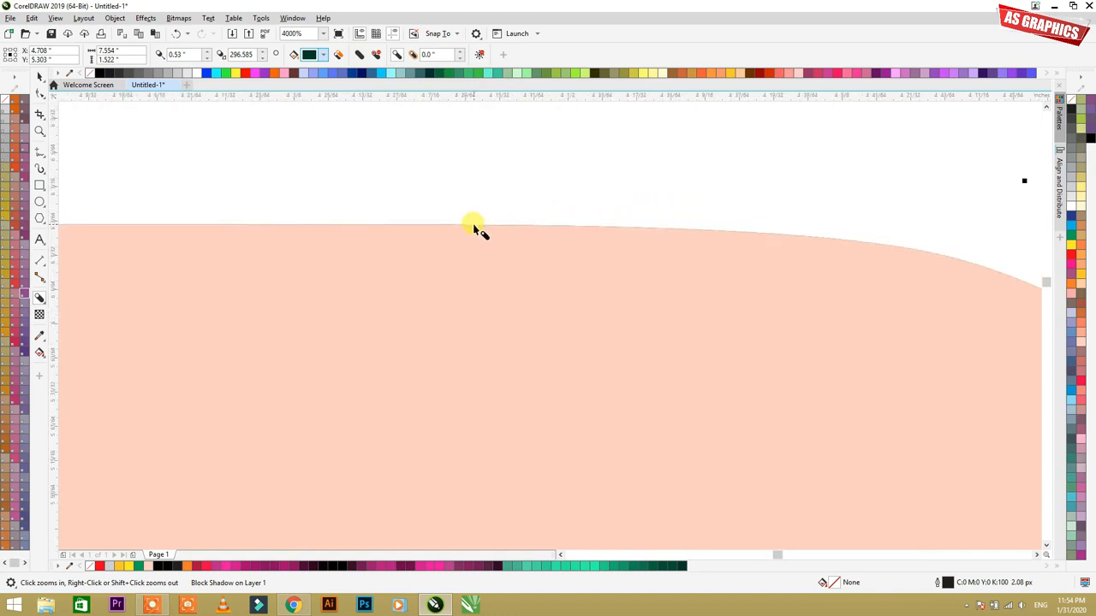
scroll(509, 250, down, 1)
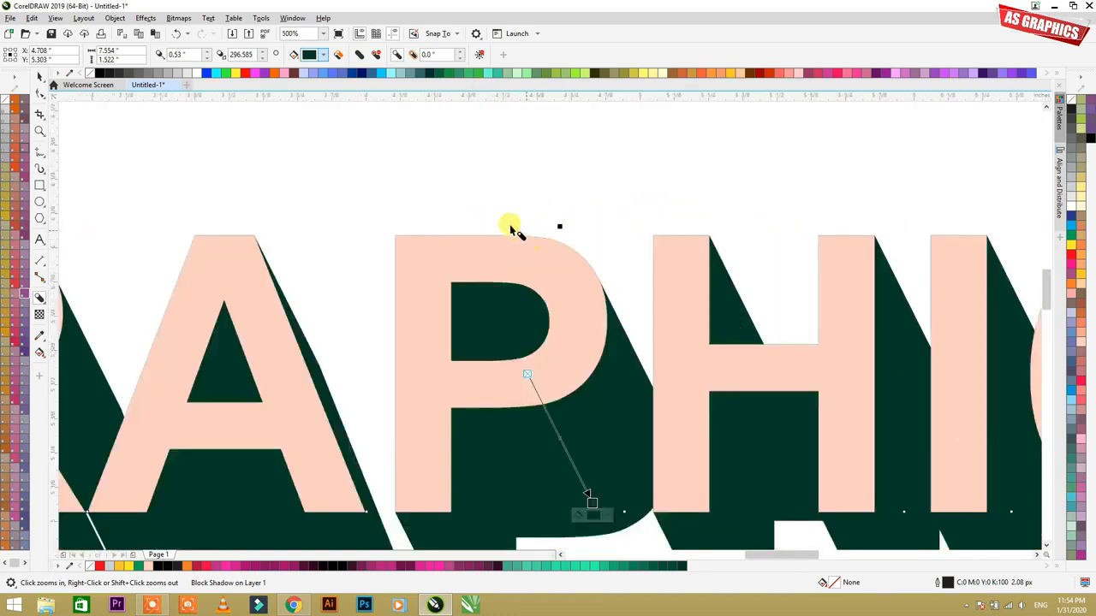
drag(404, 209, 696, 388)
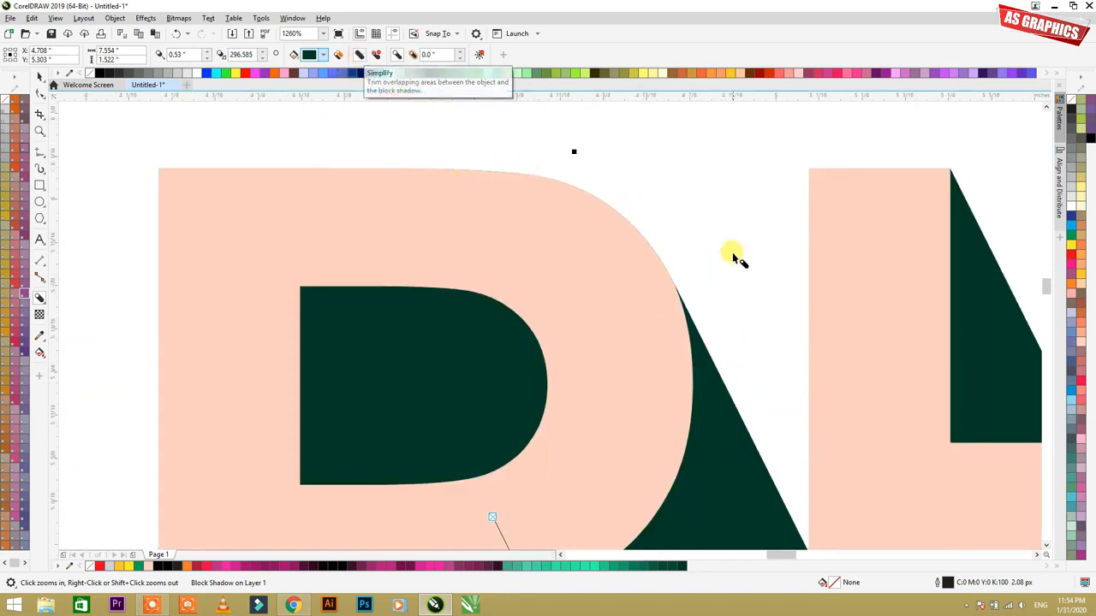
scroll(465, 215, down, 5)
drag(171, 201, 901, 379)
drag(396, 205, 480, 244)
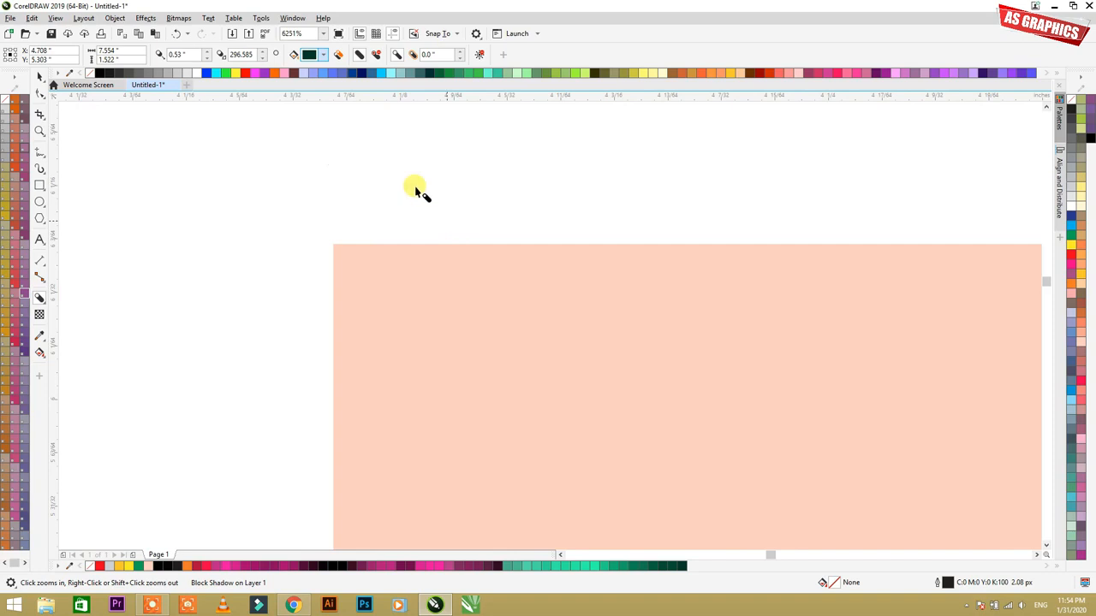
Step: Switch the Simplify option of the text's block shadow over and back at the corner of the letter P
click(359, 58)
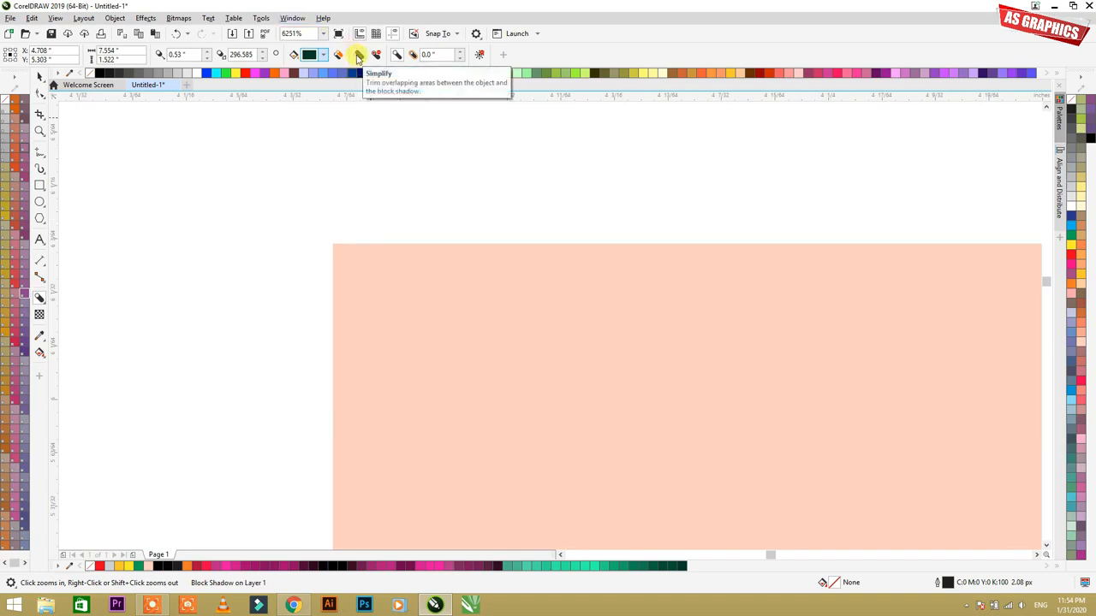
click(359, 57)
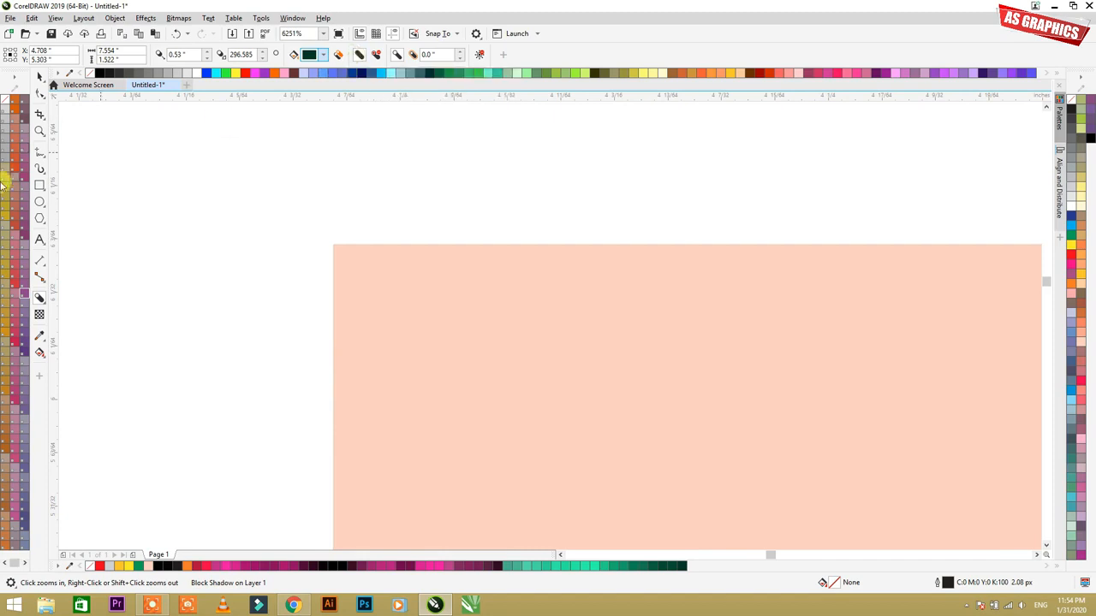
Step: Draw a rectangle about 0.12 by 0.07 inches over the P's upper-left corner, send it to the back, fill it red and remove its outline
click(39, 185)
drag(209, 150, 636, 400)
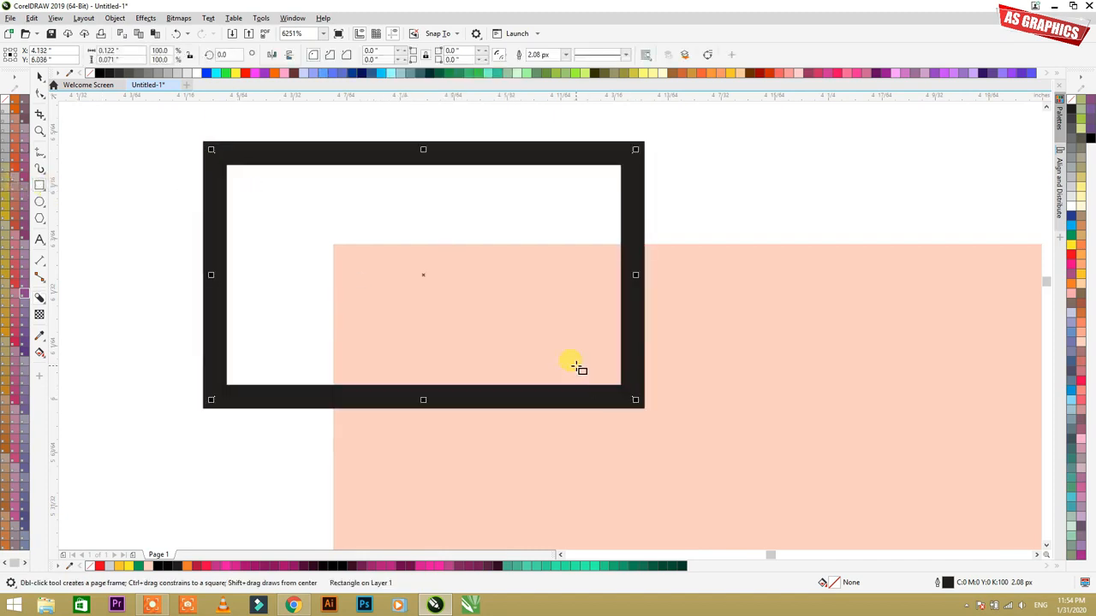
key(shift+Page_Down)
click(1074, 256)
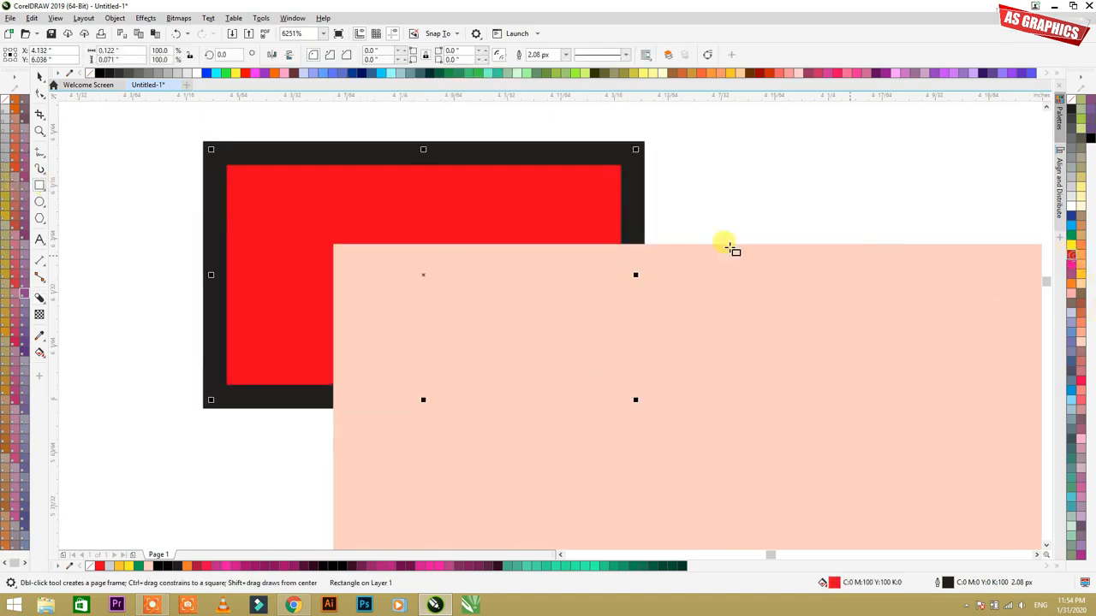
right_click(1070, 105)
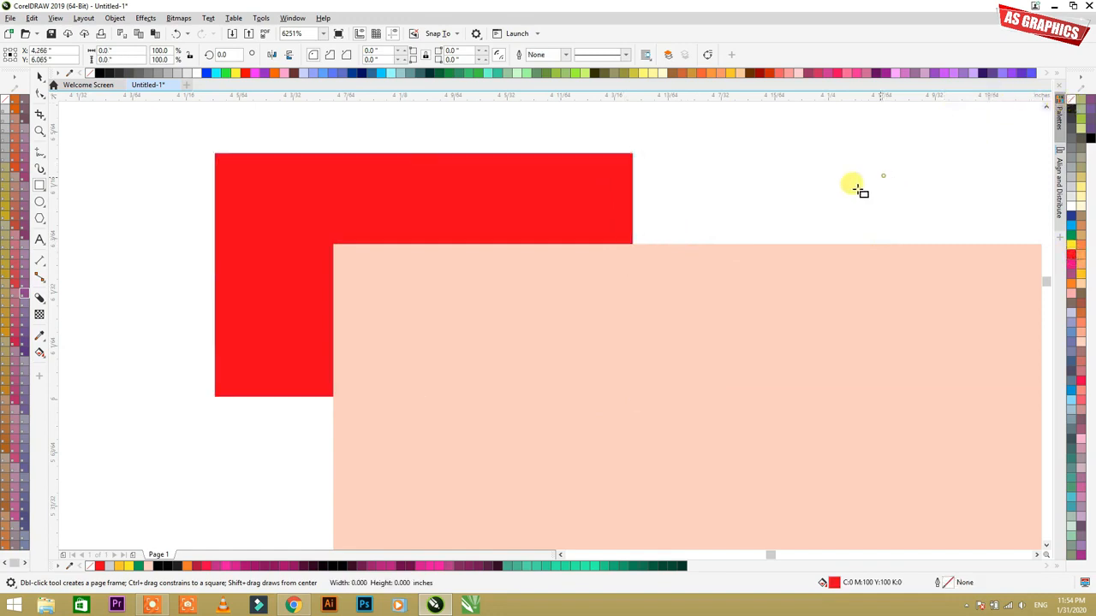
Step: Toggle Simplify on the text's block shadow against the red backdrop, and delete the small red rectangle
click(477, 258)
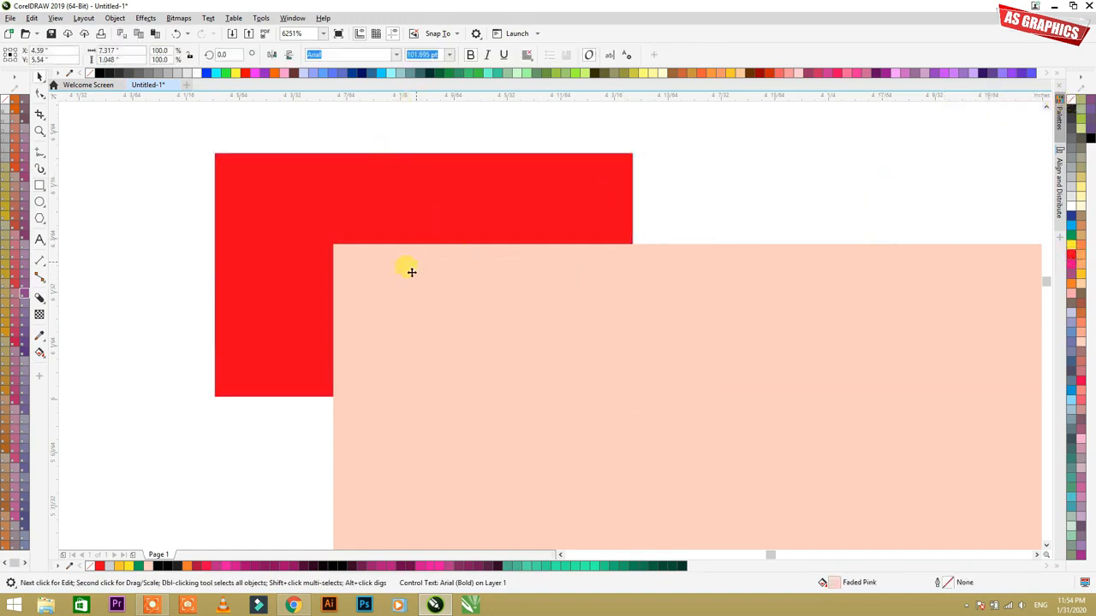
key(F6)
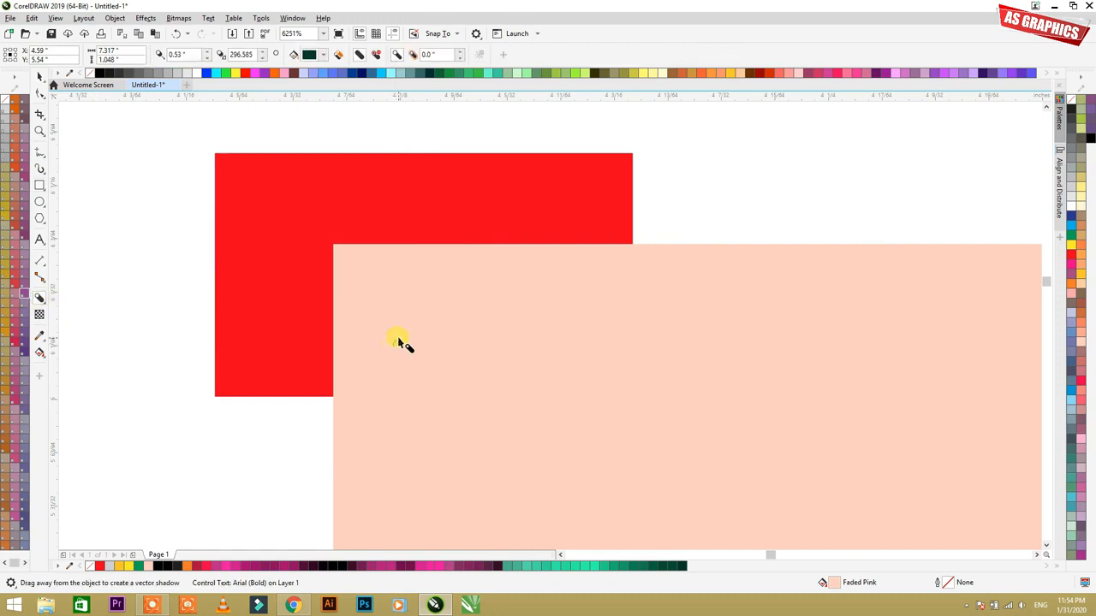
click(365, 59)
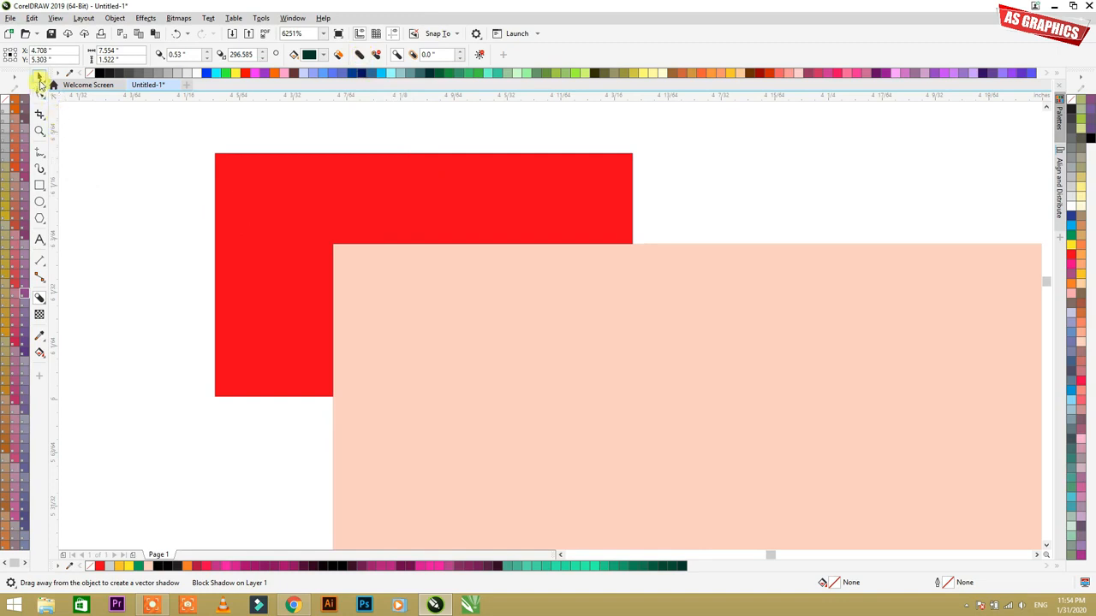
click(38, 79)
click(271, 209)
key(Delete)
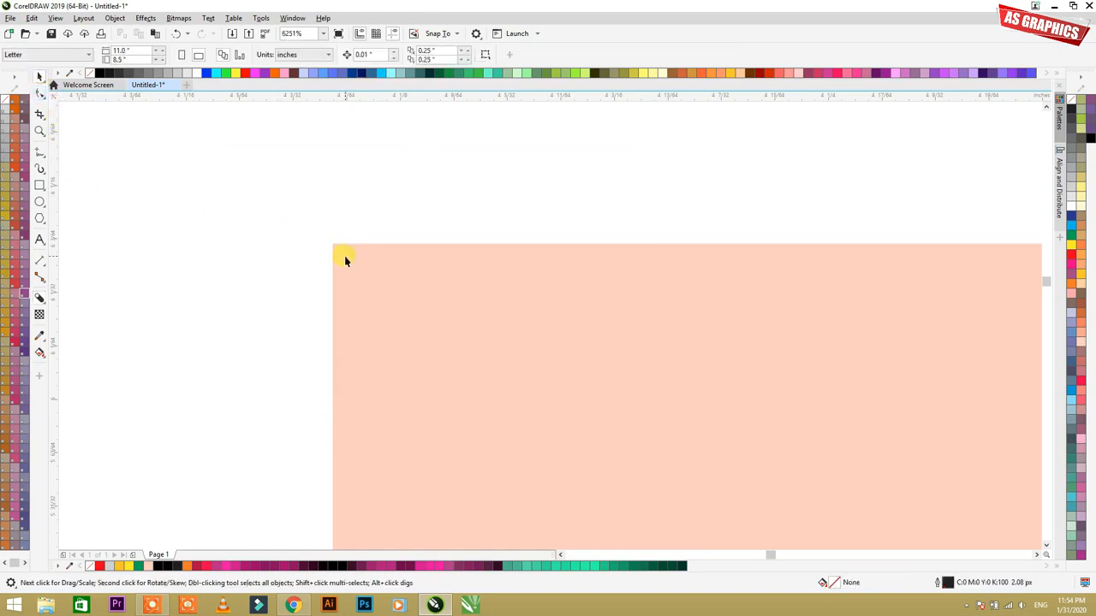
Step: Reopen the GRAPHICS text's block shadow for editing around the letter P and toggle its Simplify option
scroll(333, 196, down, 5)
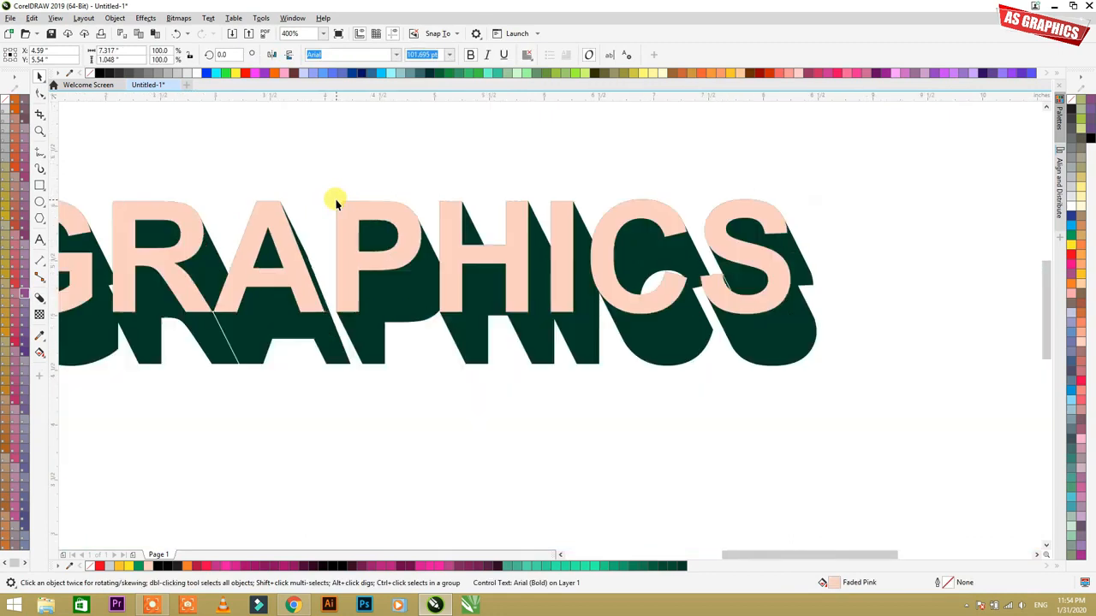
click(308, 187)
key(F2)
drag(276, 180, 648, 405)
click(457, 257)
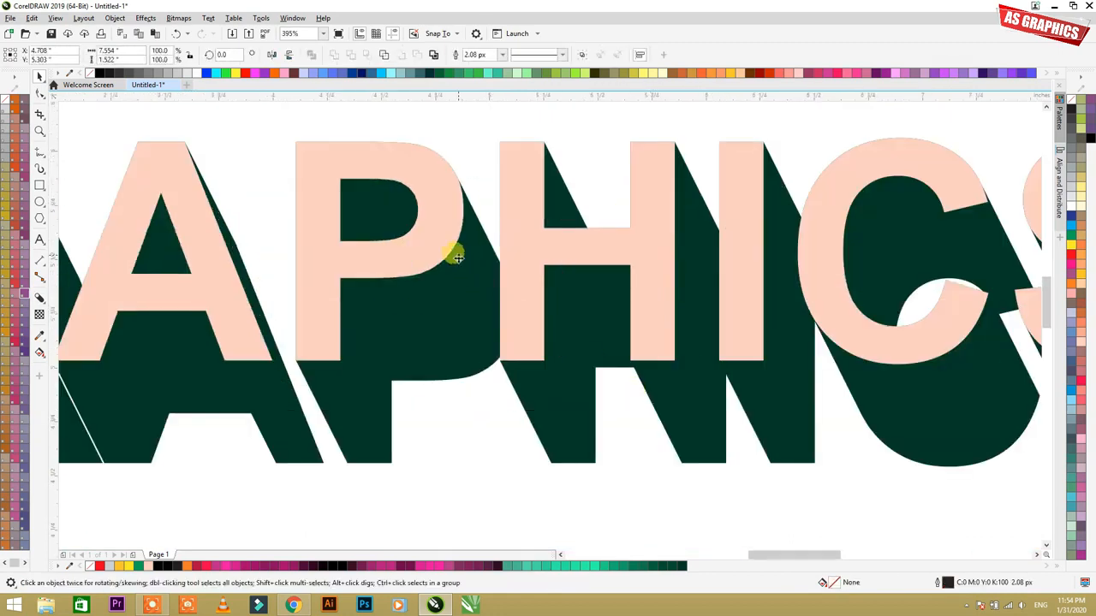
double_click(384, 177)
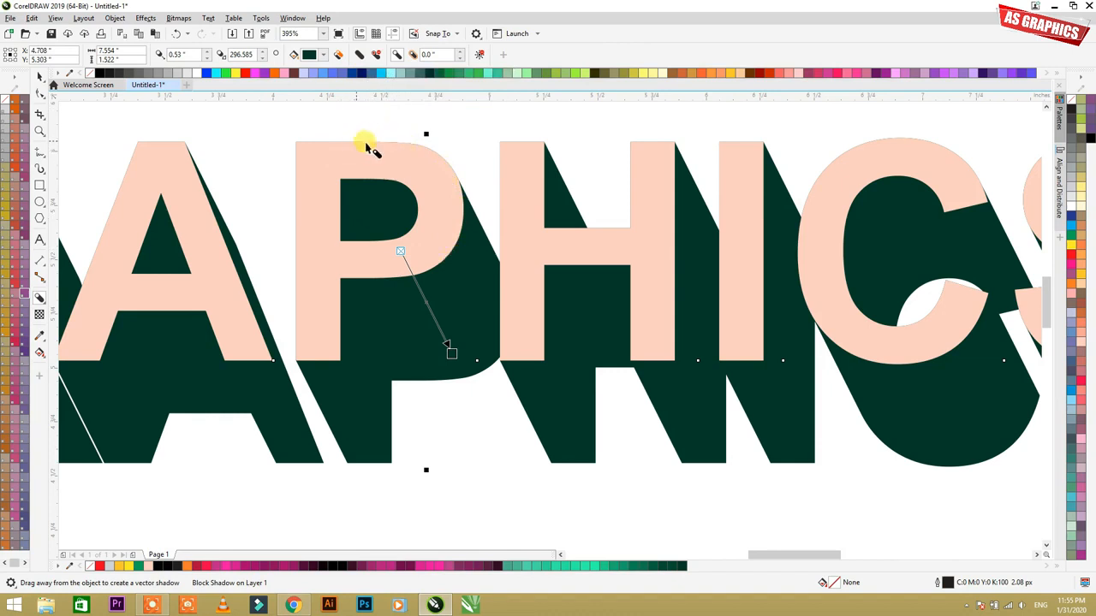
click(358, 56)
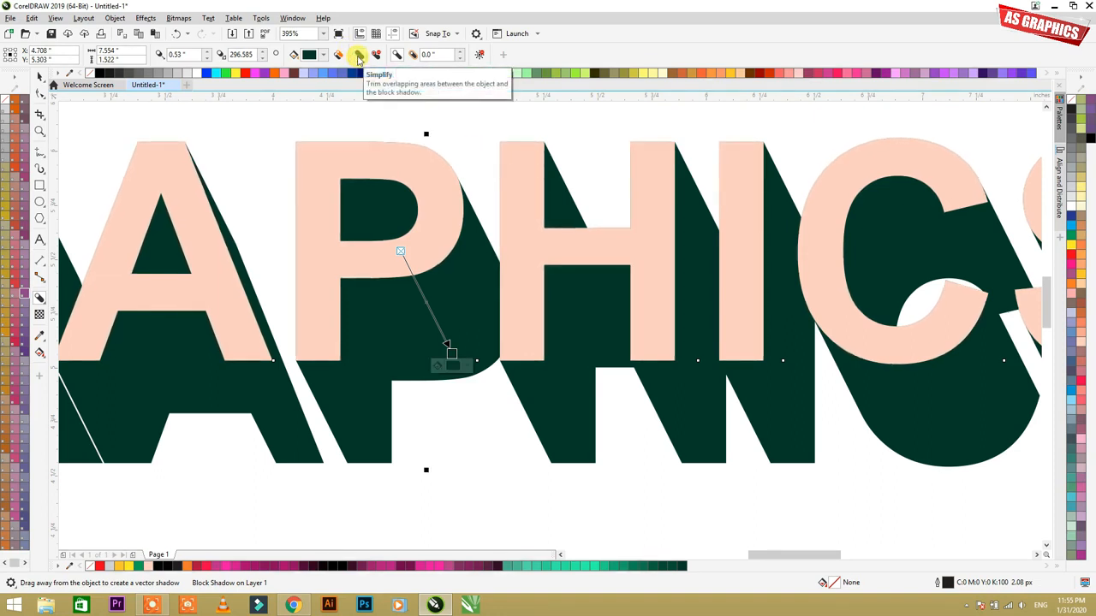
click(319, 115)
click(377, 188)
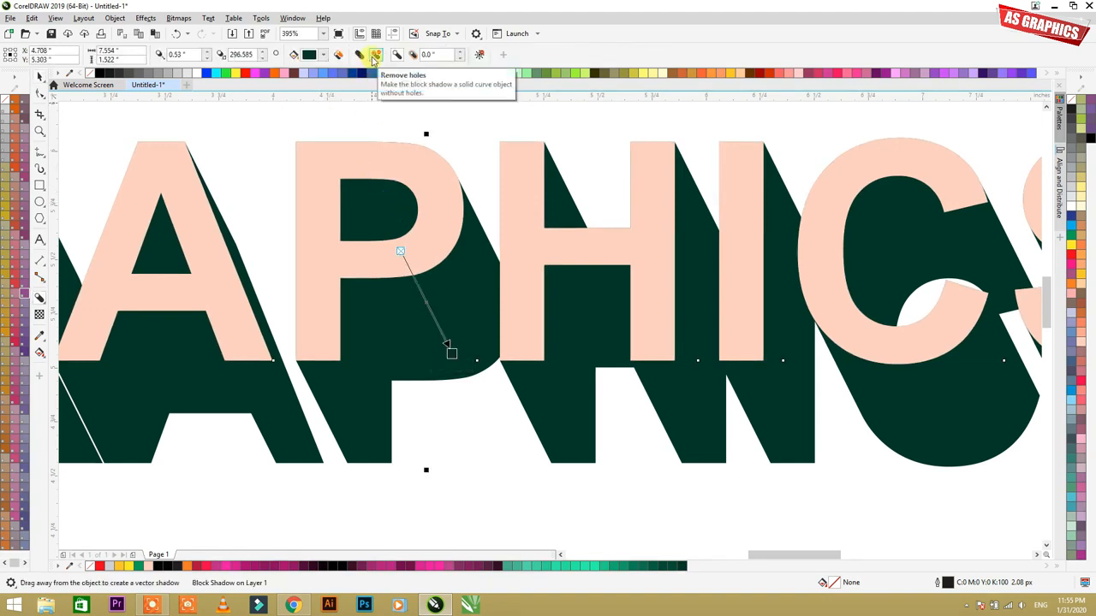
Step: Try the Remove holes option on the block shadow with the whole word in view, and turn it back off
scroll(298, 223, down, 2)
key(F2)
drag(101, 185, 617, 362)
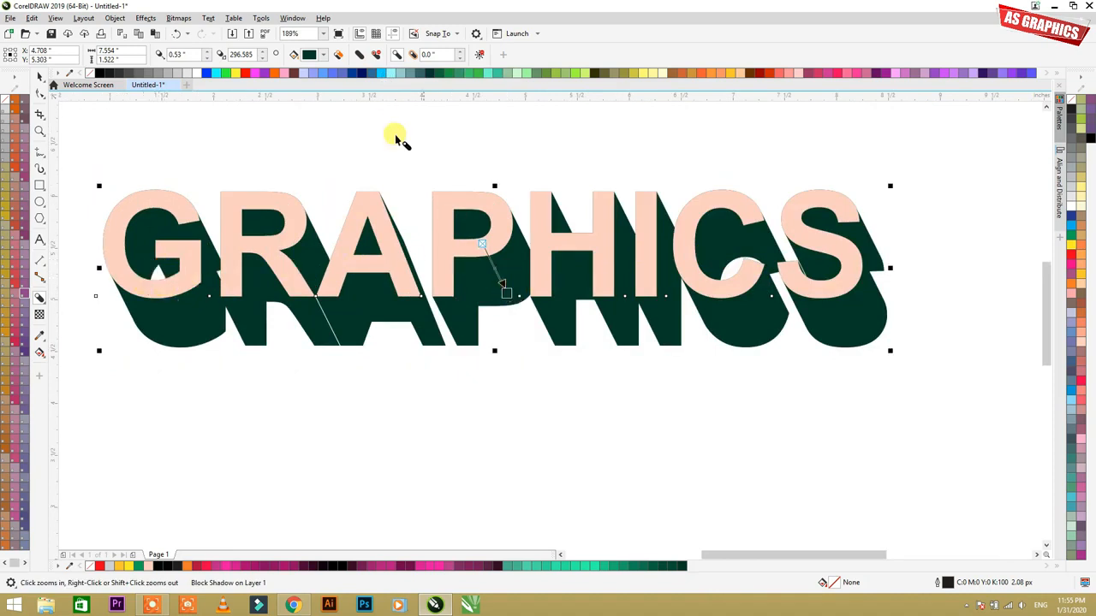
click(399, 55)
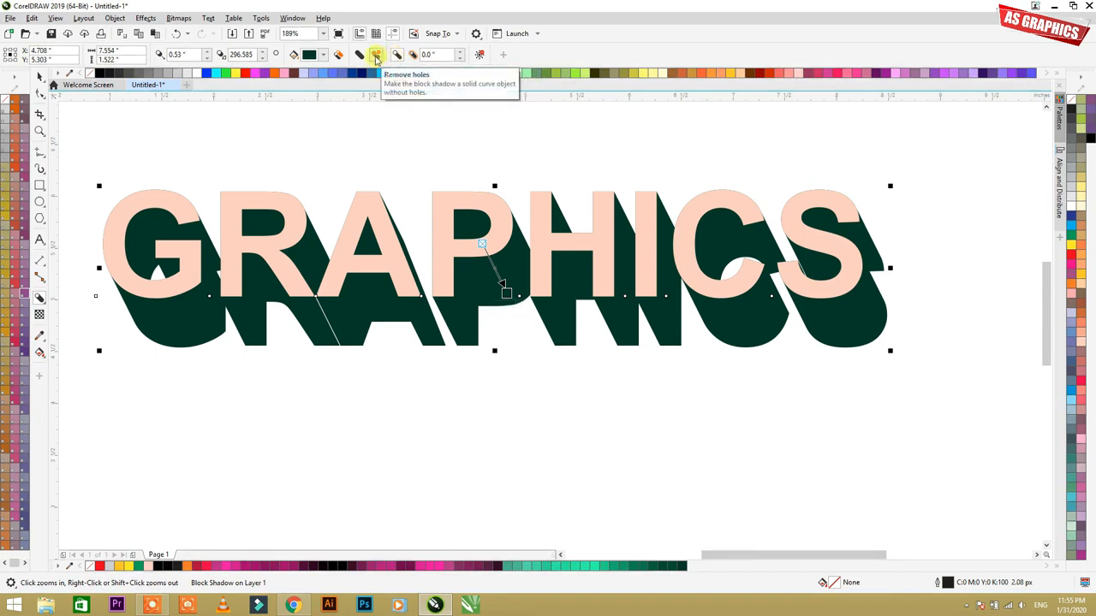
click(377, 59)
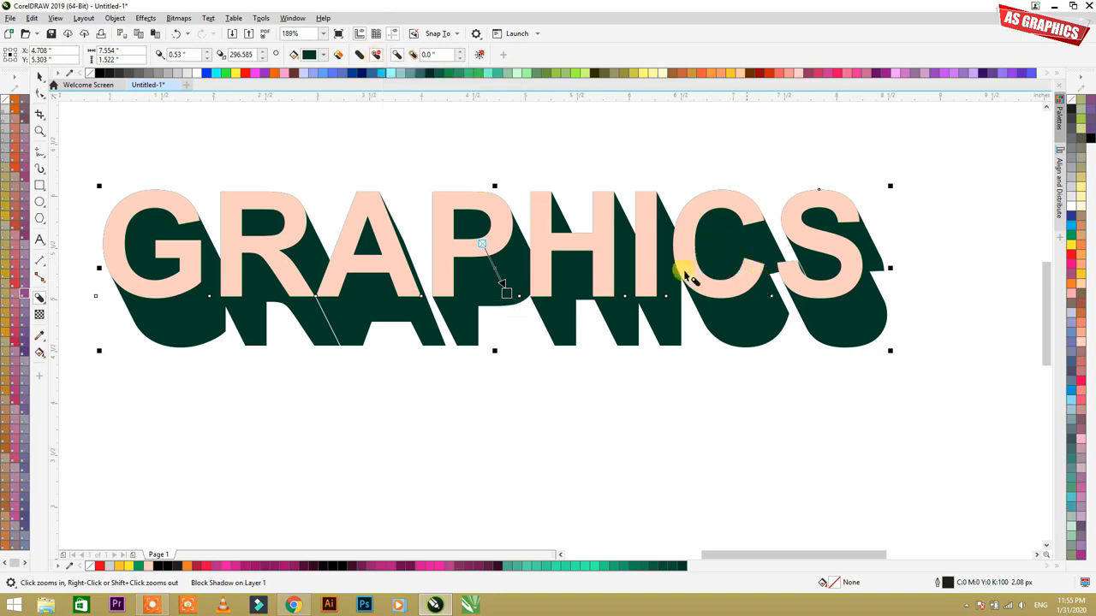
click(377, 58)
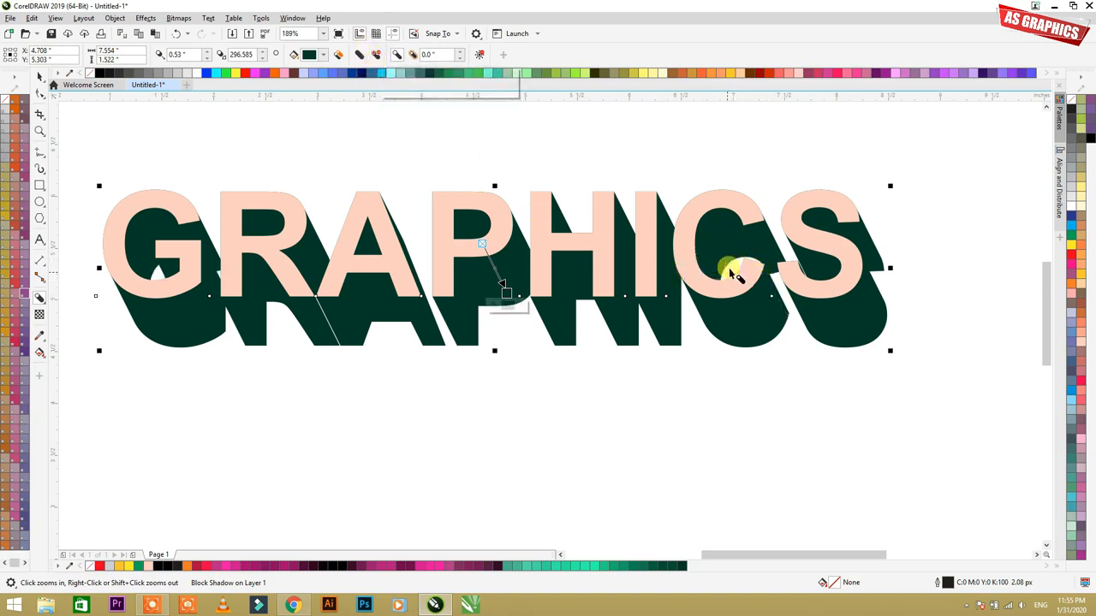
Step: Turn on Remove holes for the text's block shadow, comparing the gap inside the letter C with and without it
drag(619, 103, 940, 420)
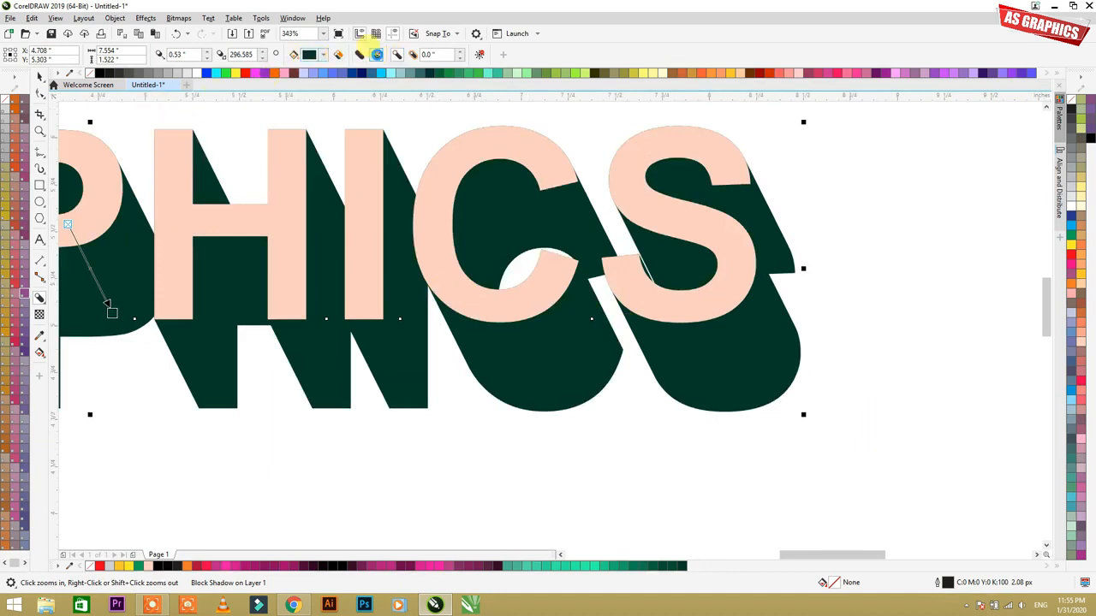
click(377, 55)
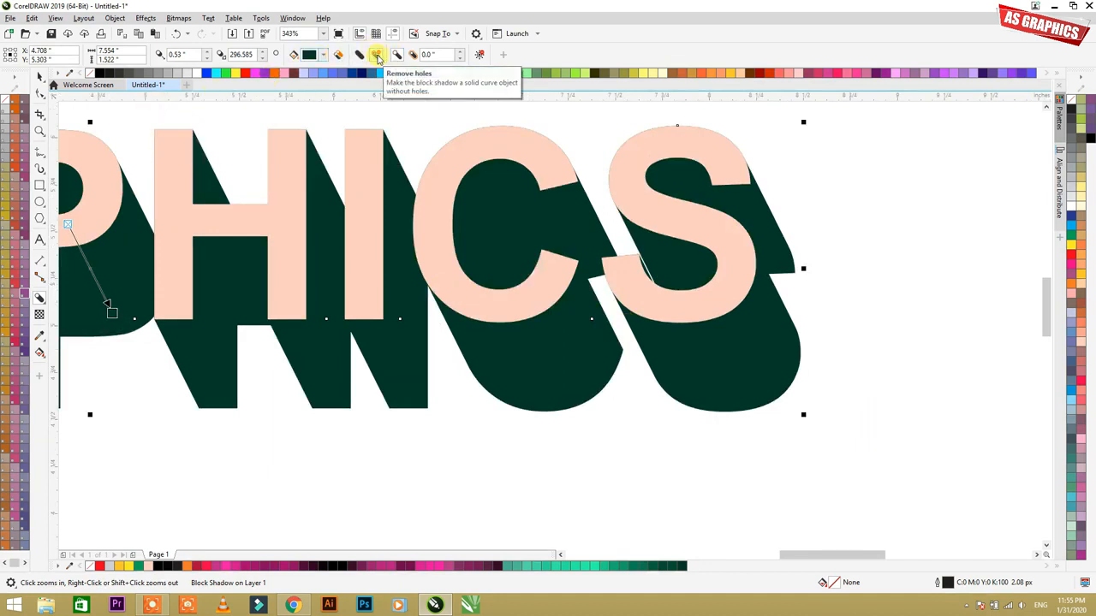
click(378, 58)
click(378, 58)
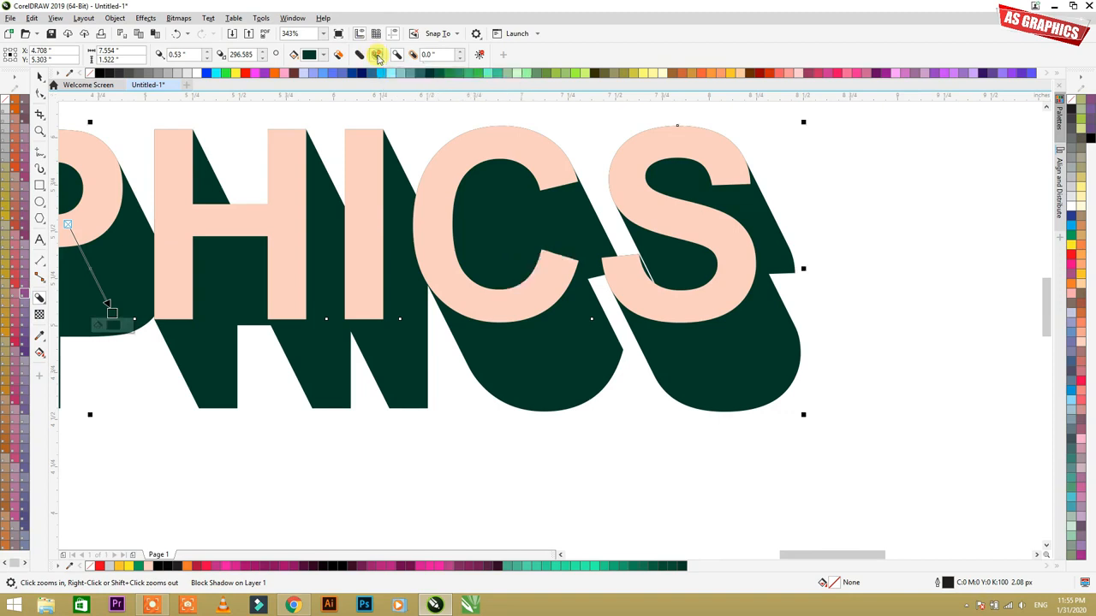
Step: Swing the text's block shadow to the upper left, about 1.75 inches deep at about 148 degrees
right_click(545, 227)
right_click(476, 274)
drag(452, 248, 306, 174)
Step: Redirect the text's block shadow to the lower right, about 0.75 inches deep at about 328 degrees
key(F2)
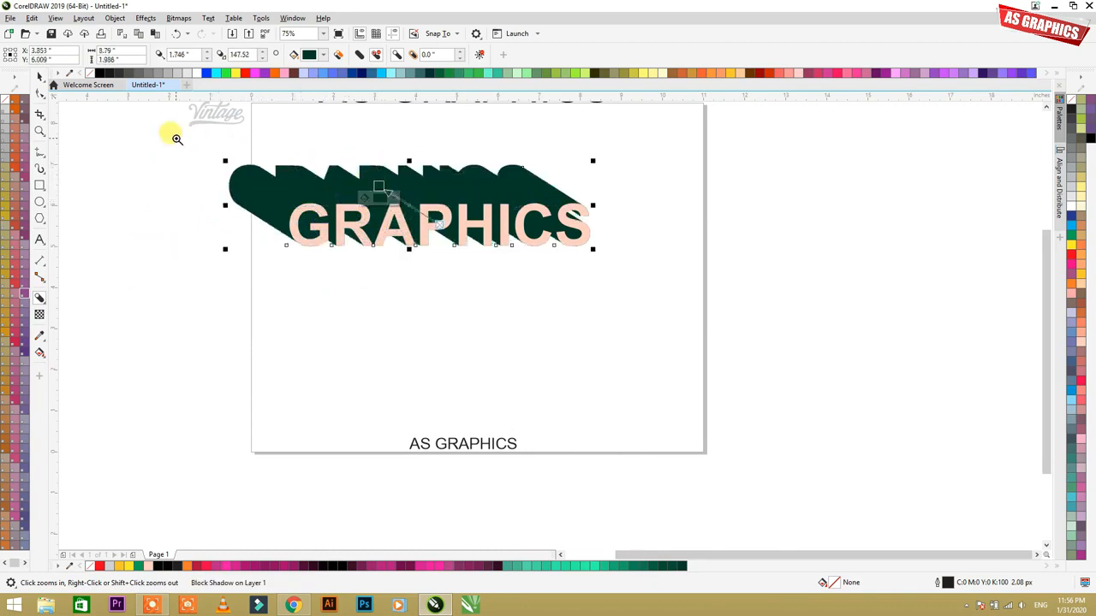
drag(176, 138, 663, 286)
drag(515, 263, 636, 387)
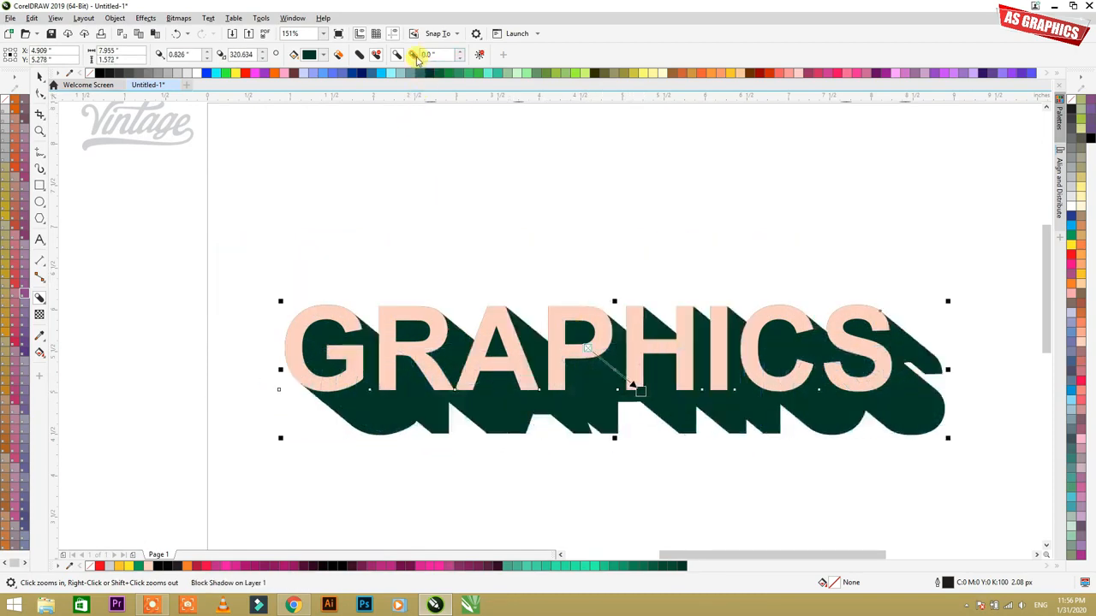
drag(500, 401, 622, 375)
drag(891, 398, 621, 367)
drag(899, 364, 634, 377)
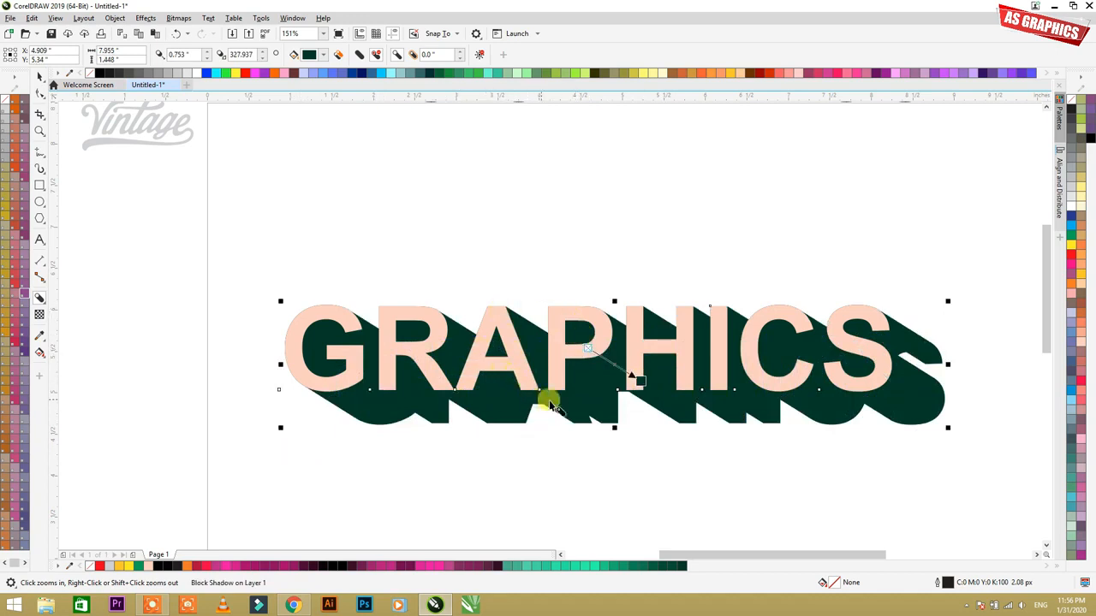
Step: Expand the text's block shadow outward by 0.1 inches
click(399, 56)
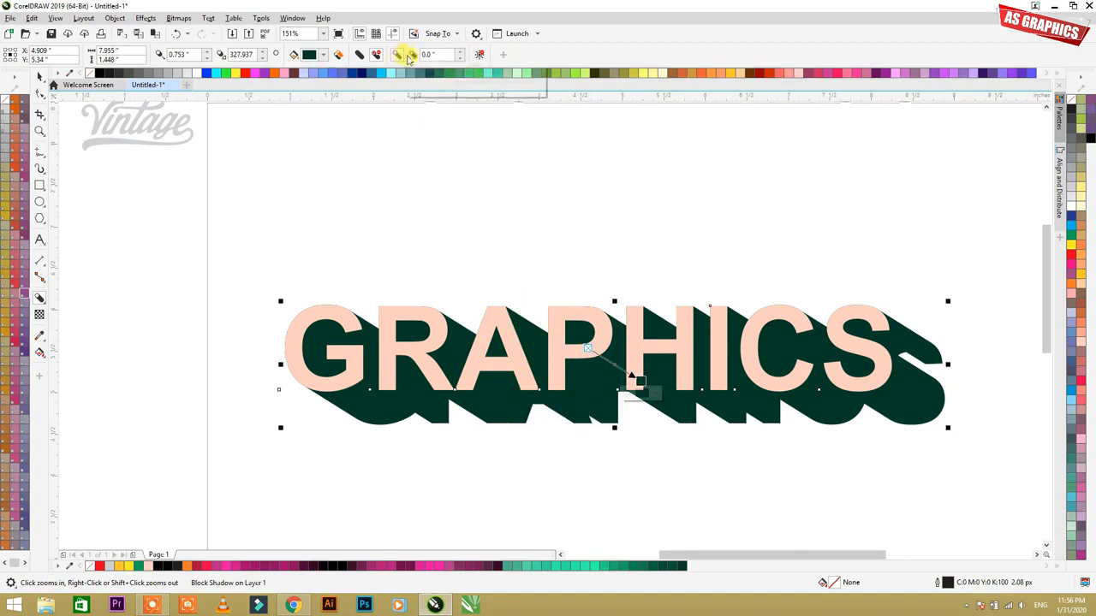
click(460, 52)
click(460, 52)
click(460, 52)
click(460, 52)
click(460, 53)
click(460, 52)
click(459, 53)
click(460, 52)
click(460, 53)
click(459, 52)
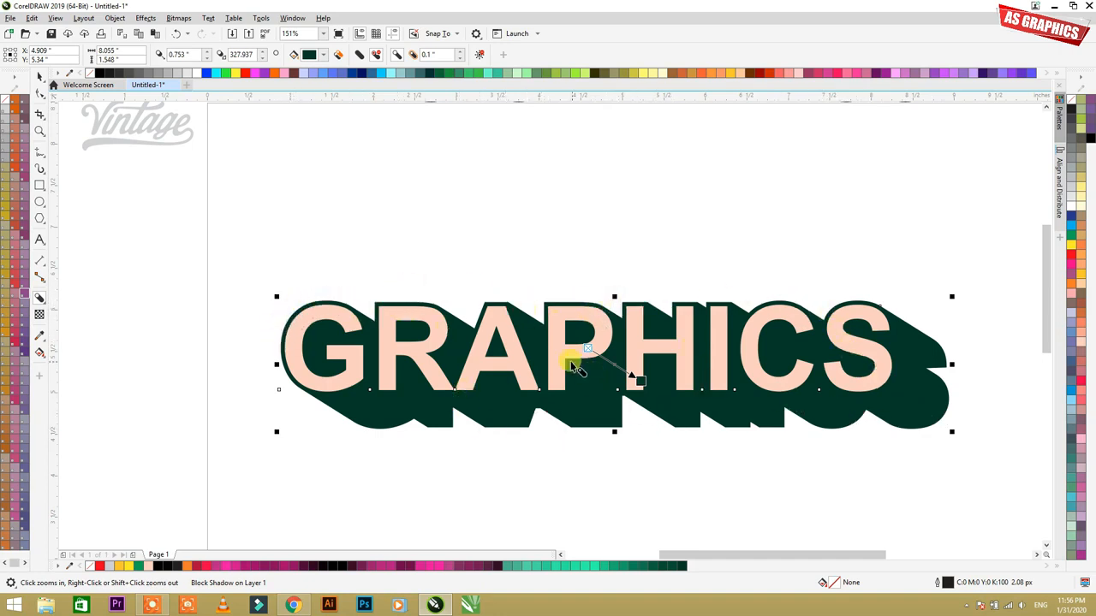
Step: Try larger and smaller expansions of the block shadow and settle on 0.08 inches
click(463, 52)
click(462, 52)
click(462, 52)
click(463, 52)
click(460, 53)
click(460, 53)
click(461, 53)
click(461, 58)
click(461, 59)
click(460, 58)
click(461, 59)
click(461, 59)
click(461, 58)
click(461, 58)
click(460, 58)
click(460, 58)
click(461, 59)
click(461, 58)
click(461, 58)
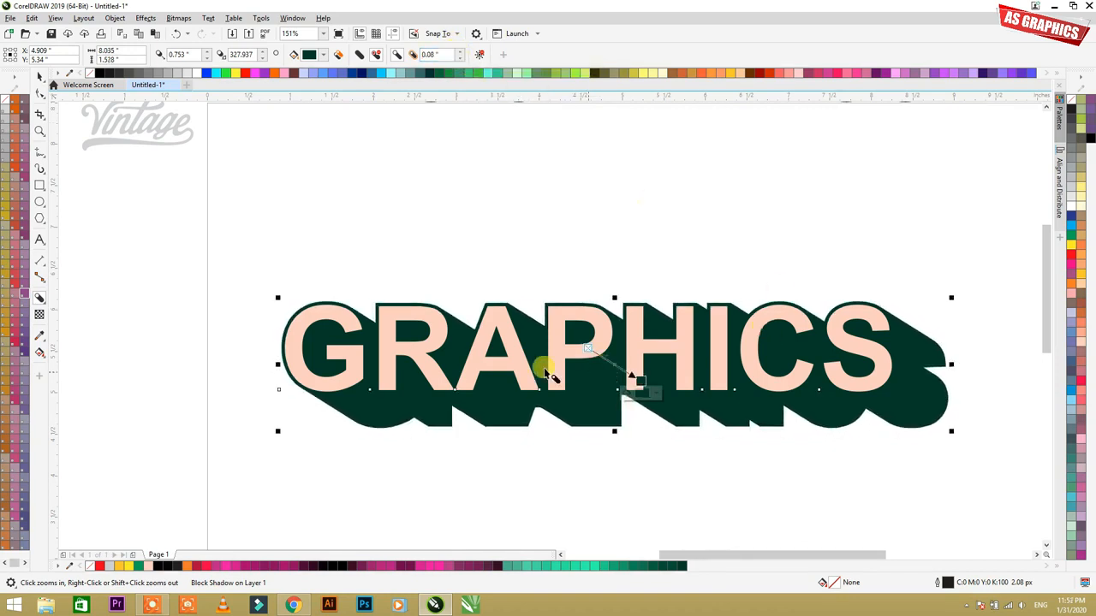
Step: Change the color of the GRAPHICS text's block shadow to black
key(space)
click(399, 286)
click(590, 417)
key(space)
click(638, 382)
drag(674, 476, 716, 536)
click(453, 462)
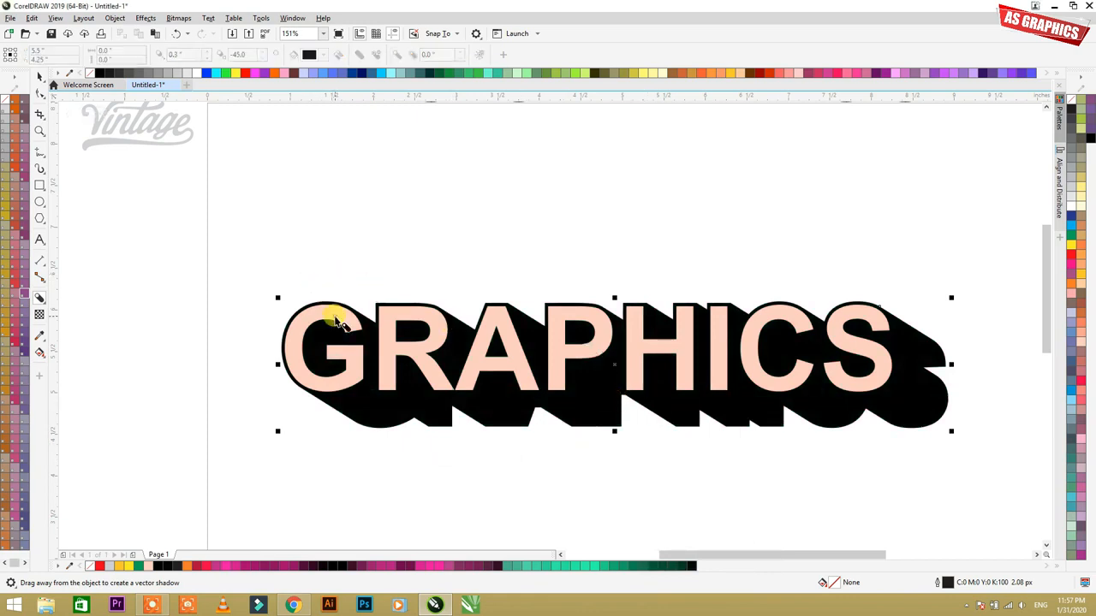
Step: Move the GRAPHICS text with its block shadow to the page's upper right, centered at about X 6.35, Y 7.18 inches
key(z)
scroll(335, 286, down, 2)
drag(269, 255, 705, 411)
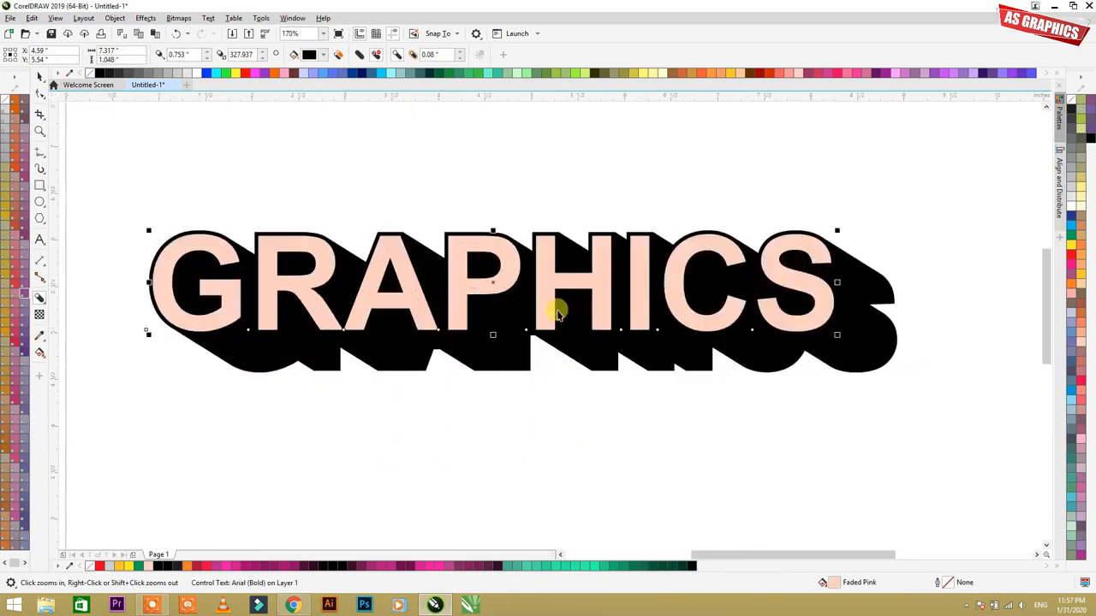
key(space)
scroll(518, 265, down, 1)
drag(500, 272, 572, 206)
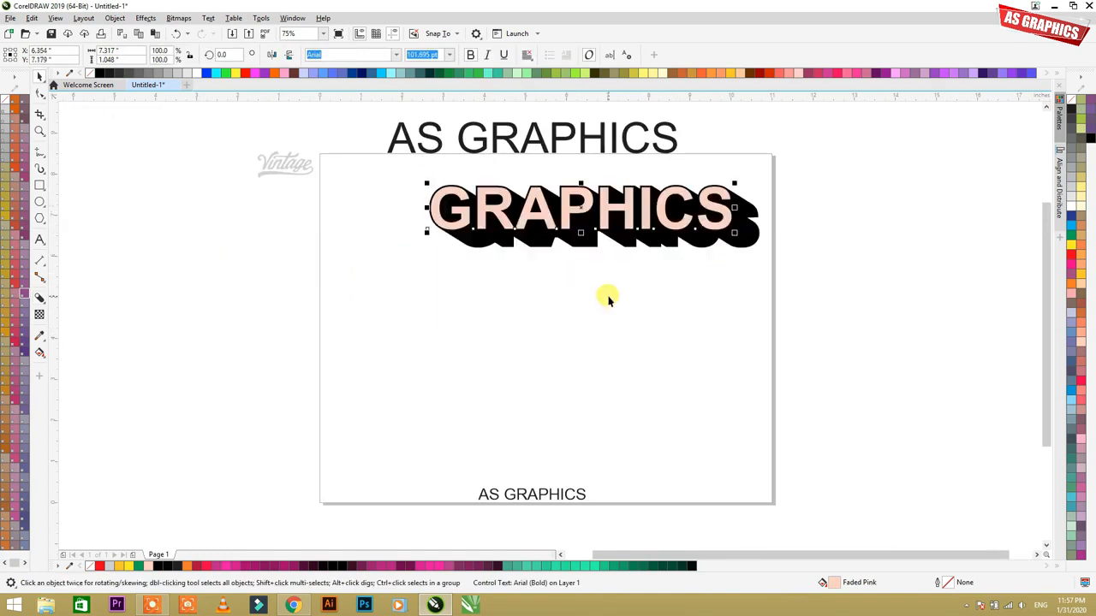
Step: Draw a circle about 2.46 inches in diameter below the GRAPHICS text and fill it with magenta #9E1873
click(95, 255)
click(40, 206)
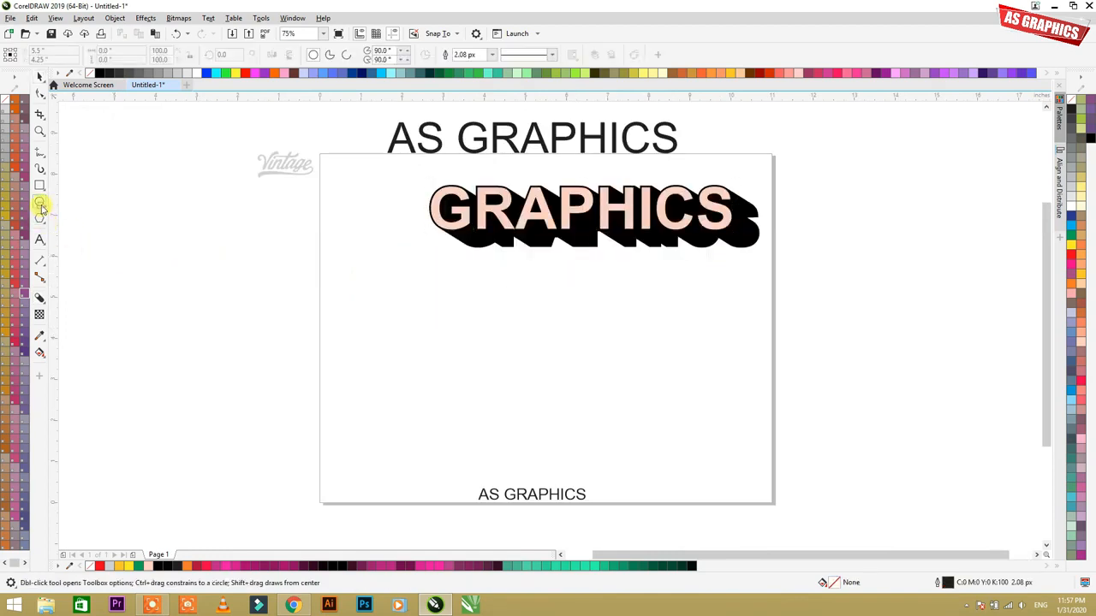
drag(433, 296, 532, 351)
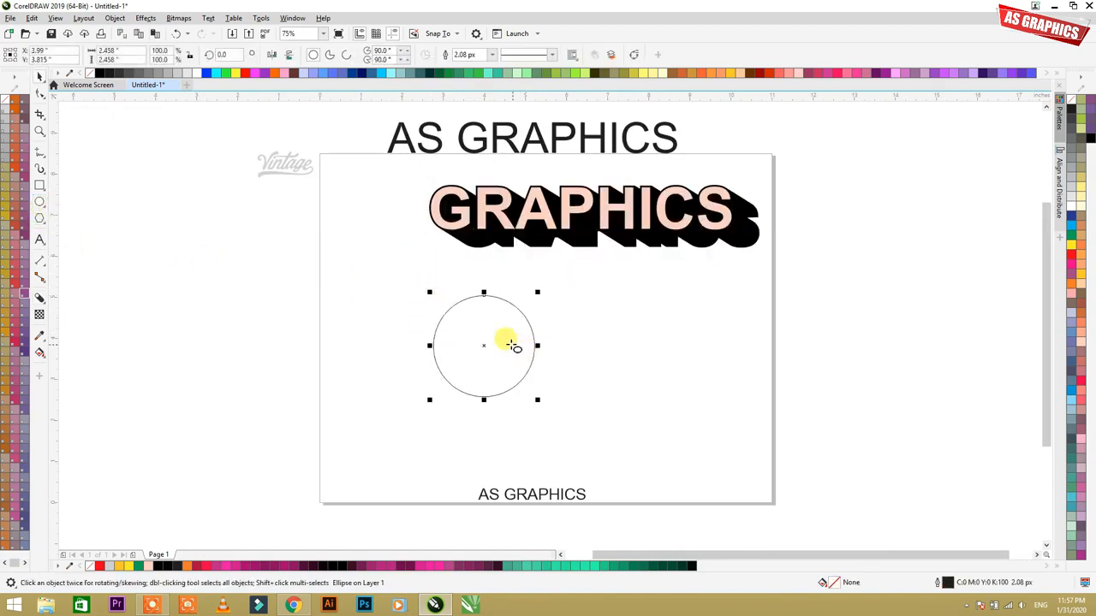
key(space)
click(343, 567)
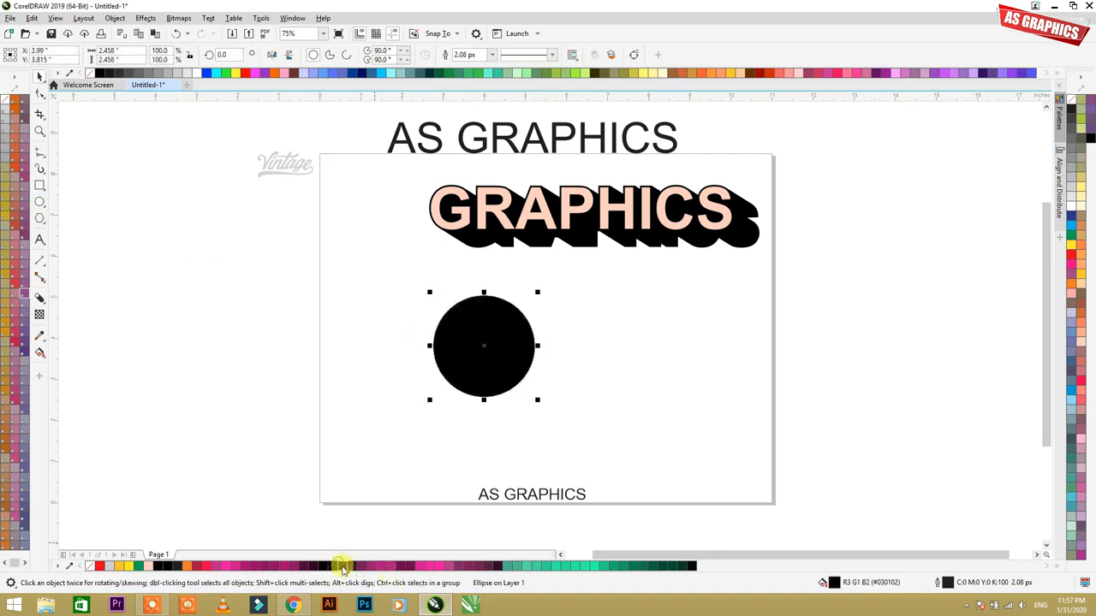
click(375, 567)
click(505, 358)
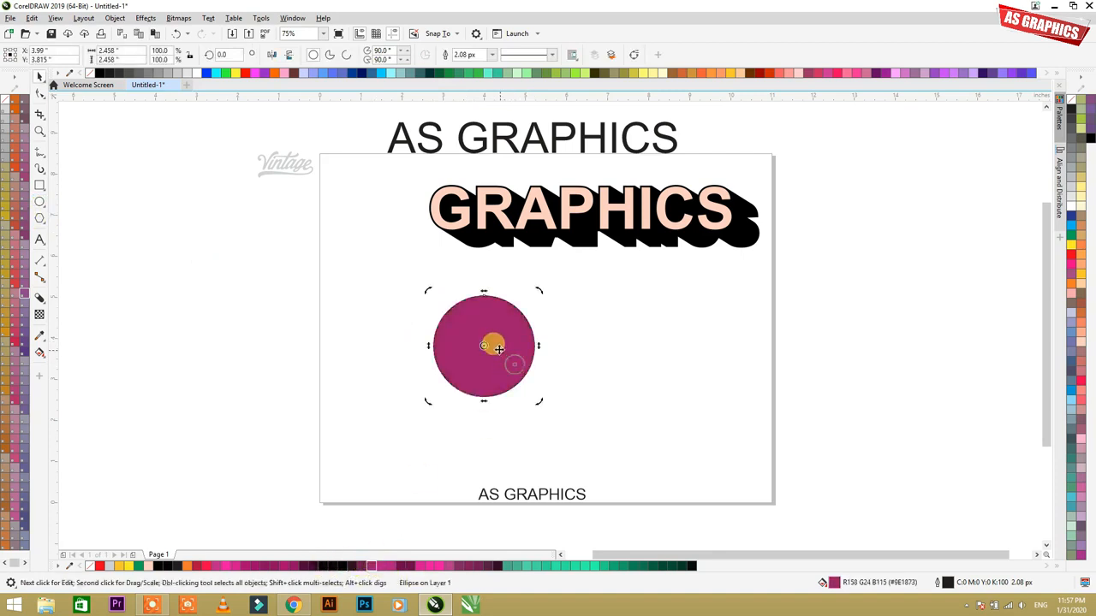
Step: Add a block shadow to the magenta circle, extending toward the upper left
click(39, 298)
drag(514, 349, 394, 276)
key(space)
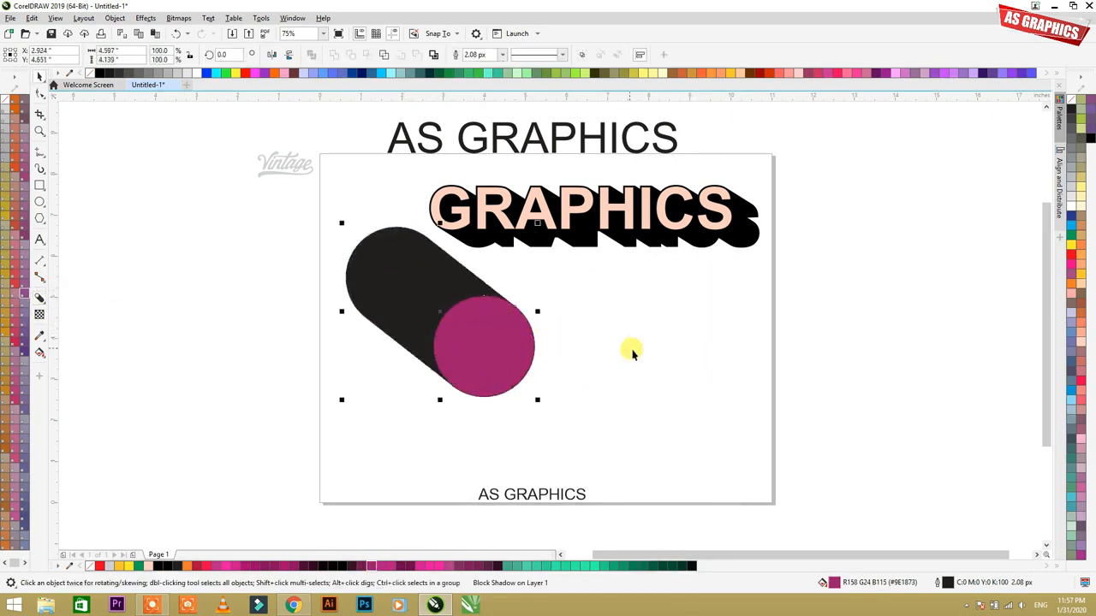
Step: Delete the magenta circle with its block shadow, and enlarge the Vintage logo on the page to about 3.68 by 1.74 inches
key(Delete)
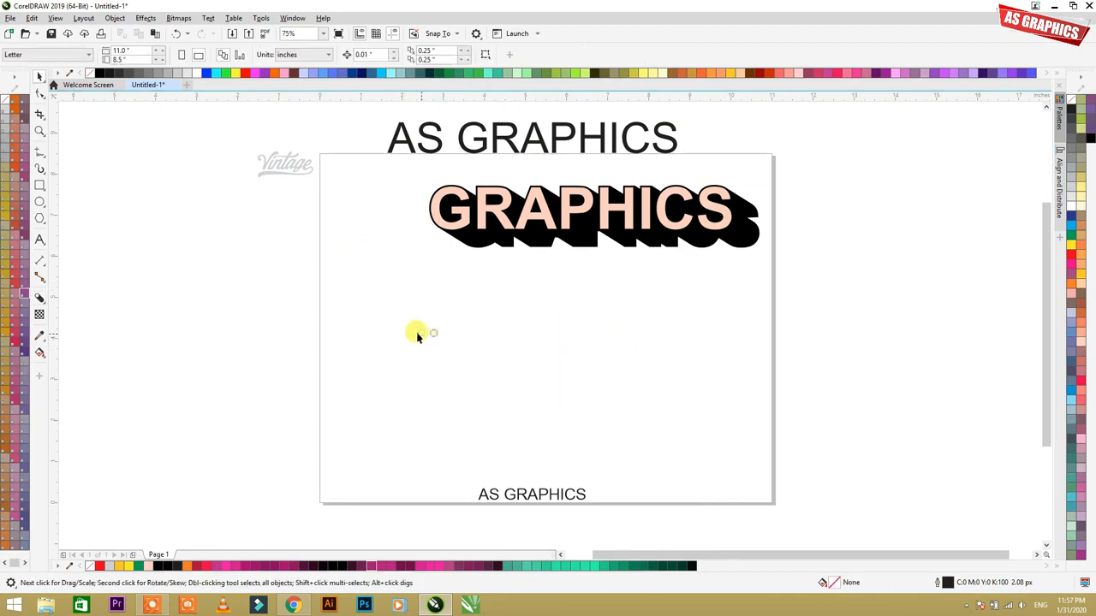
click(299, 169)
drag(317, 179, 521, 350)
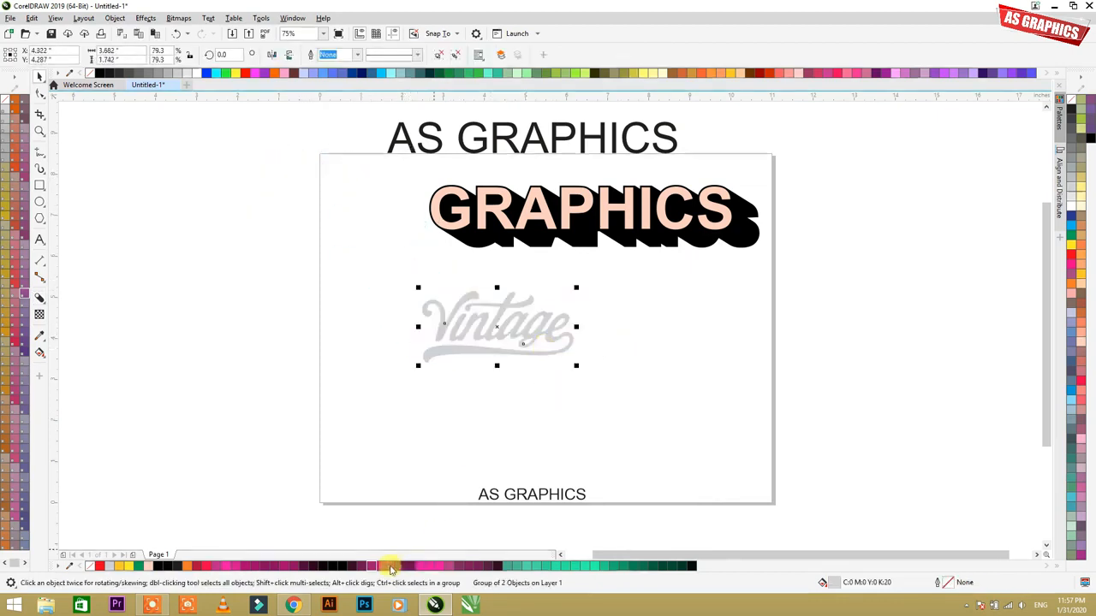
Step: Try a Faded Pink fill on the Vintage logo and replace it with green #1DEB9F
click(148, 572)
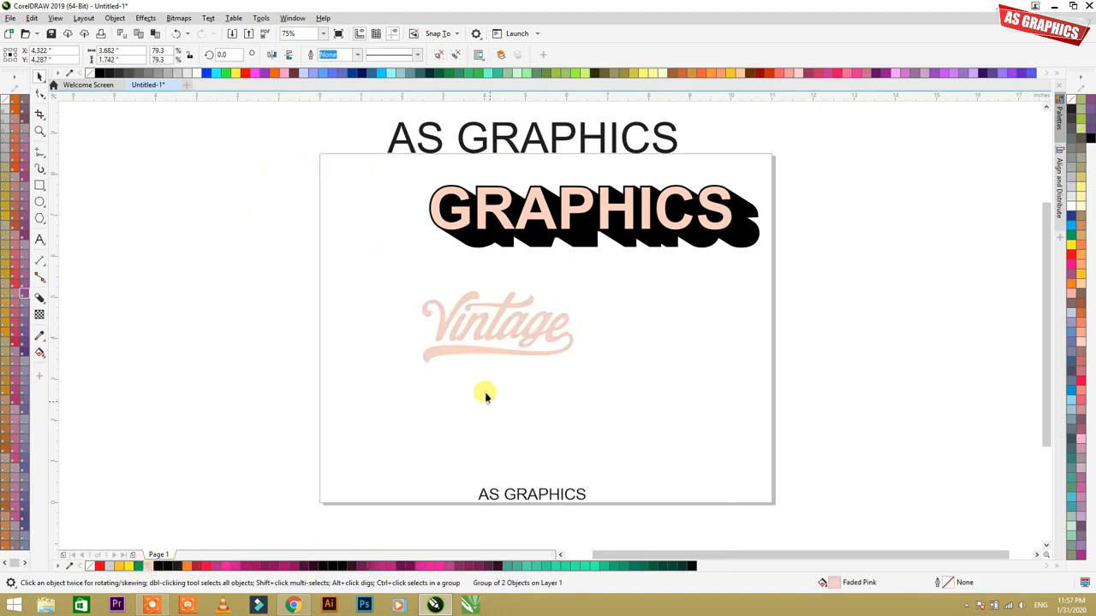
click(489, 403)
click(502, 322)
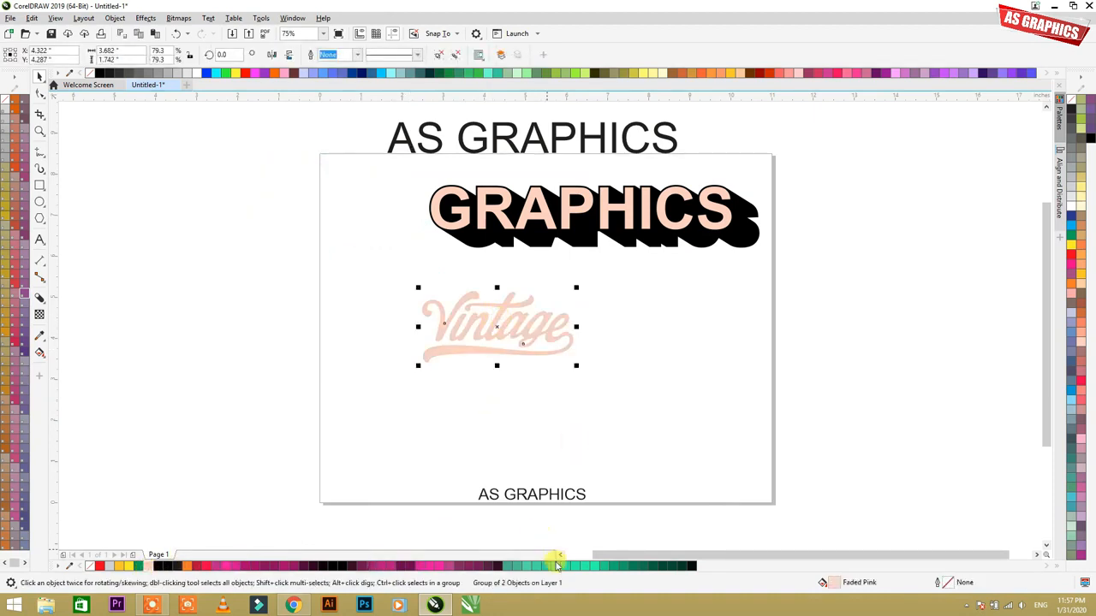
click(556, 566)
Step: Add a block shadow to the green Vintage logo and swing it toward the upper right
key(shift+F2)
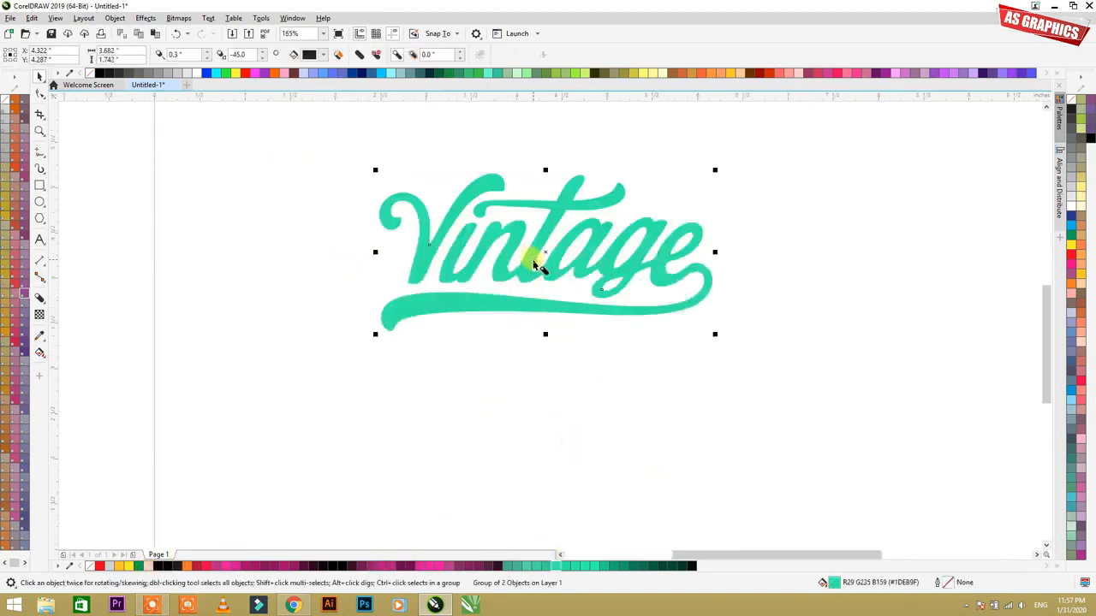
drag(546, 253, 570, 309)
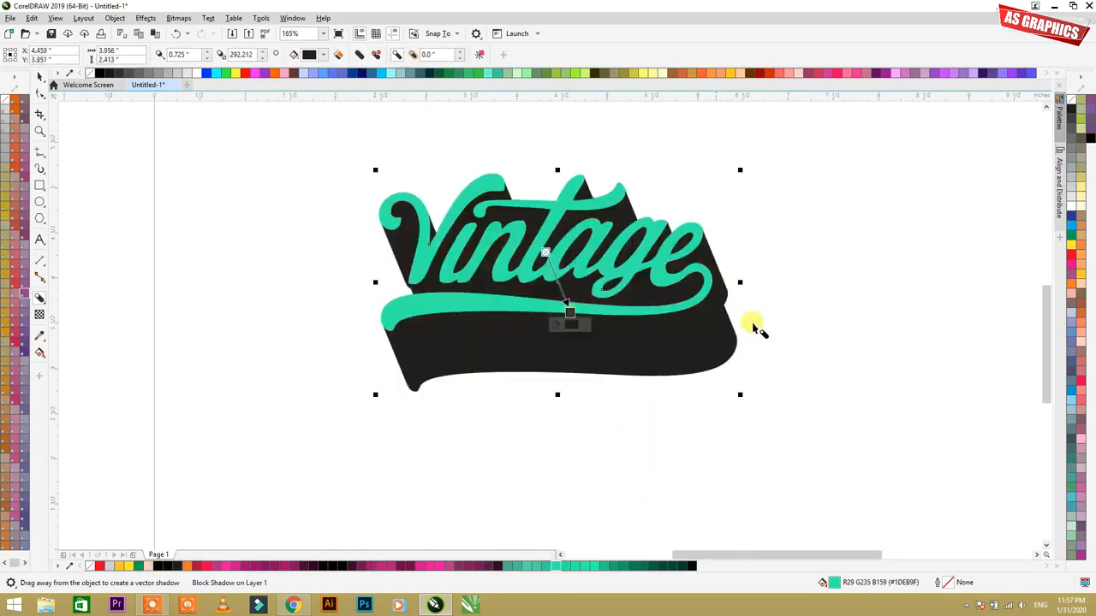
key(F3)
key(F2)
drag(324, 246, 714, 486)
click(555, 320)
drag(596, 319, 507, 250)
Step: Vary the Vintage logo's block shadow, first about 0.31 inches toward the upper right, and finally about 1.68 inches straight right
key(F3)
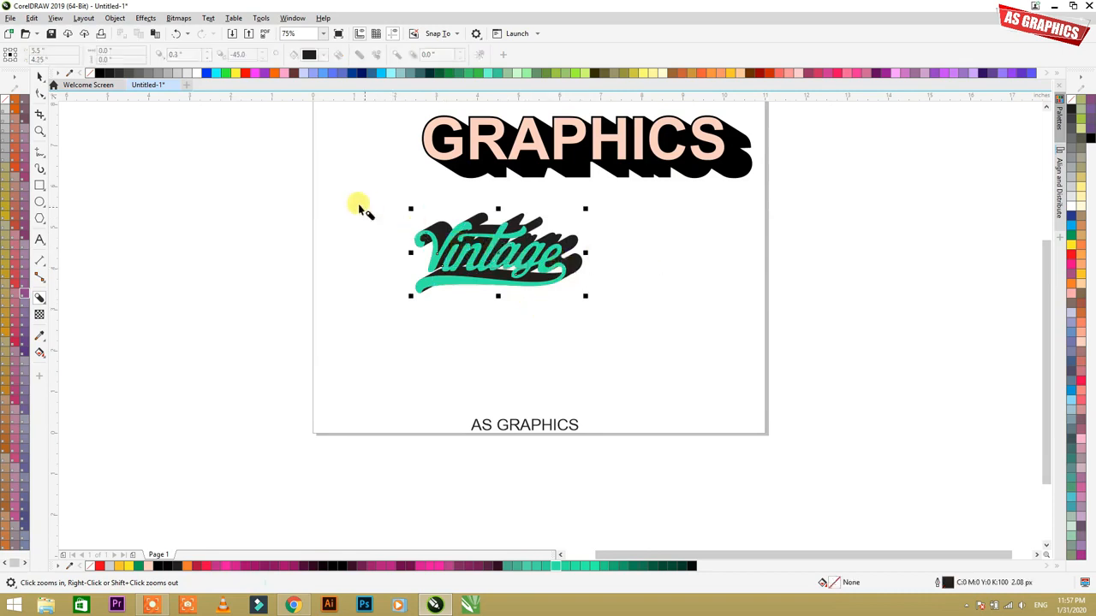
click(602, 306)
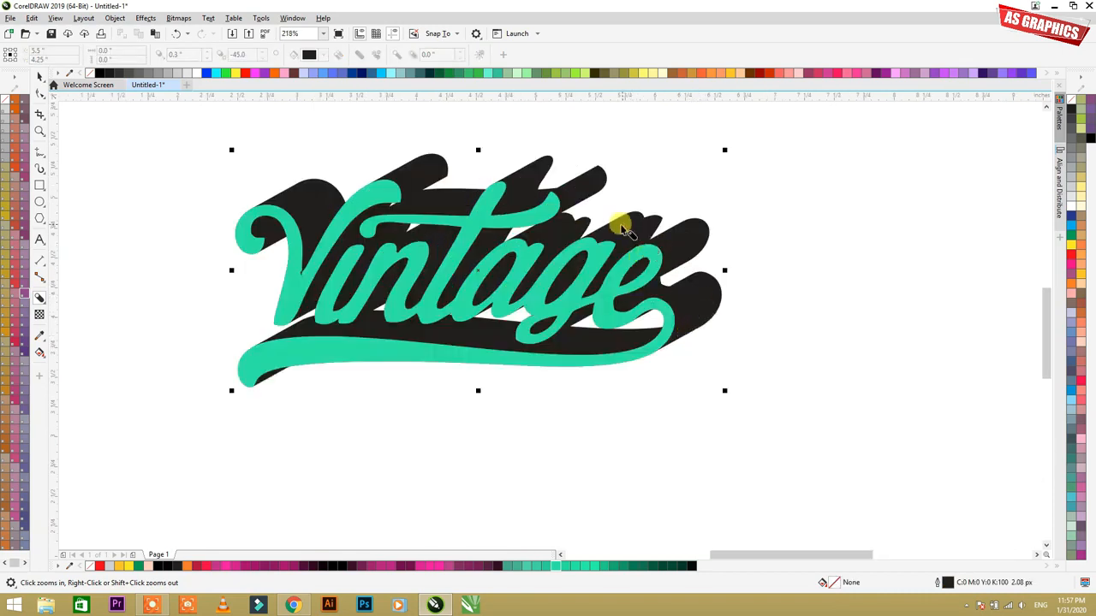
drag(613, 230, 487, 269)
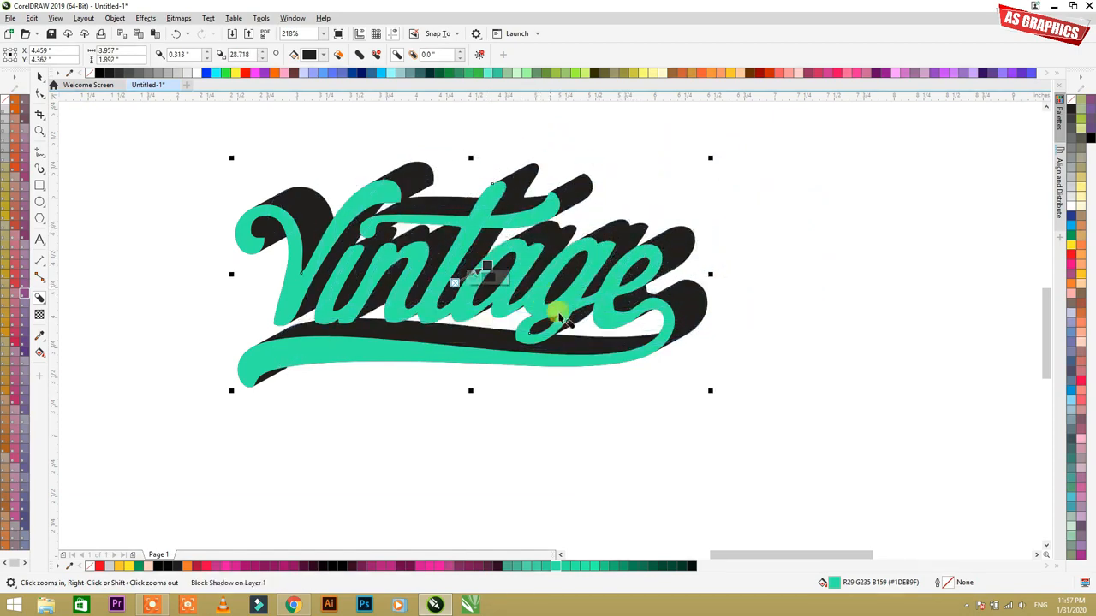
drag(561, 221, 654, 280)
scroll(437, 263, down, 3)
scroll(505, 188, down, 2)
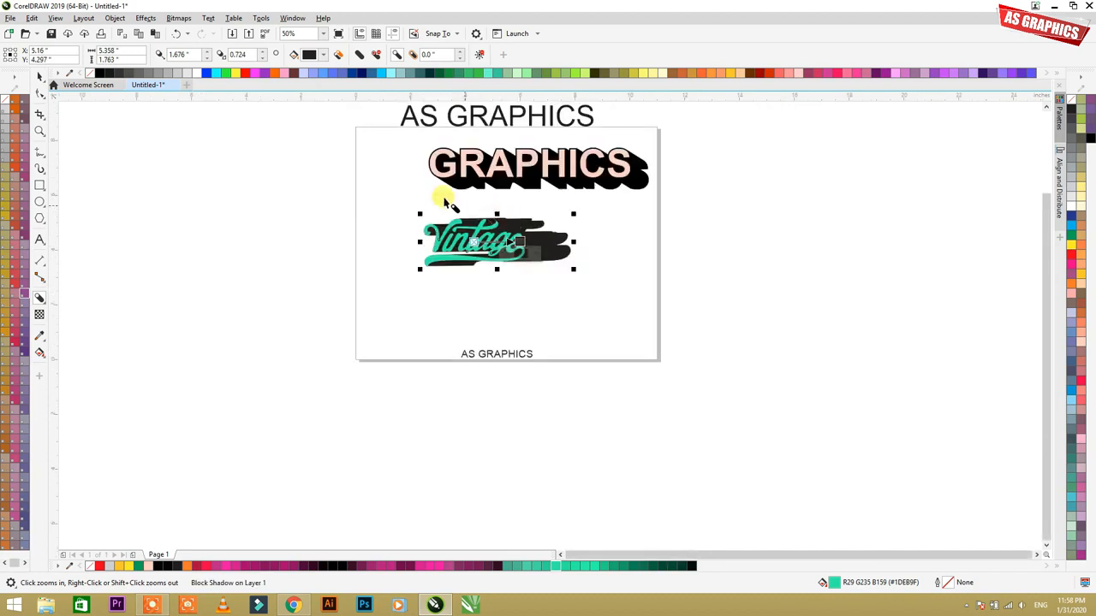
Step: Shorten the Vintage logo's block shadow to about 0.15 inches, pointing downward at about 287 degrees
scroll(463, 187, up, 2)
drag(648, 308, 488, 313)
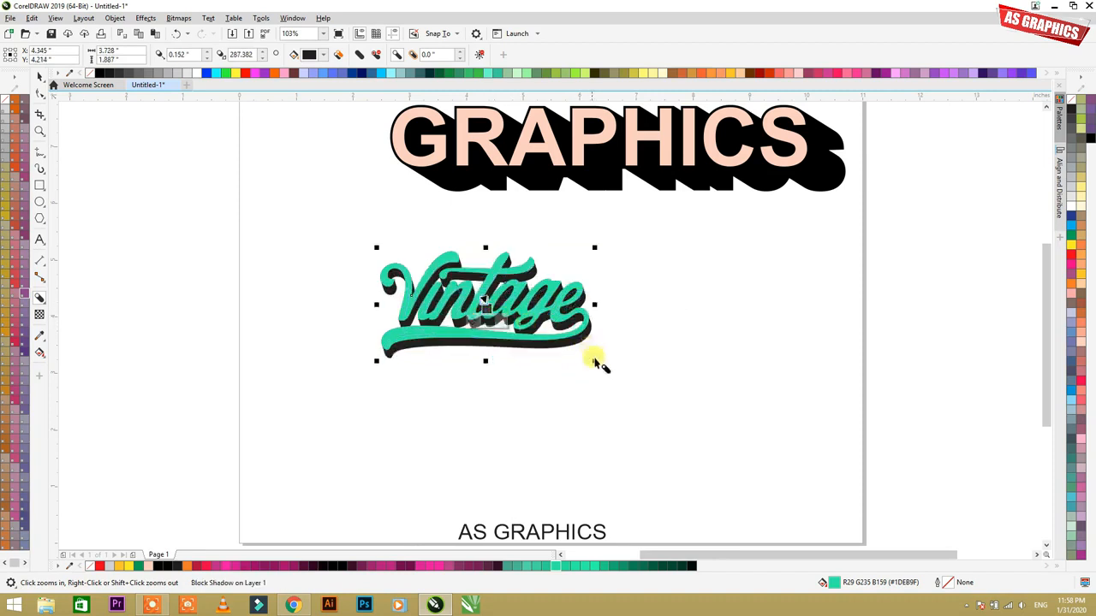
key(space)
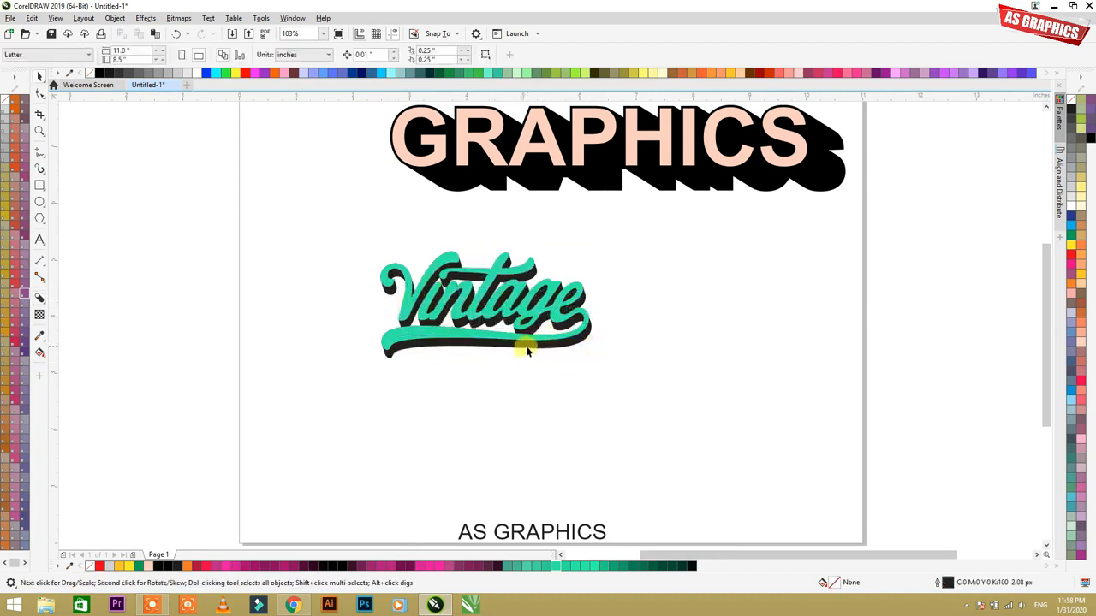
key(space)
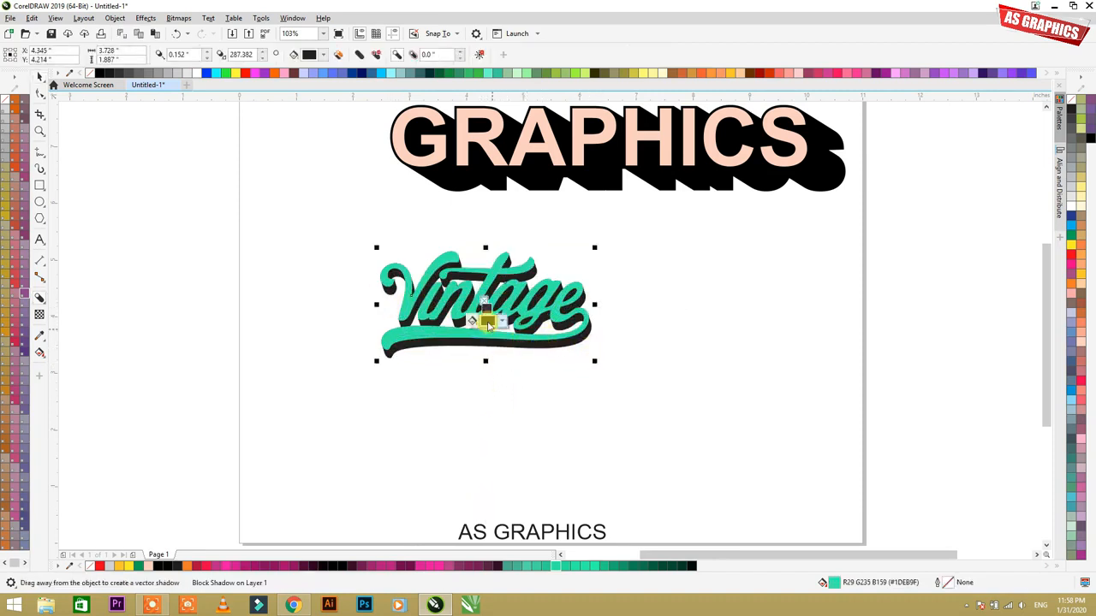
Step: Recolor the Vintage logo's block shadow dark green
click(486, 306)
drag(544, 454, 559, 436)
click(702, 358)
drag(486, 309, 670, 399)
key(ctrl+z)
key(space)
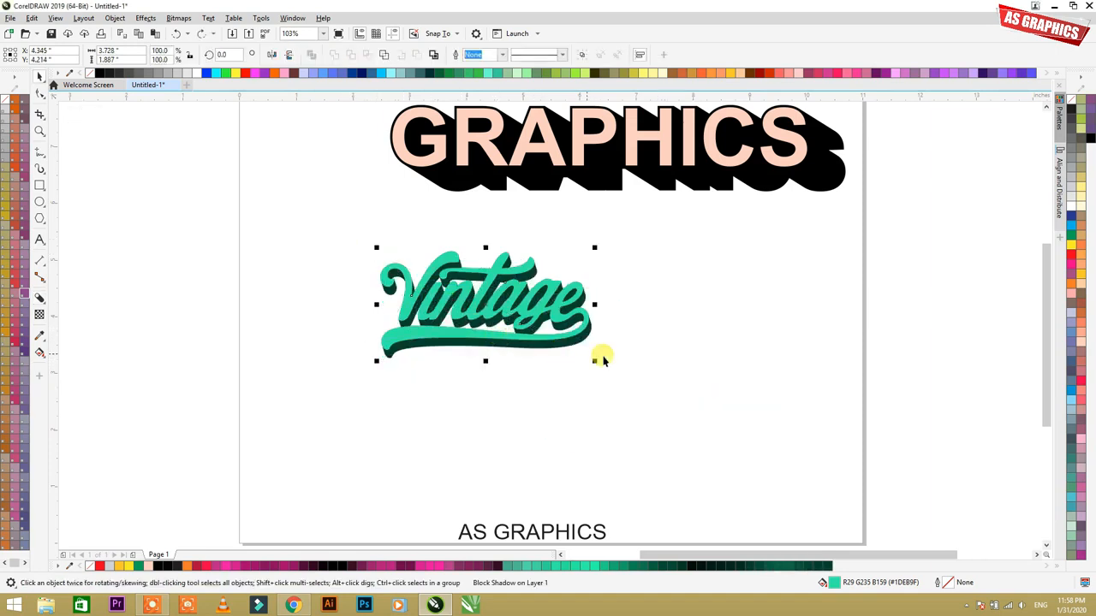
Step: Expand the Vintage logo's block shadow by 0.04 inches so it outlines the lettering
click(617, 355)
key(F2)
drag(365, 249, 539, 350)
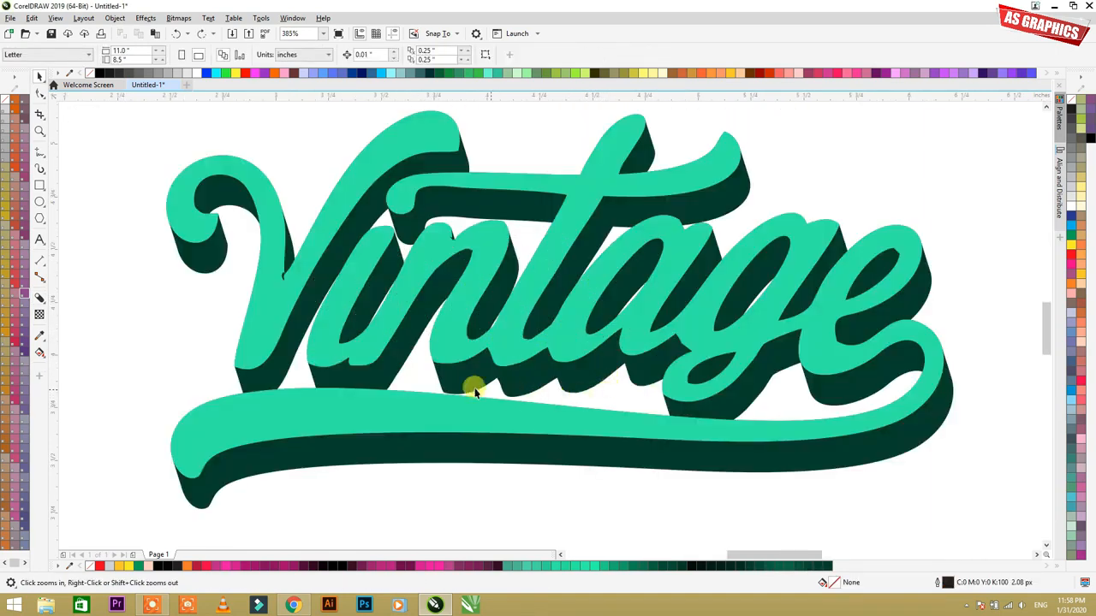
click(389, 317)
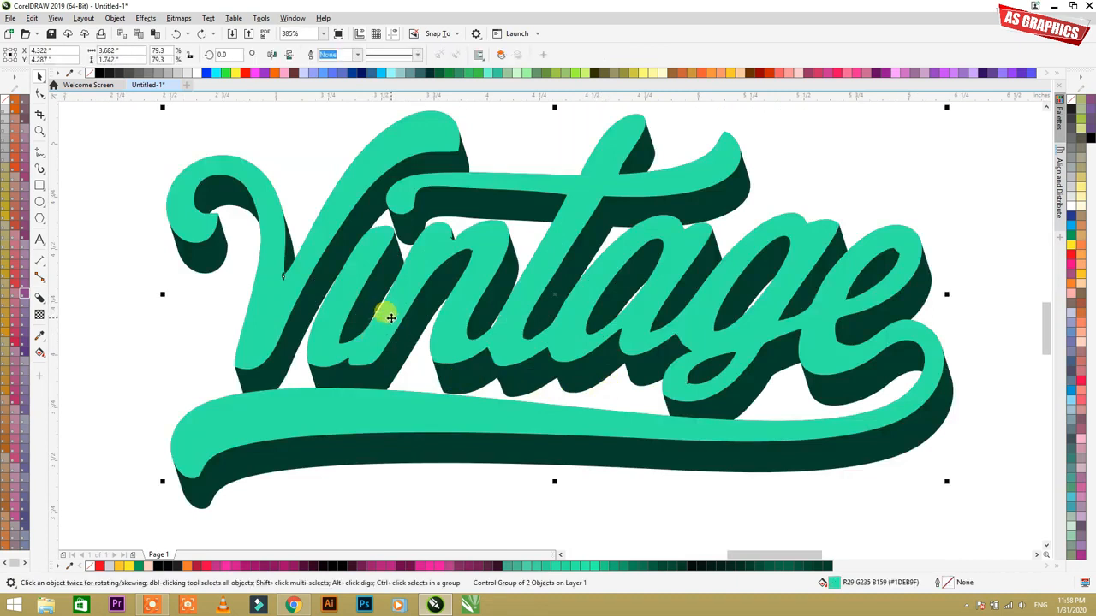
scroll(389, 320, down, 2)
double_click(429, 301)
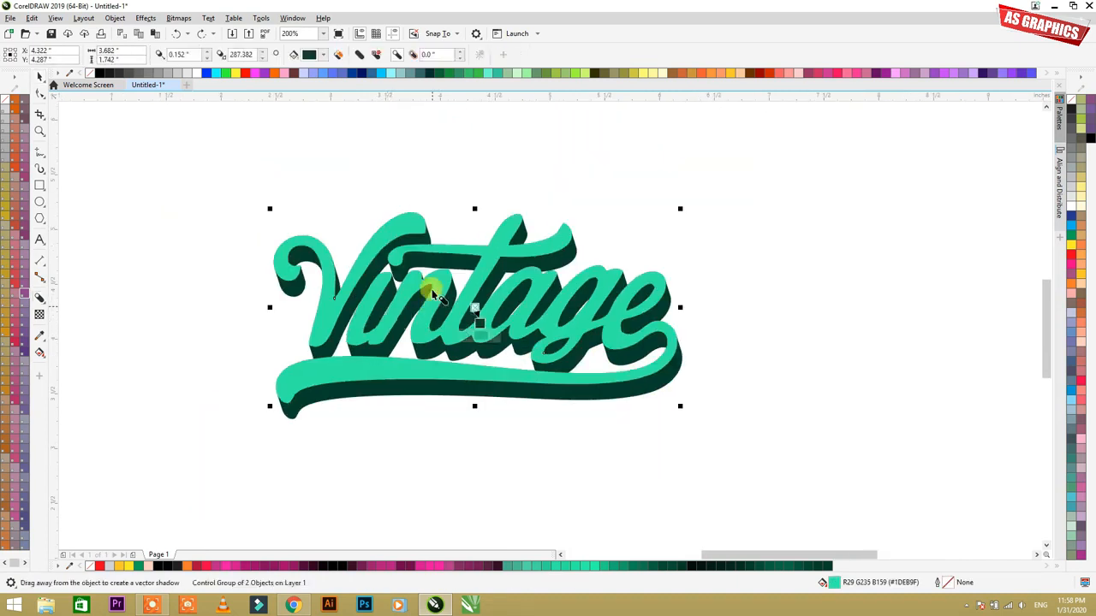
click(460, 53)
click(460, 53)
click(460, 54)
click(459, 53)
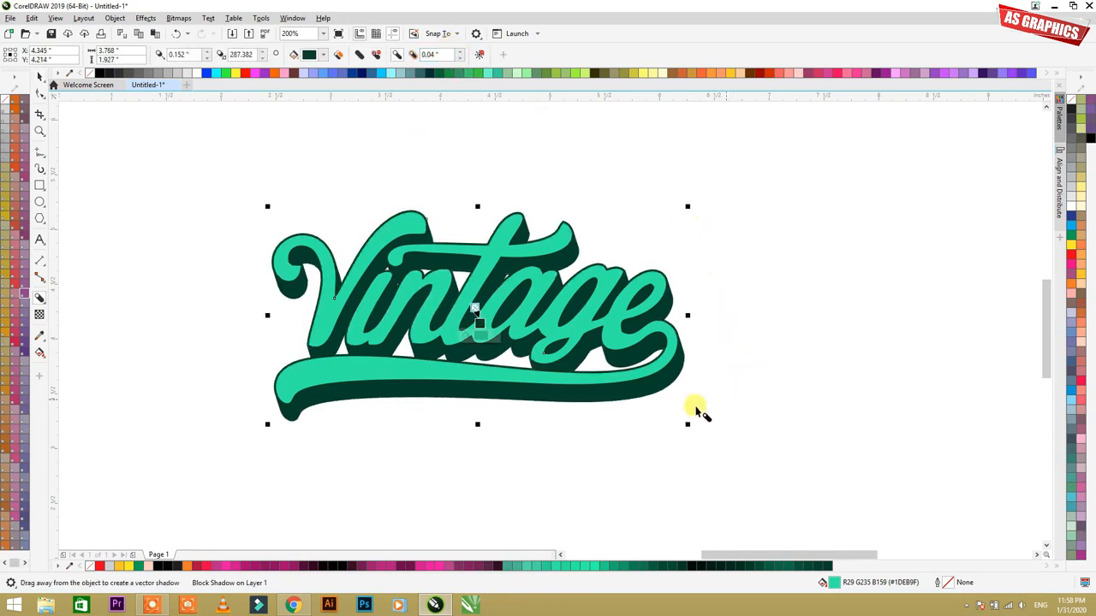
Step: Redirect the Vintage logo's block shadow toward the lower right, about 0.19 inches deep at about 319 degrees
drag(641, 396, 492, 322)
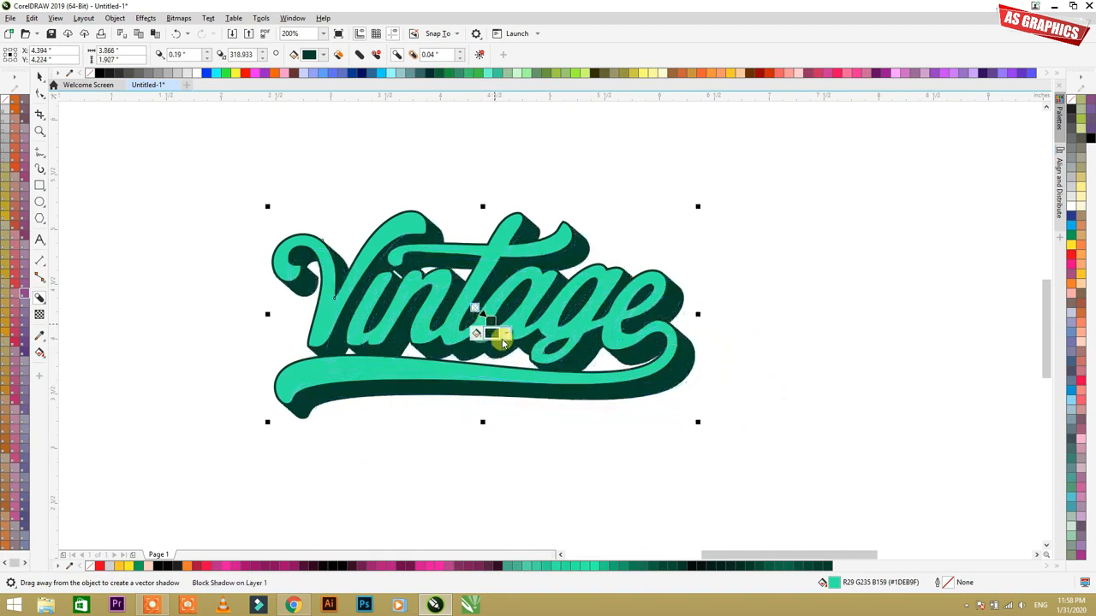
click(629, 409)
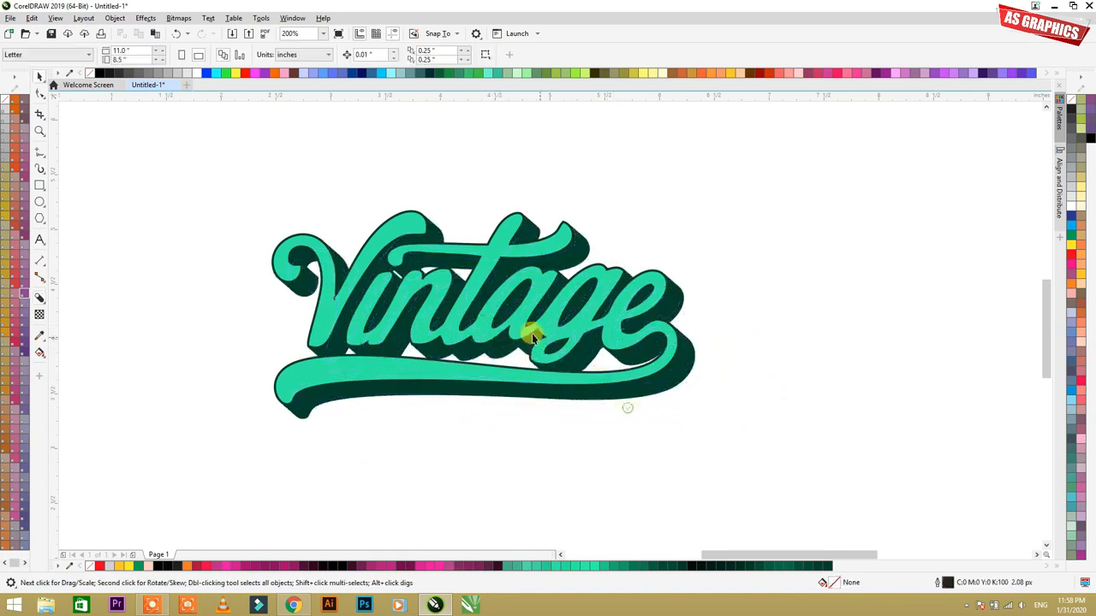
Step: Move the Vintage logo with its block shadow to the page's right edge, below the GRAPHICS text
scroll(527, 331, down, 2)
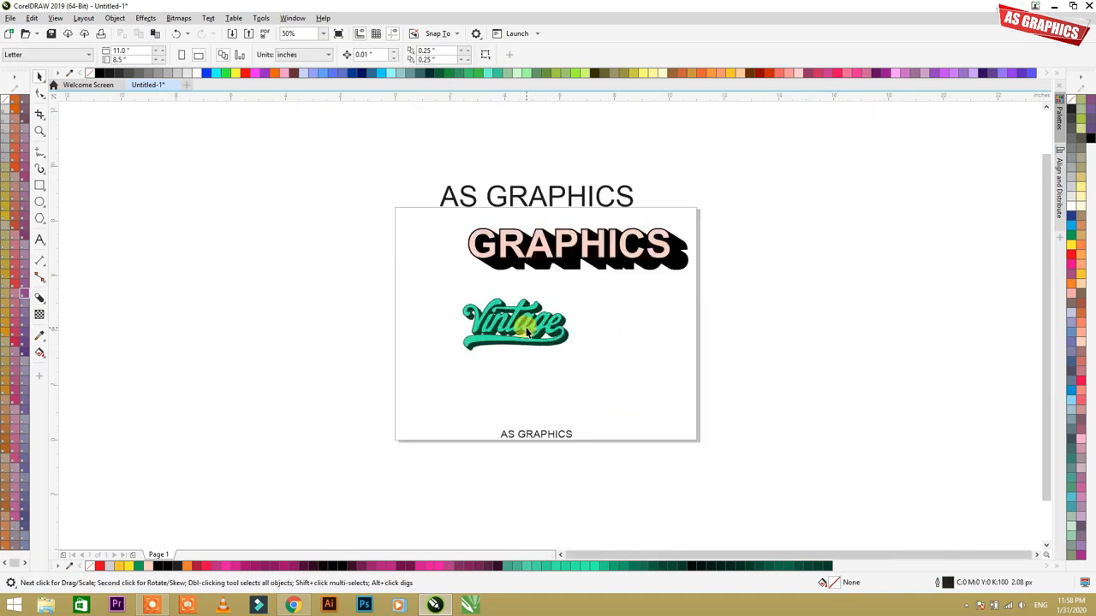
key(z)
drag(461, 278, 772, 435)
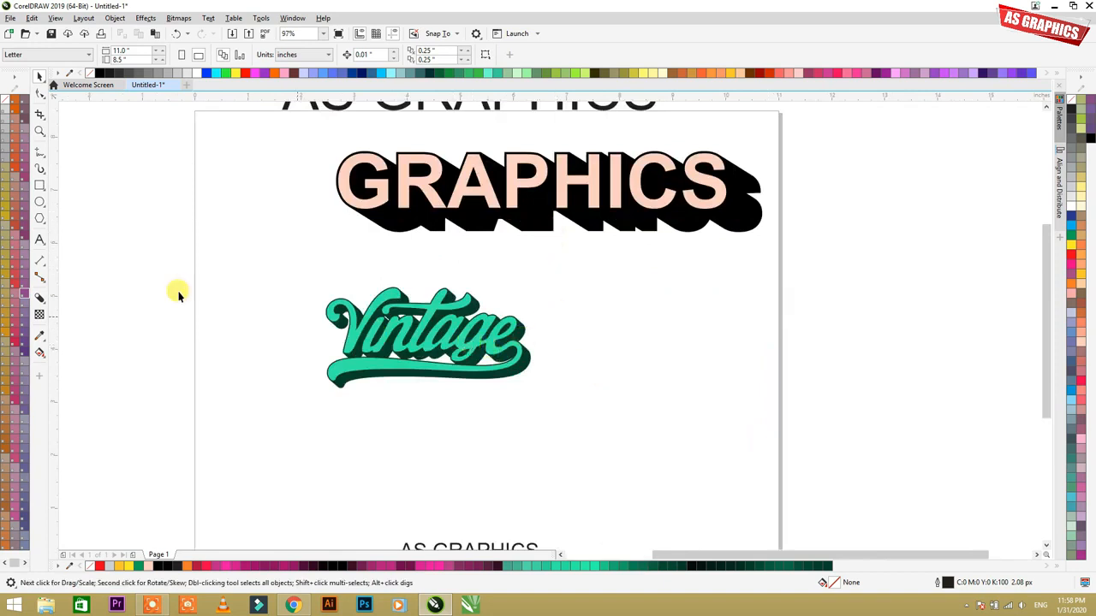
drag(232, 257, 594, 423)
drag(453, 306, 720, 299)
click(402, 307)
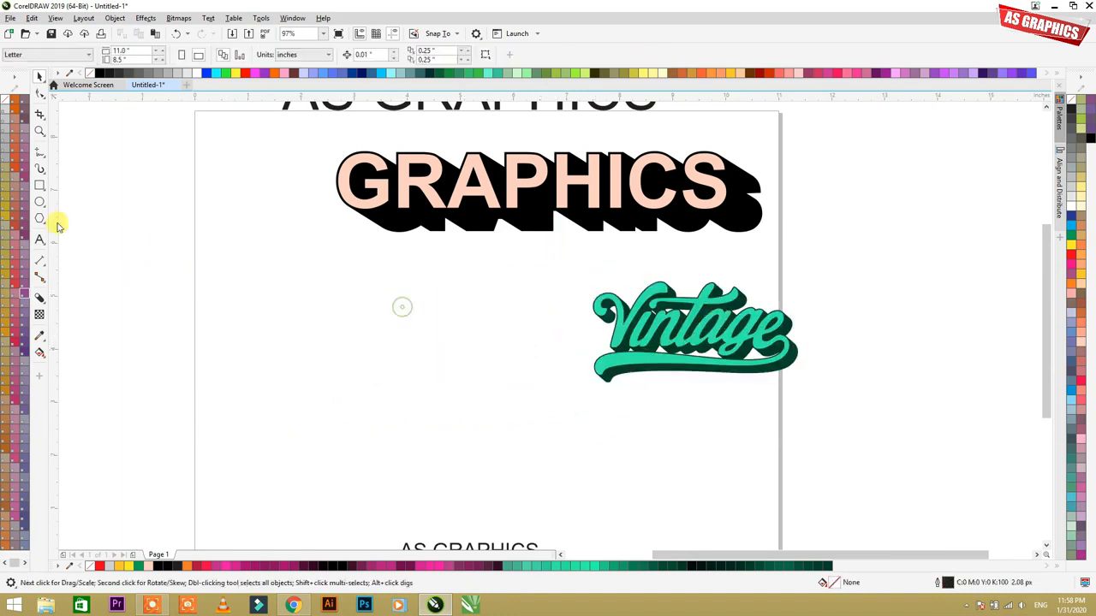
Step: Draw a wavy artistic media stroke 0.5 inches thick below the GRAPHICS text and color it magenta #D61398
click(40, 171)
mouse_move(268, 318)
mouse_down()
mouse_move(438, 334)
mouse_move(487, 385)
mouse_up()
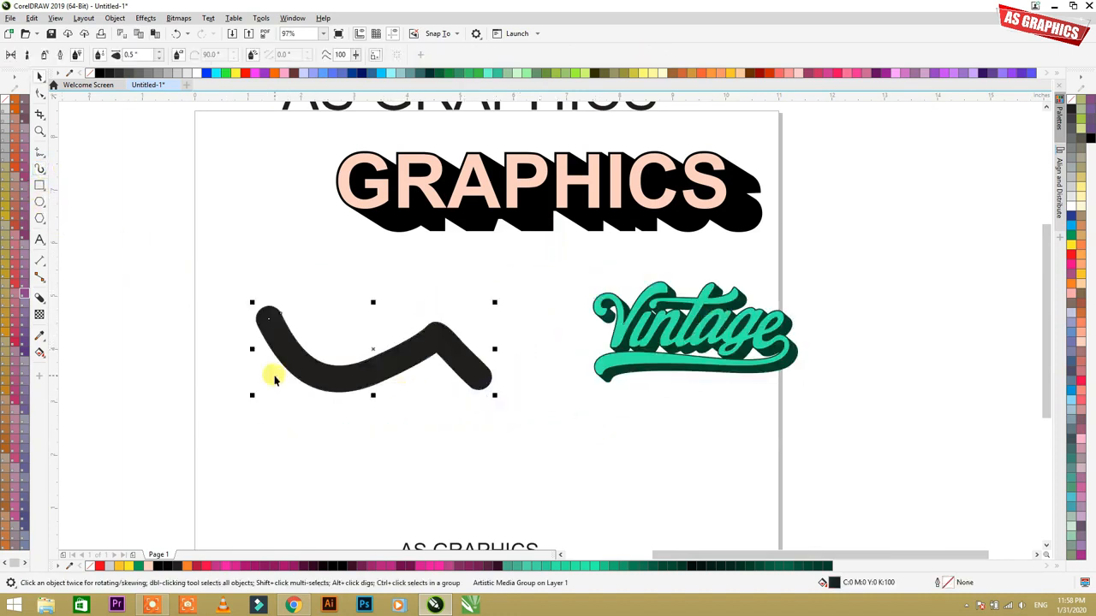
drag(366, 364, 371, 342)
click(423, 566)
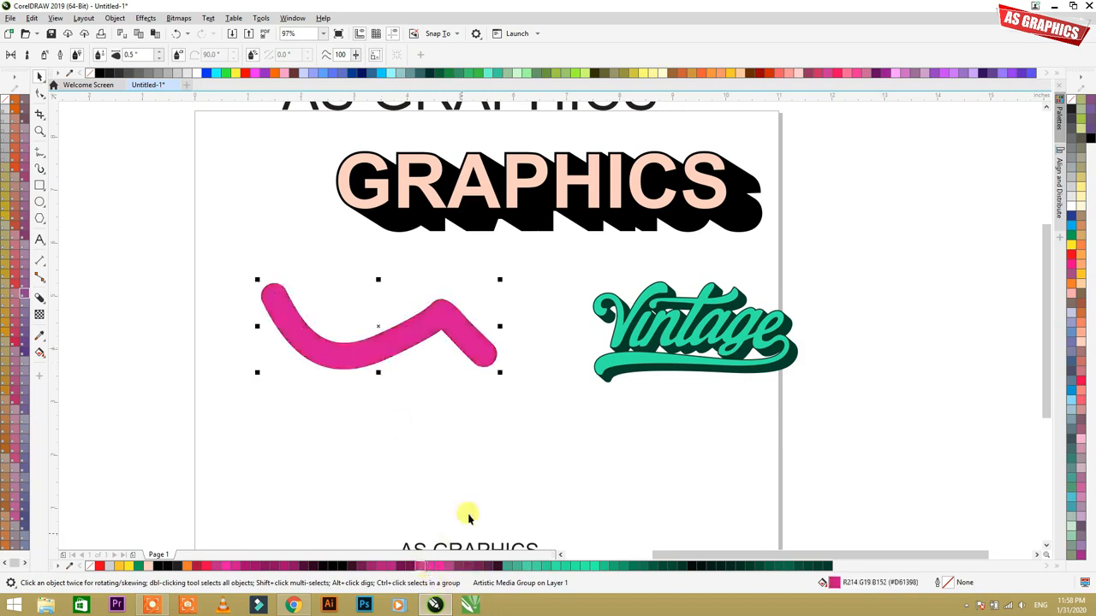
Step: Try to add a block shadow to the magenta artistic media stroke
click(39, 299)
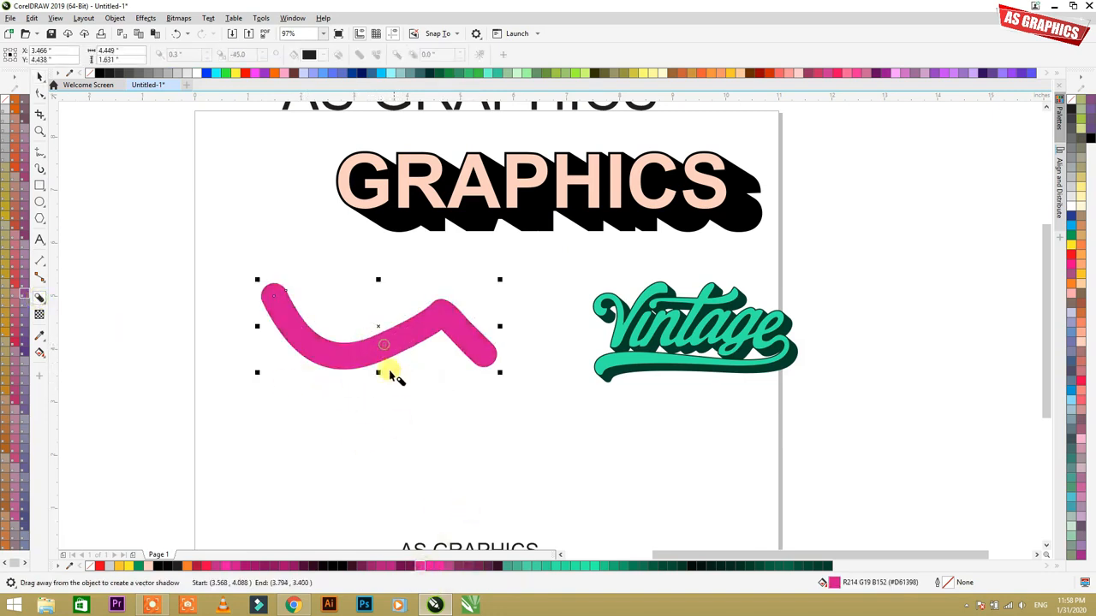
key(space)
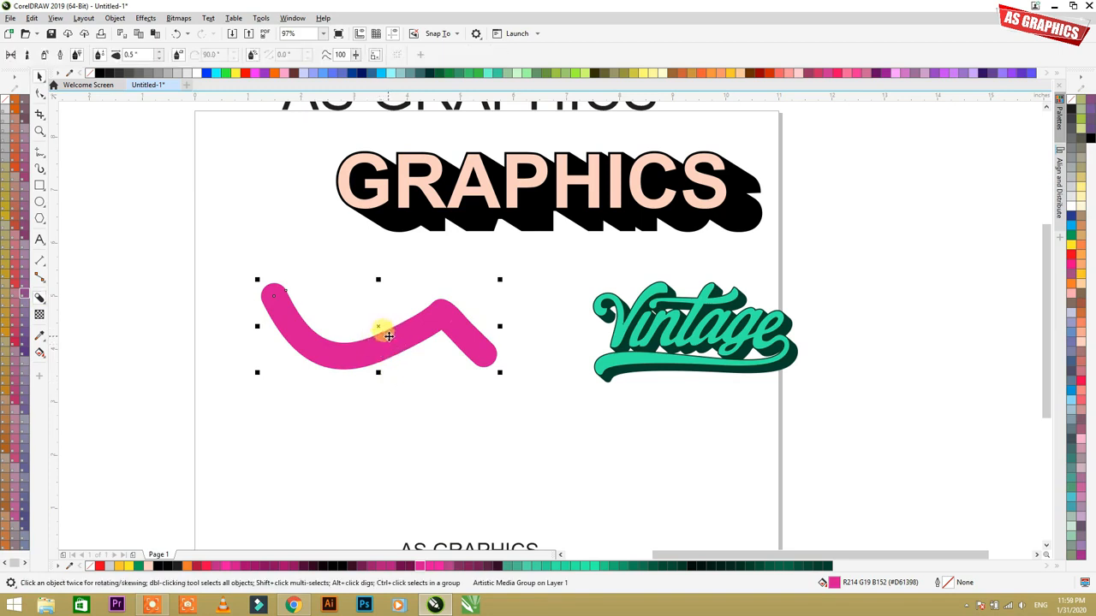
right_click(390, 341)
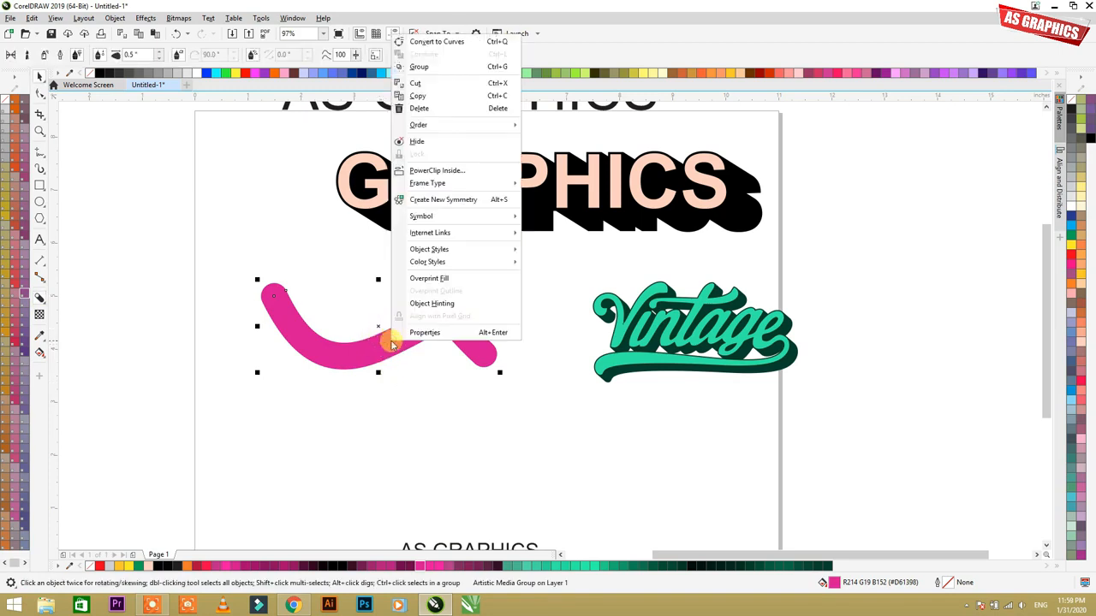
click(358, 296)
click(349, 352)
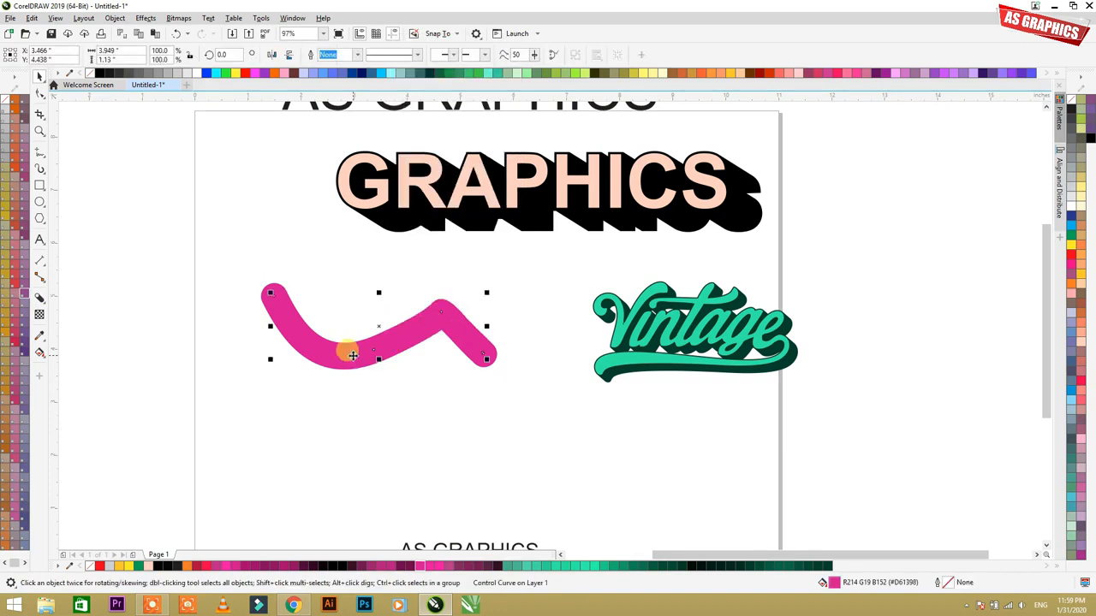
click(57, 19)
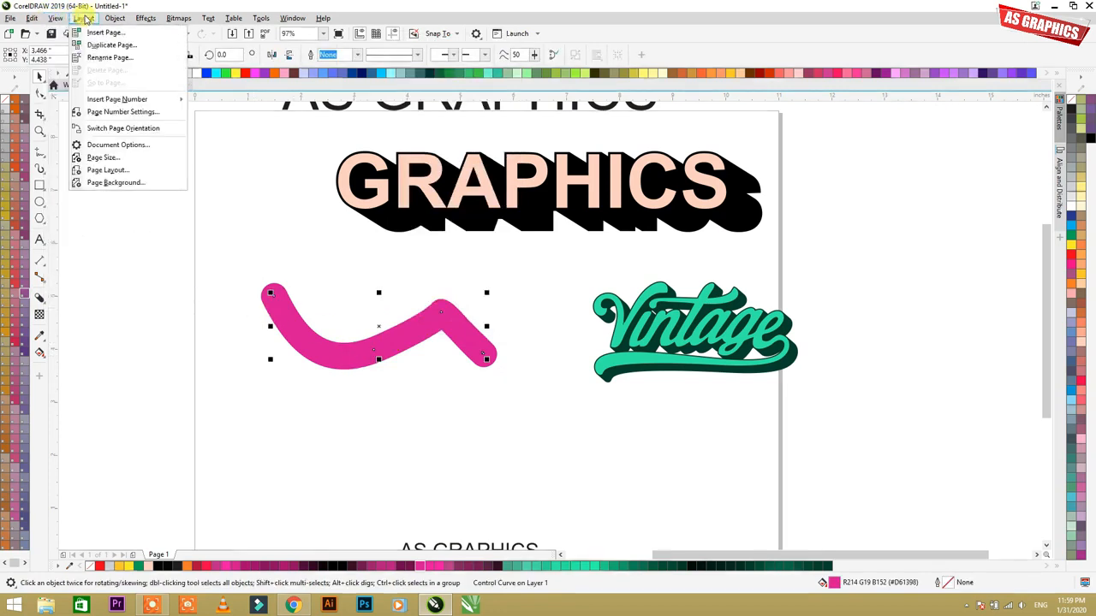
mouse_move(112, 21)
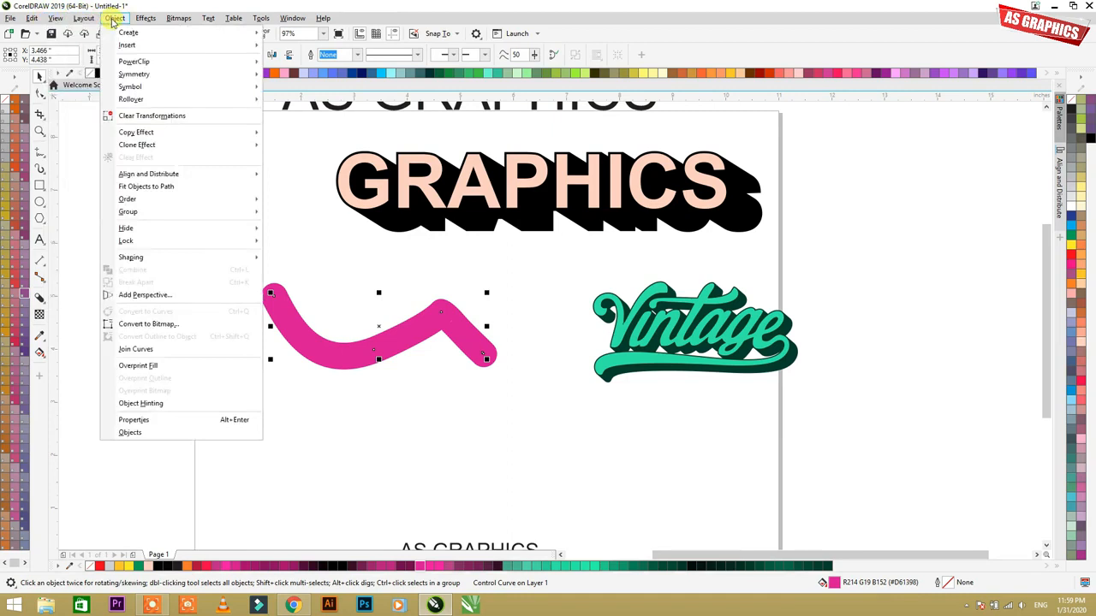
click(389, 344)
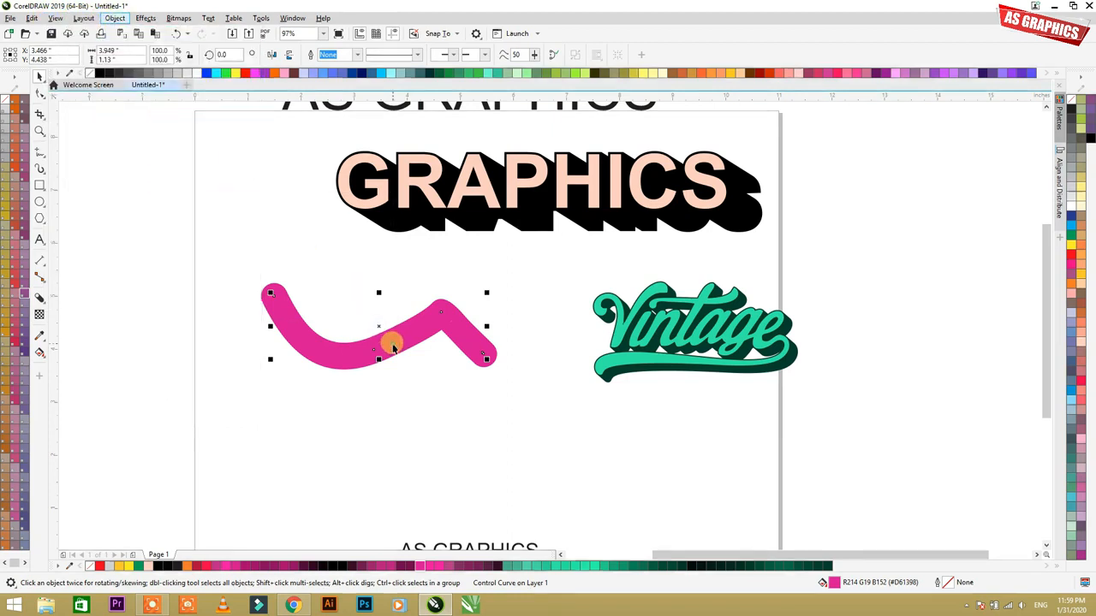
key(F10)
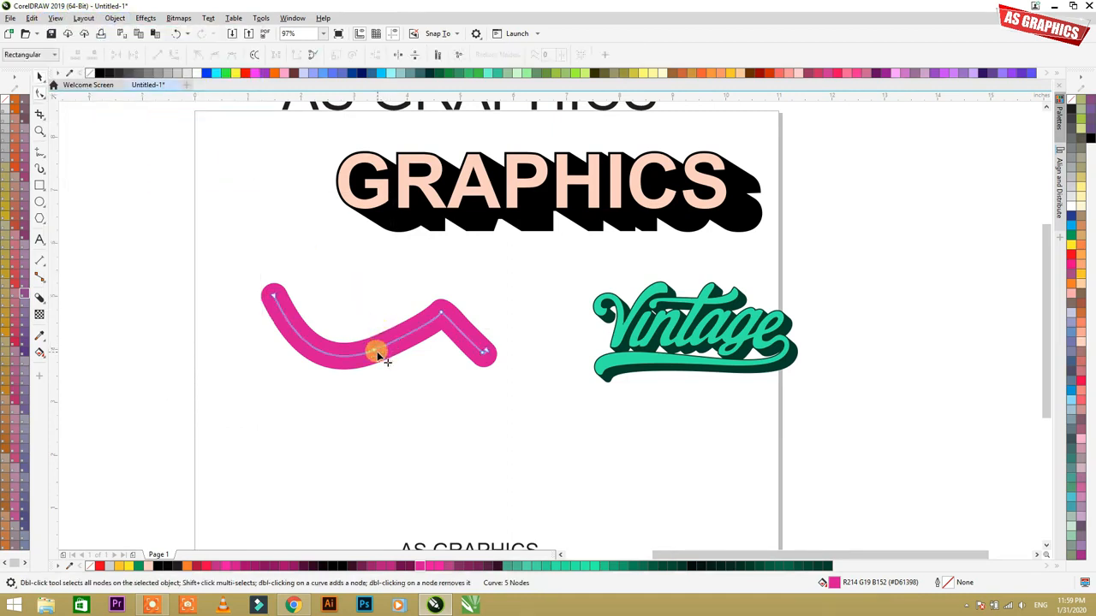
click(39, 75)
Step: Break the magenta artistic media stroke apart from its control curve and reposition the resulting shape slightly to the left
right_click(365, 351)
click(419, 359)
drag(390, 346, 403, 404)
drag(151, 238, 537, 403)
mouse_move(436, 391)
mouse_down()
mouse_move(391, 254)
mouse_move(399, 334)
mouse_move(365, 379)
mouse_move(279, 311)
mouse_move(237, 300)
mouse_move(365, 213)
mouse_move(380, 281)
mouse_move(357, 193)
mouse_move(403, 310)
mouse_move(389, 307)
mouse_up()
Step: Add a black block shadow to the magenta wavy shape, extending toward the upper right, and select it
click(38, 300)
key(space)
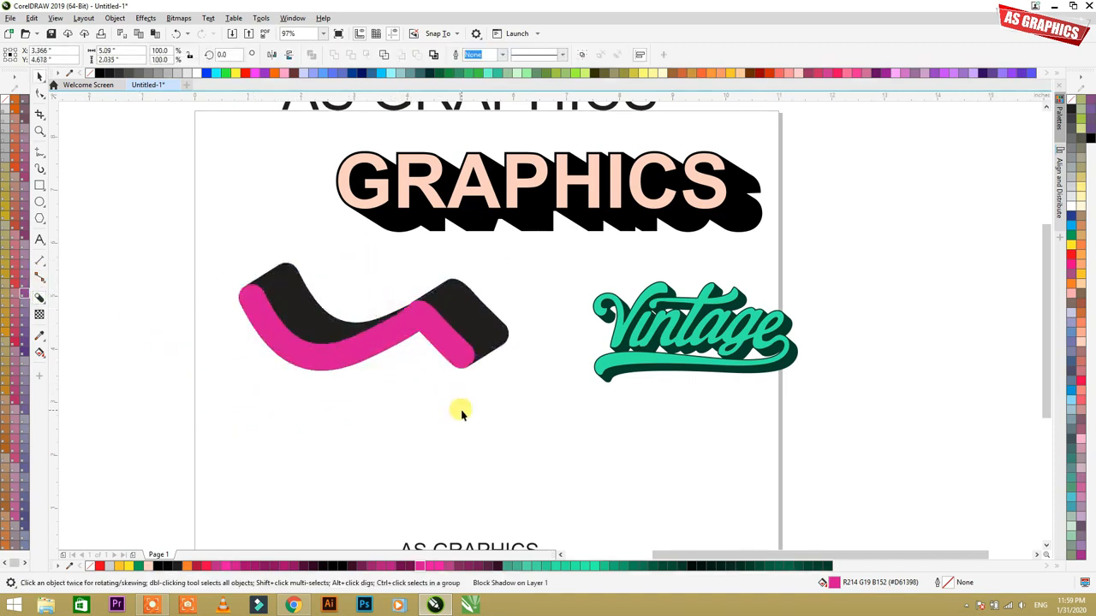
click(460, 413)
click(287, 301)
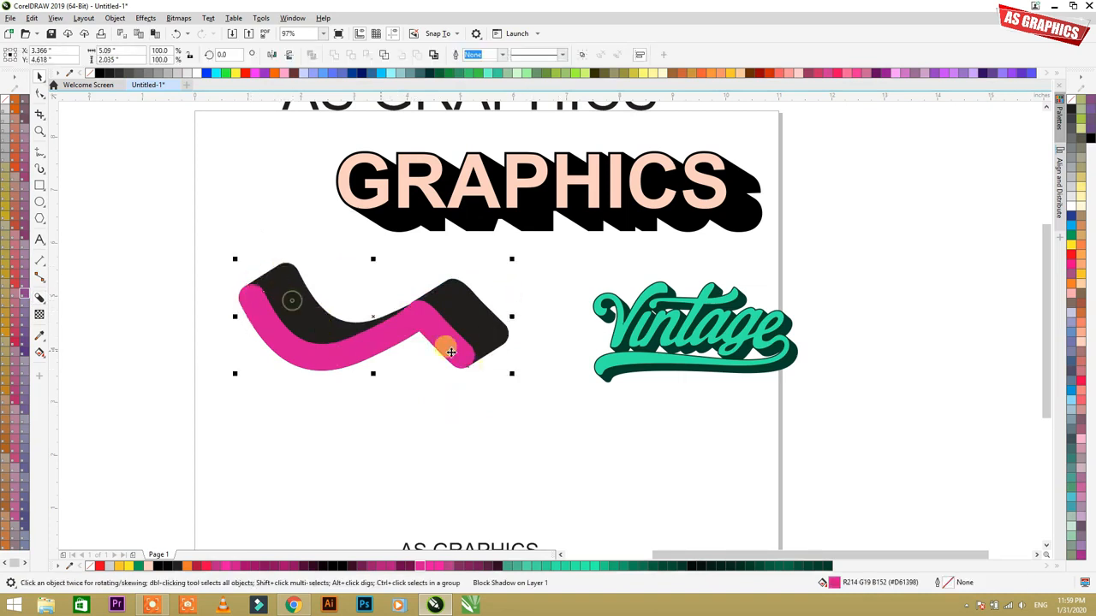
click(575, 390)
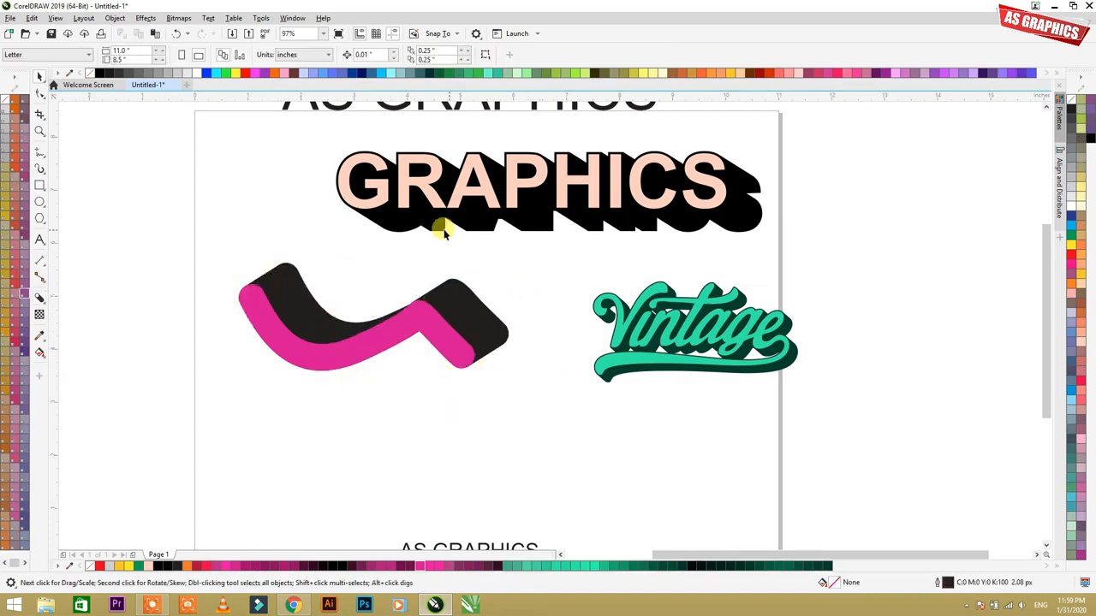
click(460, 315)
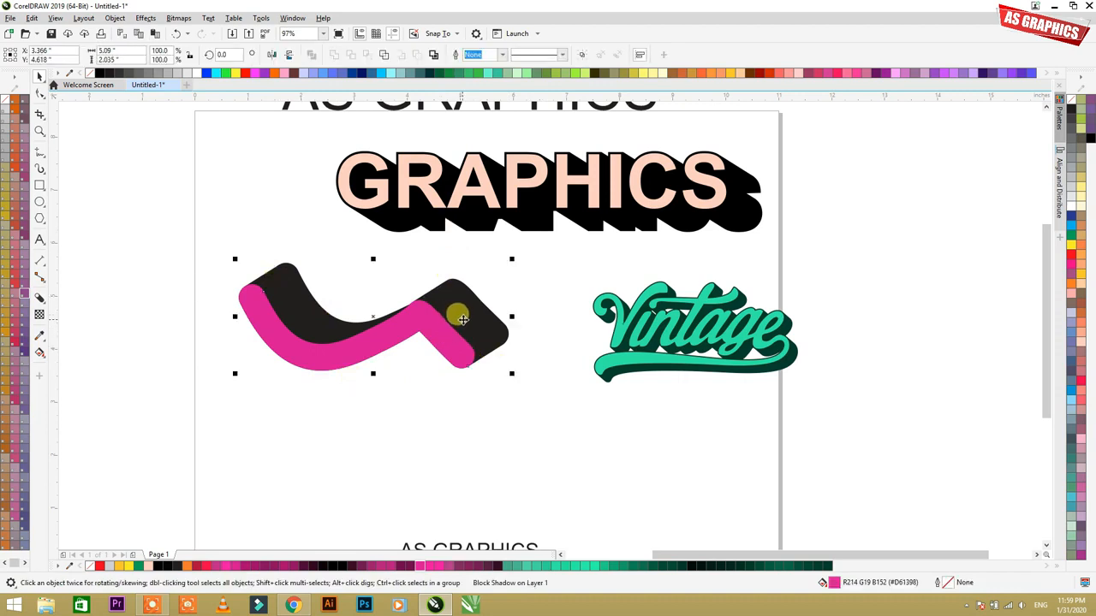
scroll(431, 318, down, 1)
click(490, 360)
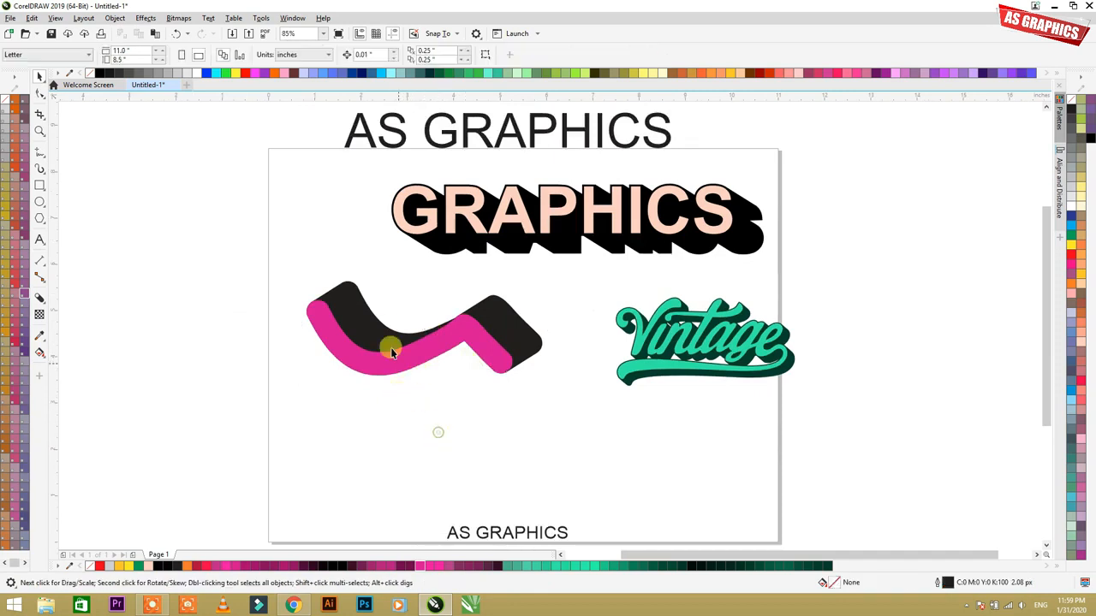
click(377, 321)
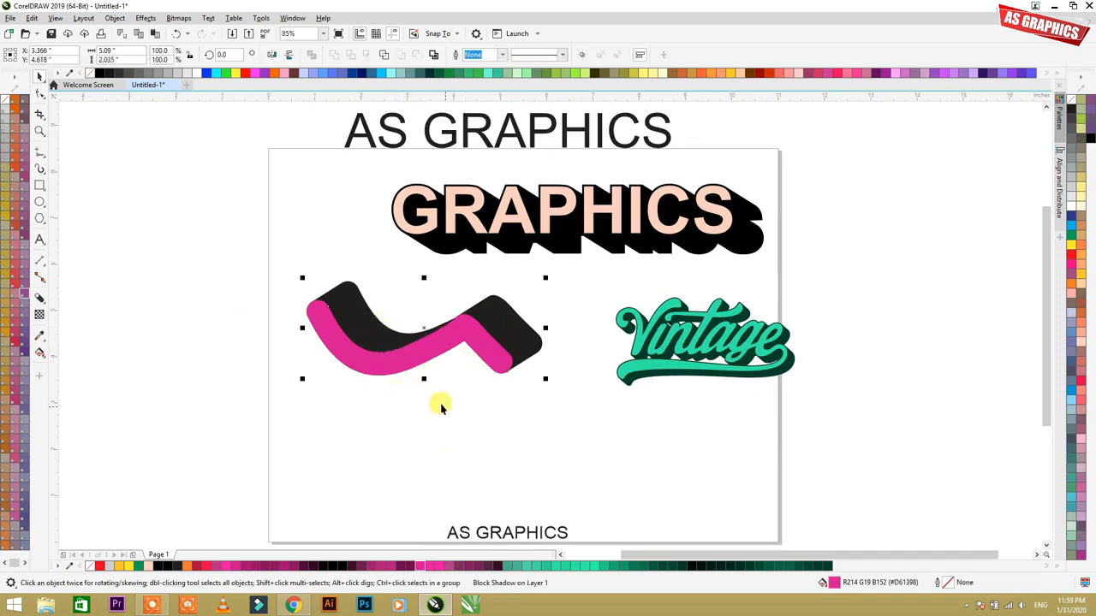
Step: Examine the Vintage logo's block shadow settings, including Generate from object outline, and inspect its shadow edges up close
click(688, 349)
double_click(688, 349)
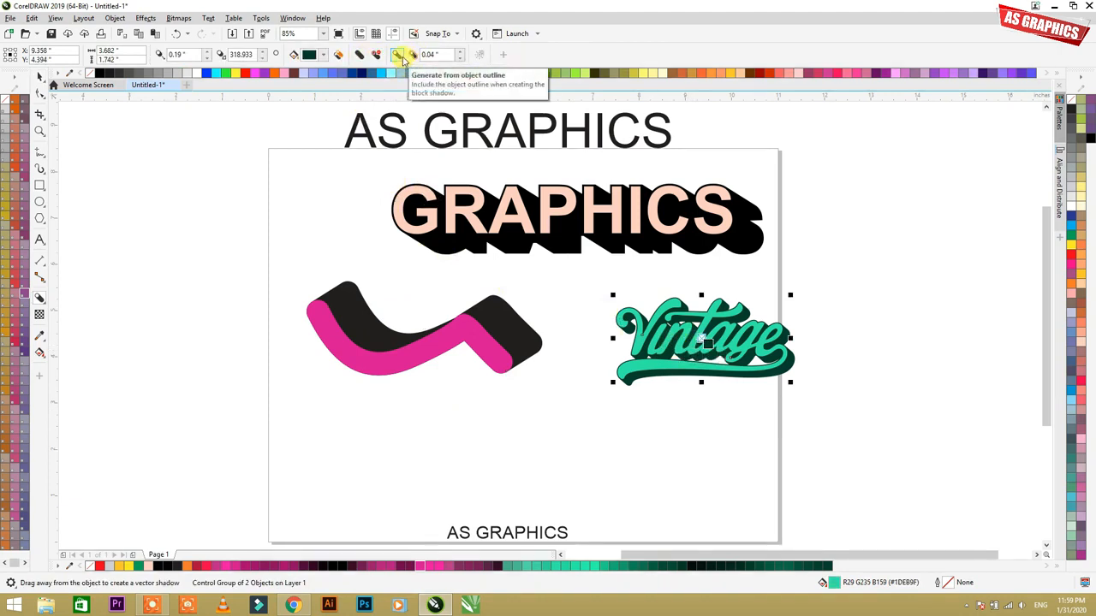
click(353, 186)
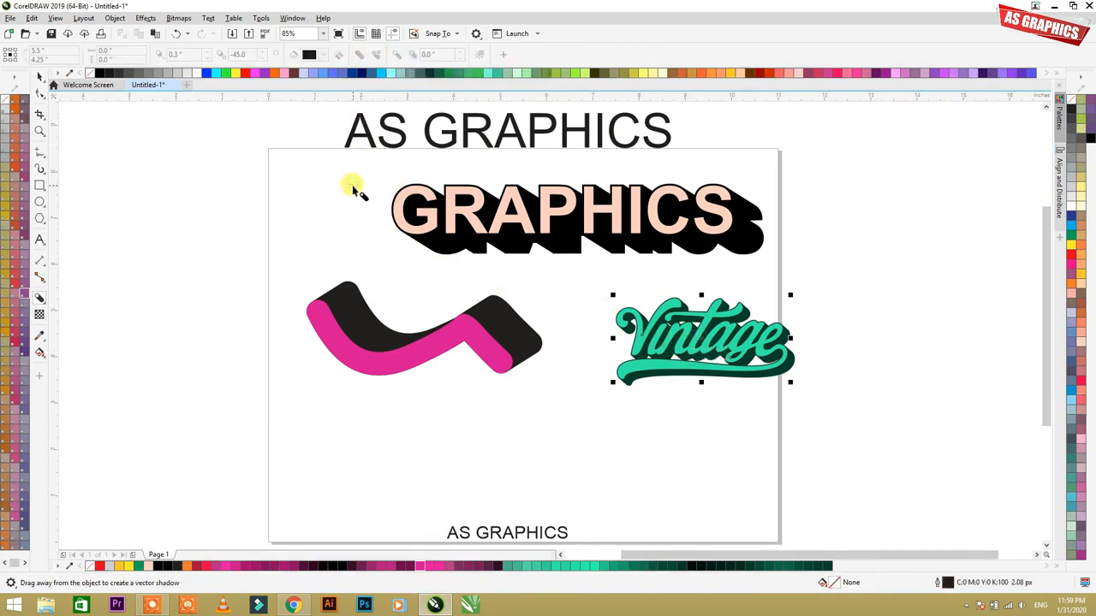
key(space)
click(661, 339)
key(F2)
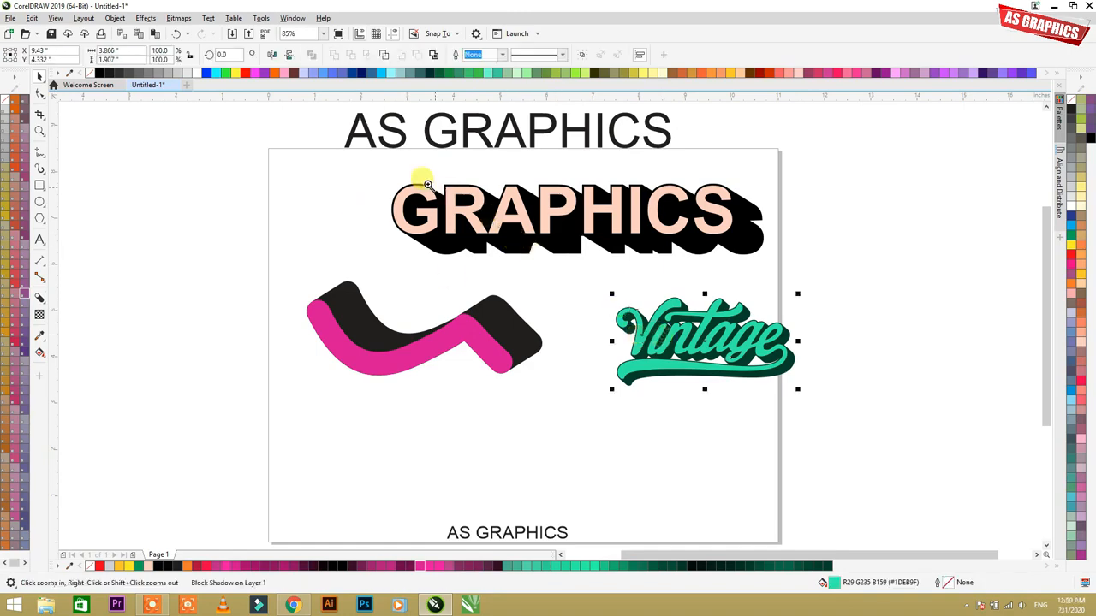
drag(428, 186, 833, 406)
key(F2)
drag(418, 286, 893, 523)
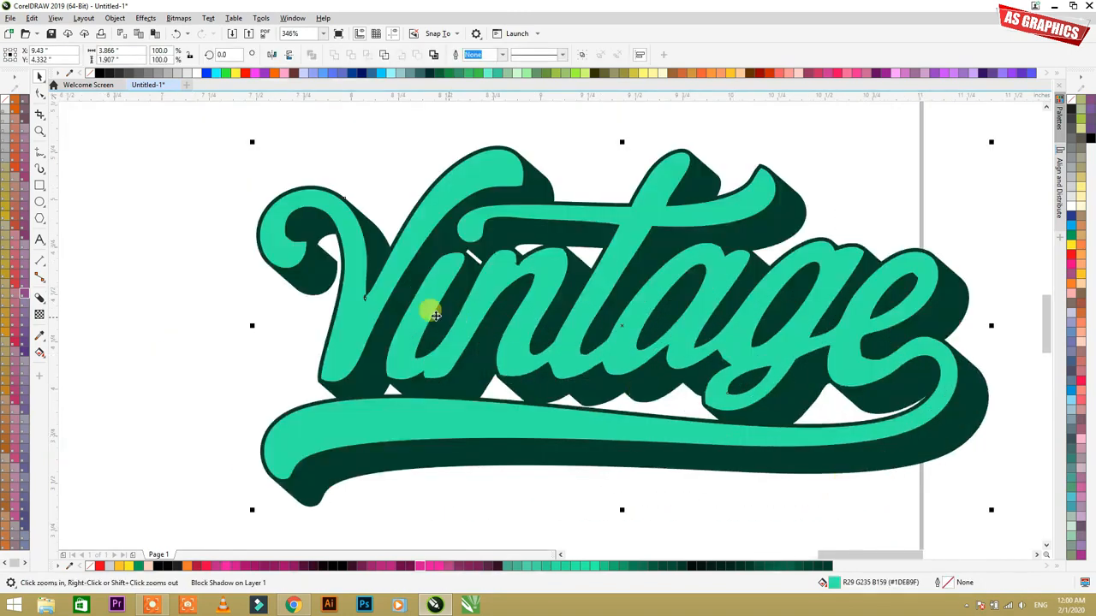
right_click(431, 312)
click(315, 242)
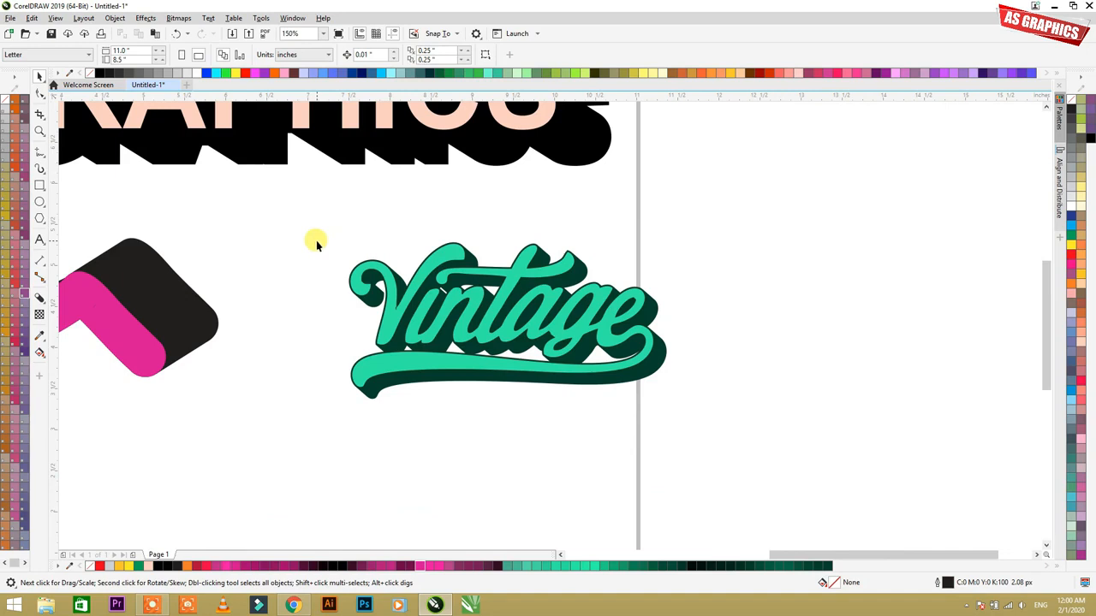
key(F4)
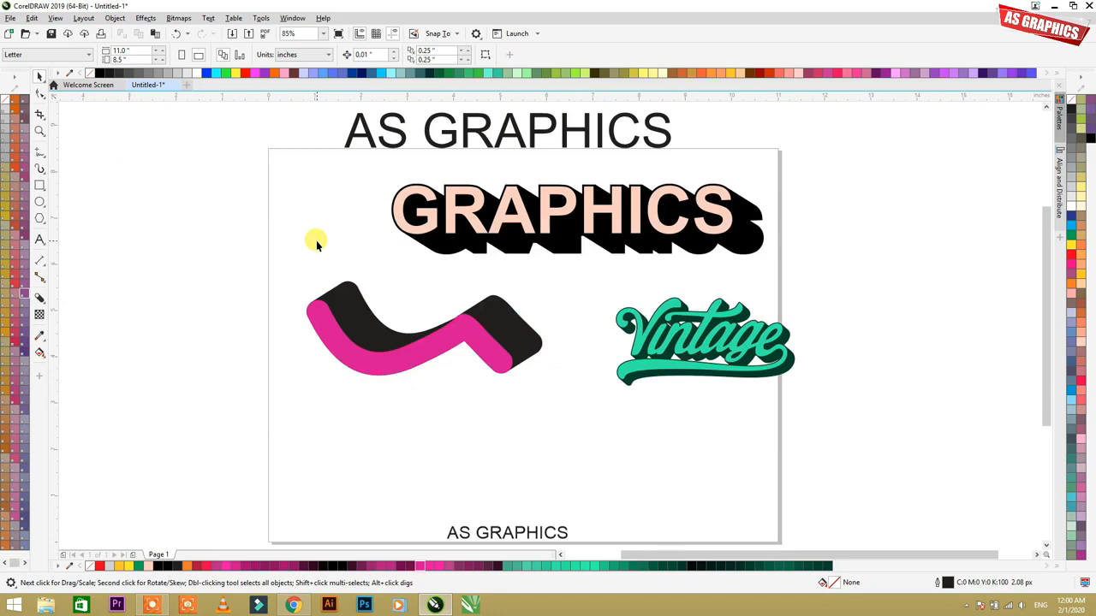